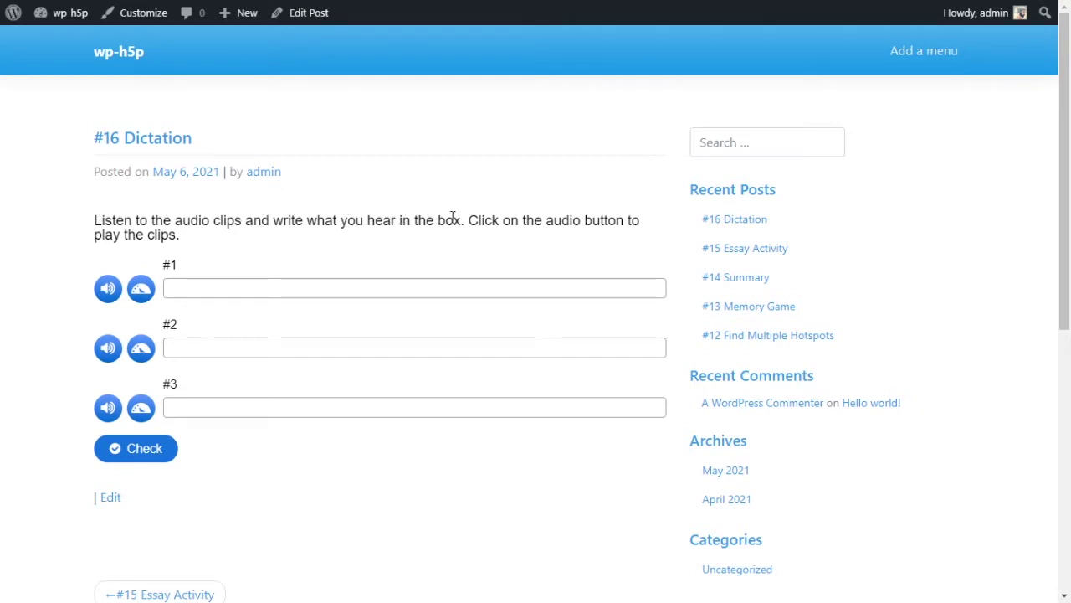
Review the task instructions and the three numbered sentences in the #16 Dictation post
drag(468, 220, 630, 217)
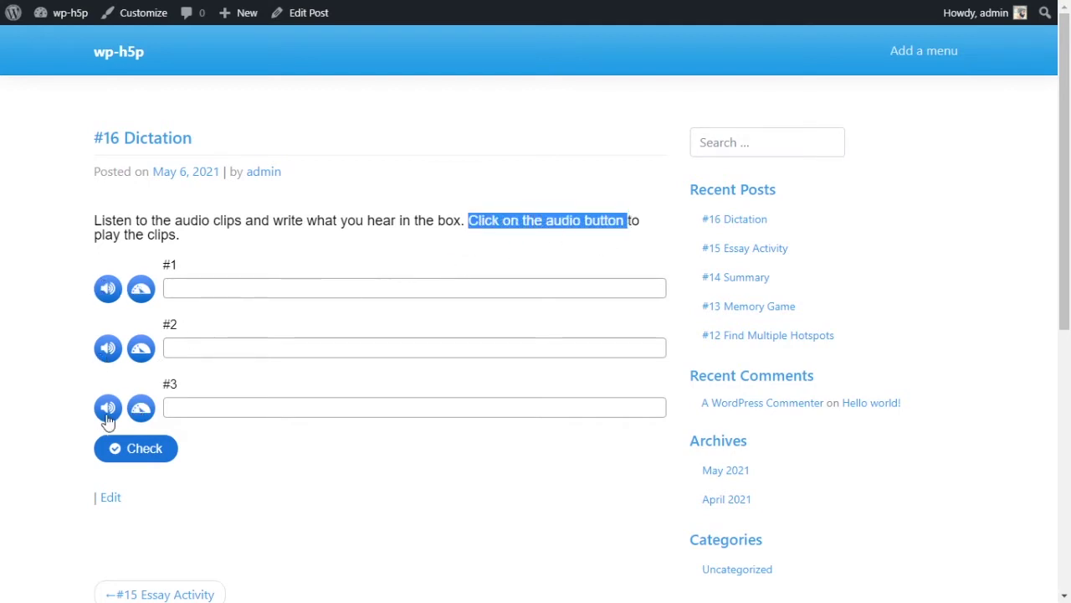
drag(164, 266, 182, 268)
drag(171, 324, 193, 331)
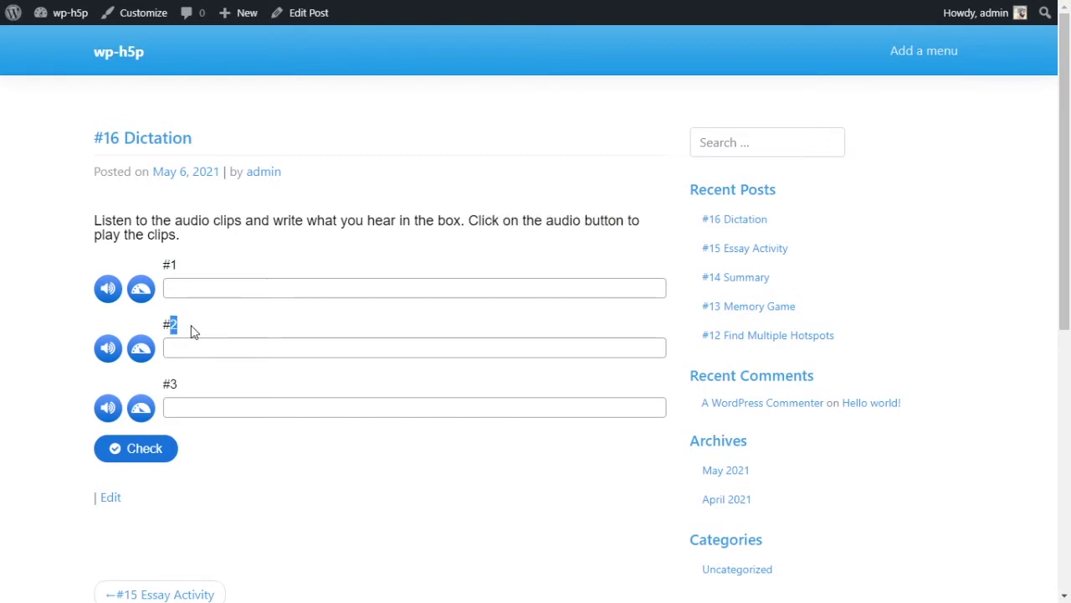
drag(164, 385, 179, 391)
click(198, 390)
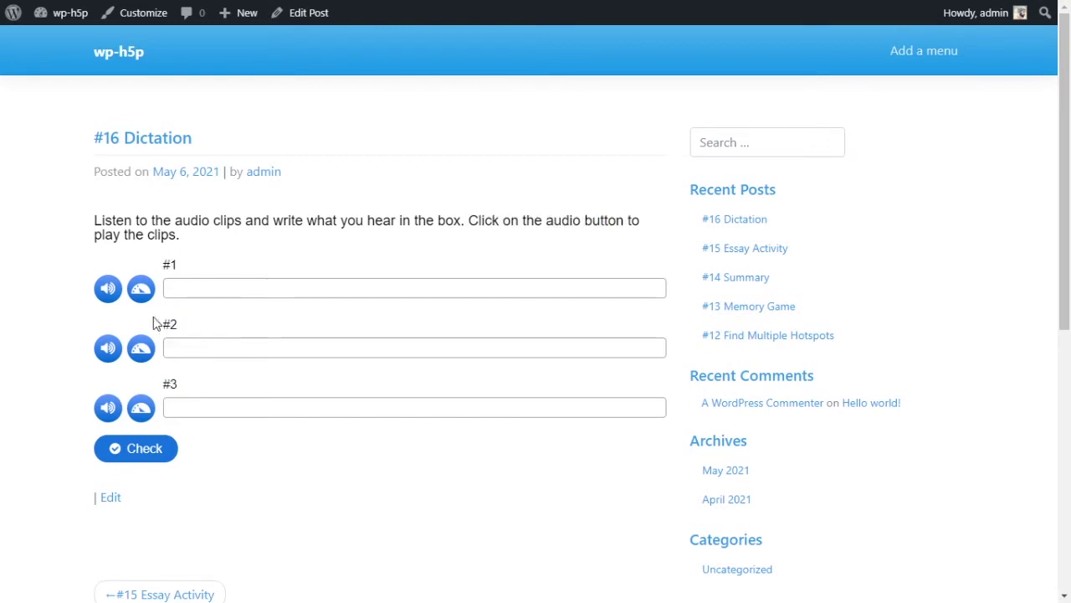
Play the first sentence's audio clip at normal speed and at slow speed
click(107, 290)
click(314, 281)
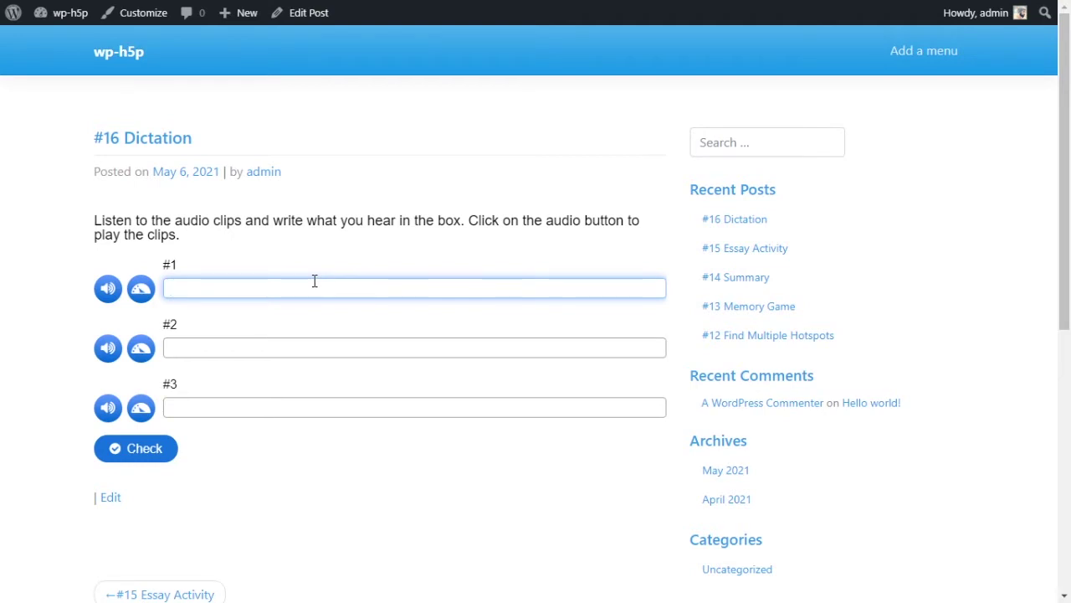
click(142, 290)
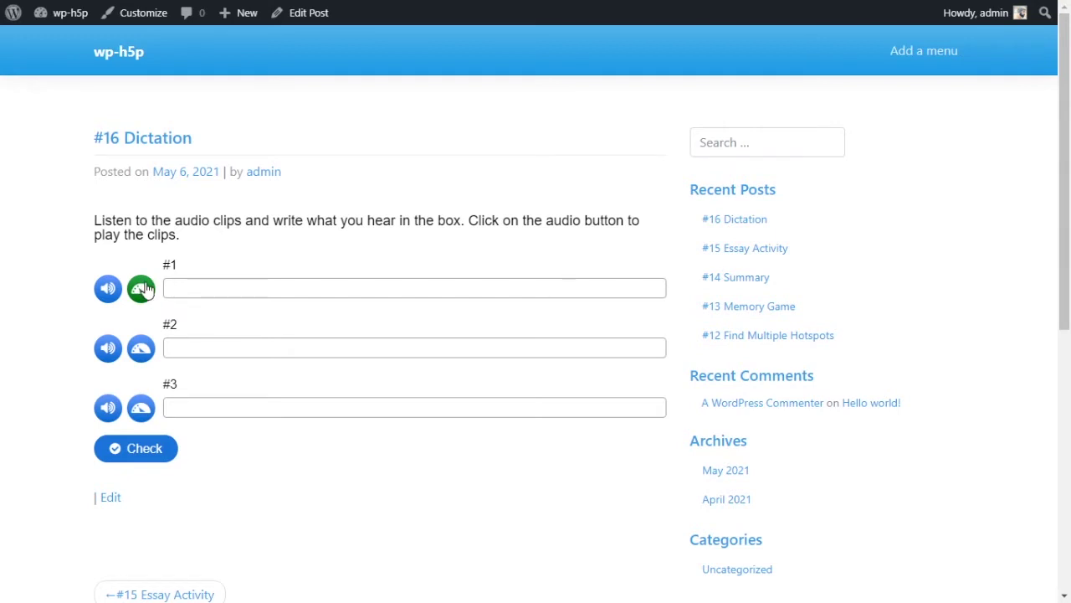
click(142, 290)
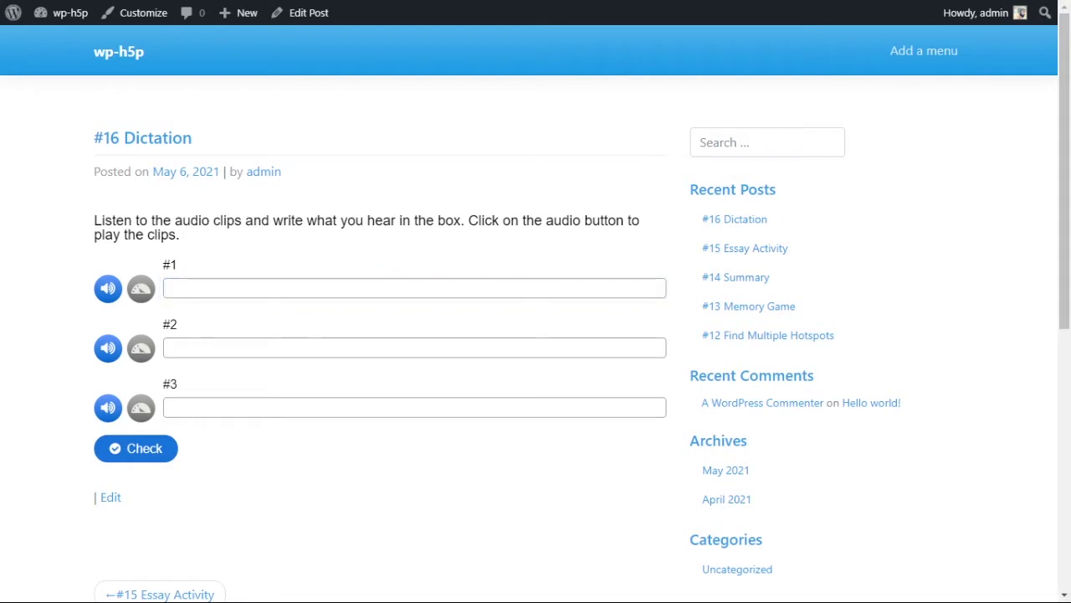
Answer the three dictation items with "There are many colors in the natural world", "What flavor is your ice cream?" and "Strive for progress not perfection"
click(260, 287)
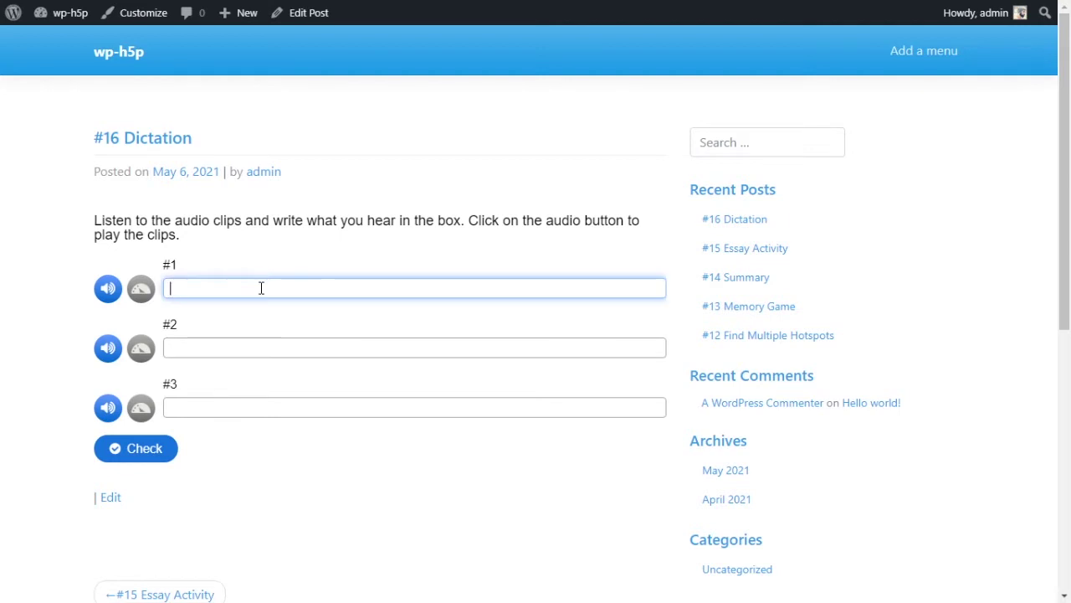
text(There are many colors in the natural world)
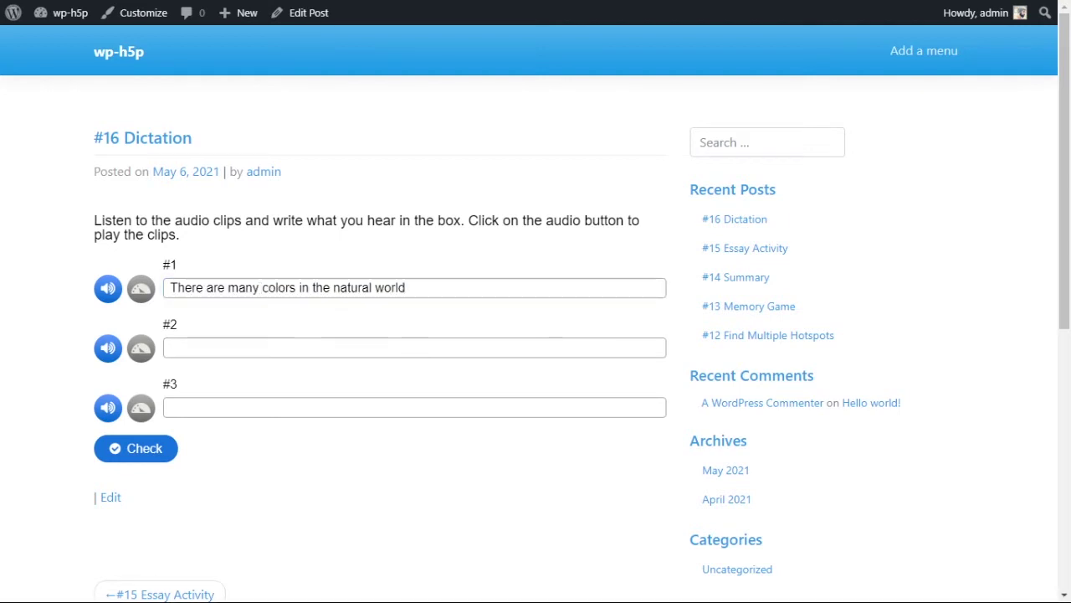
click(310, 350)
text(What flavor is your ice cream?)
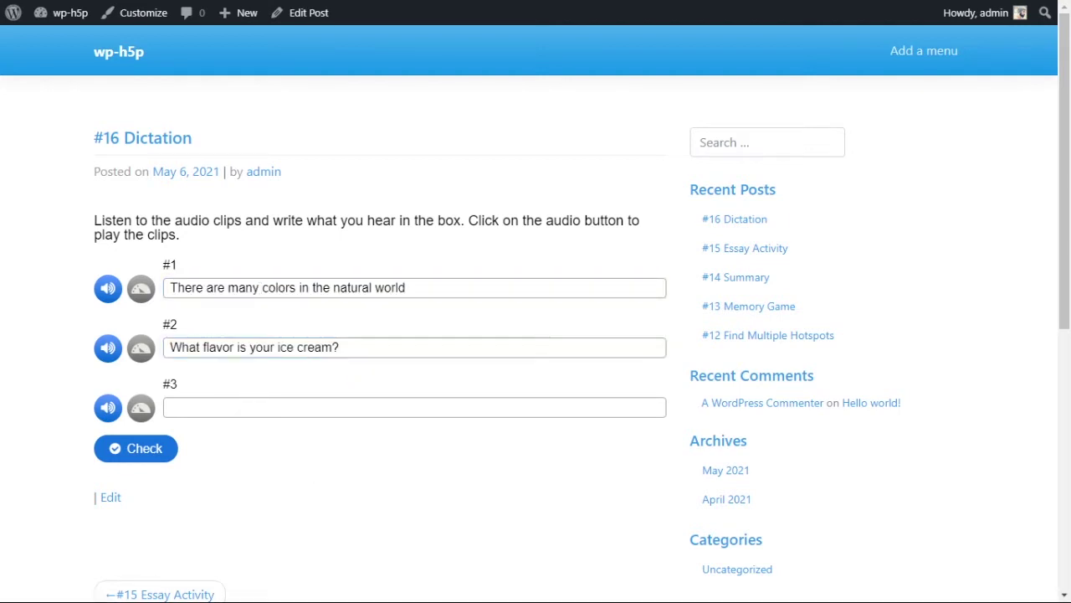
click(265, 404)
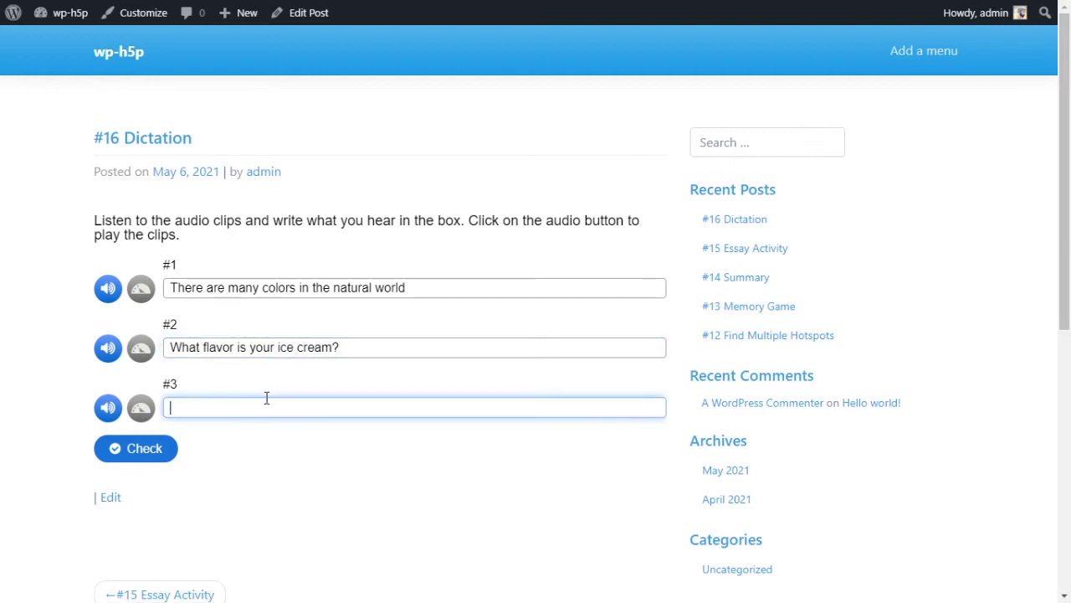
text(Strive for progress not perfection)
click(513, 444)
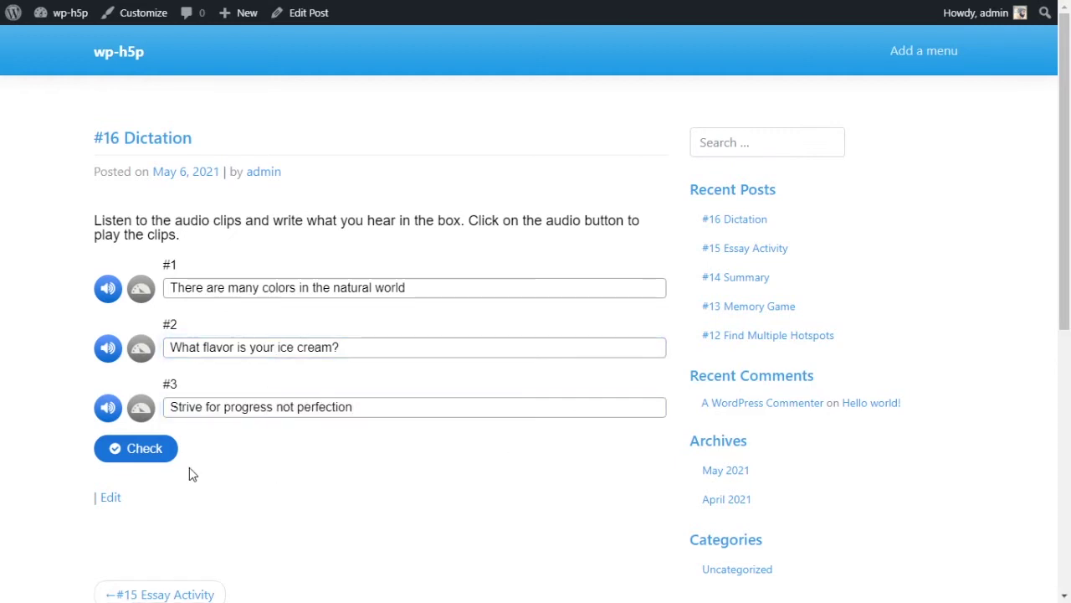
Check the dictation answers and show the solution for all three sentences
click(144, 452)
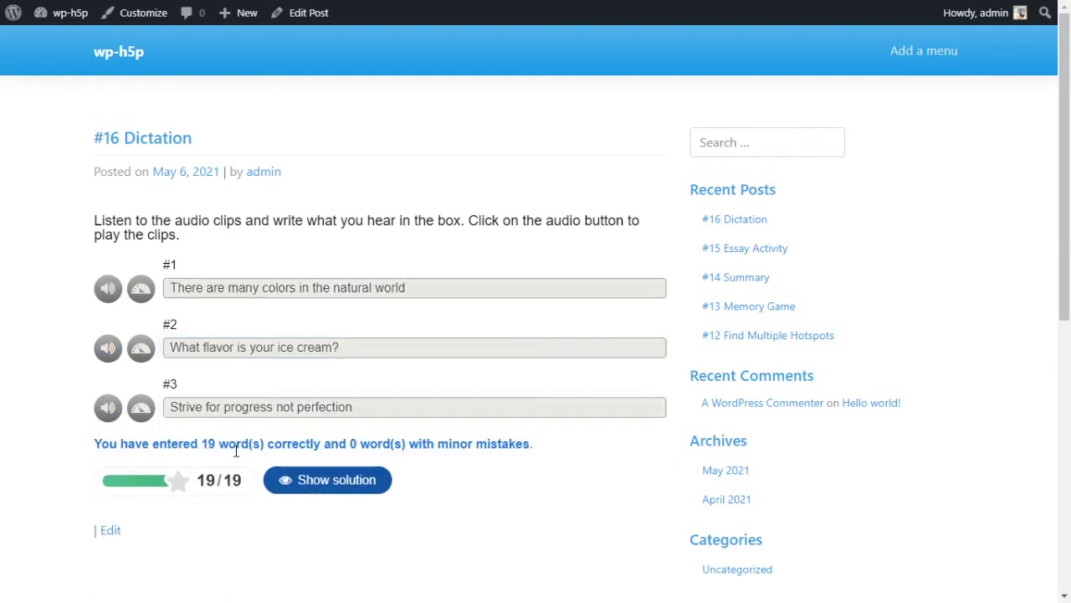
click(303, 486)
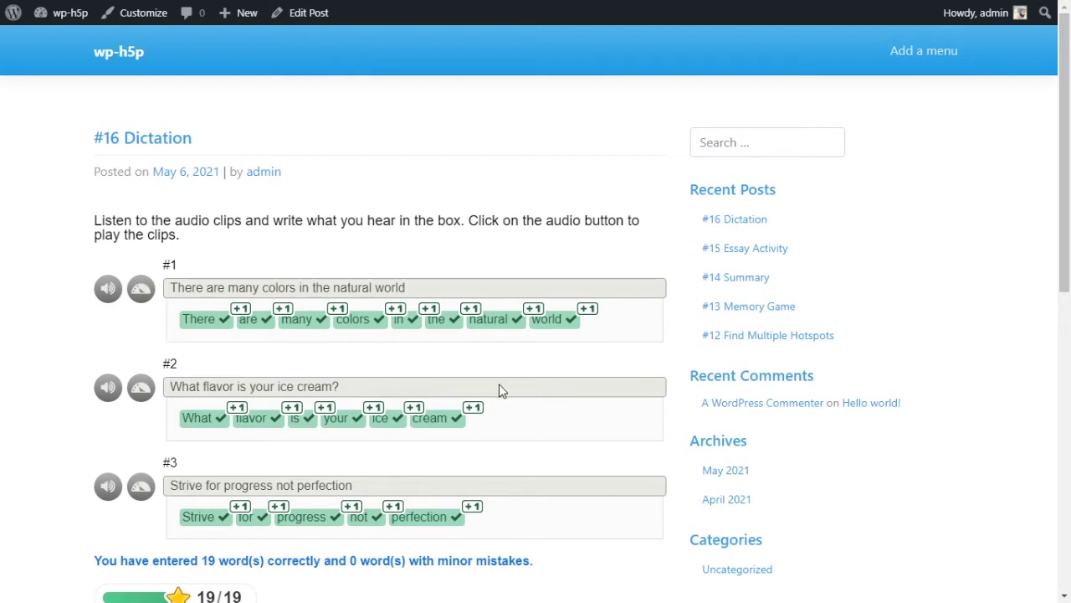
scroll(497, 390, down, 1)
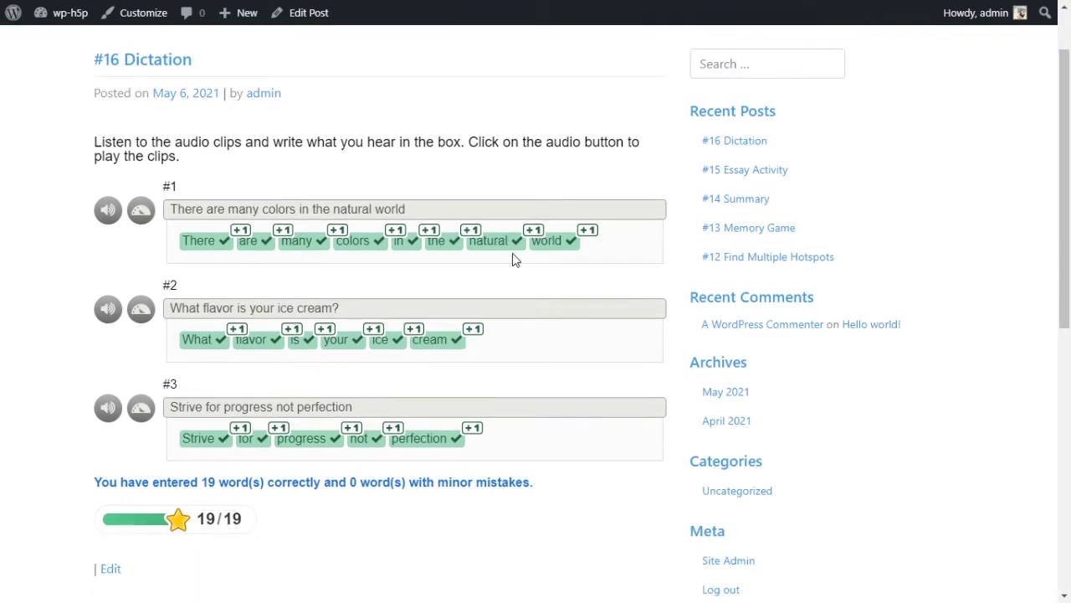
scroll(486, 284, up, 1)
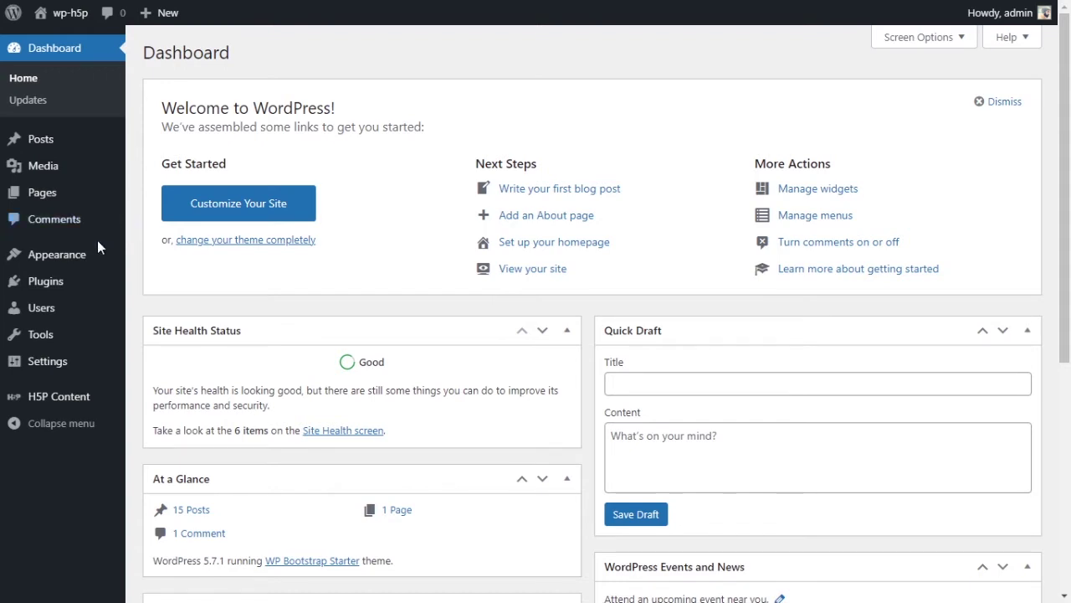
Start a new H5P content item from the admin dashboard and choose Dictation as its content type
mouse_move(66, 397)
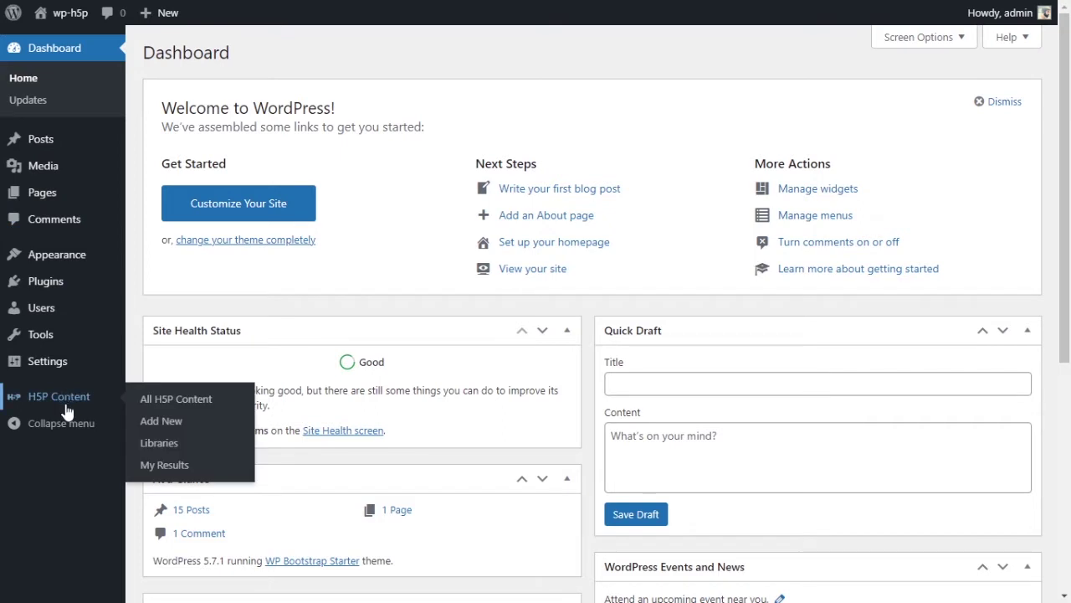
click(159, 422)
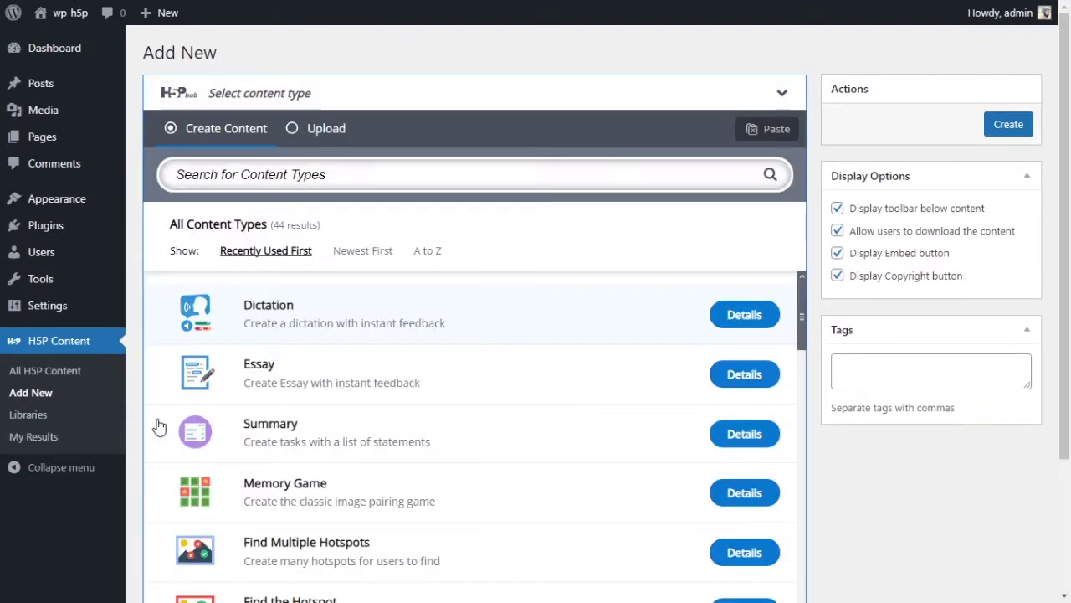
scroll(535, 445, down, 5)
scroll(540, 445, up, 5)
scroll(799, 266, down, 2)
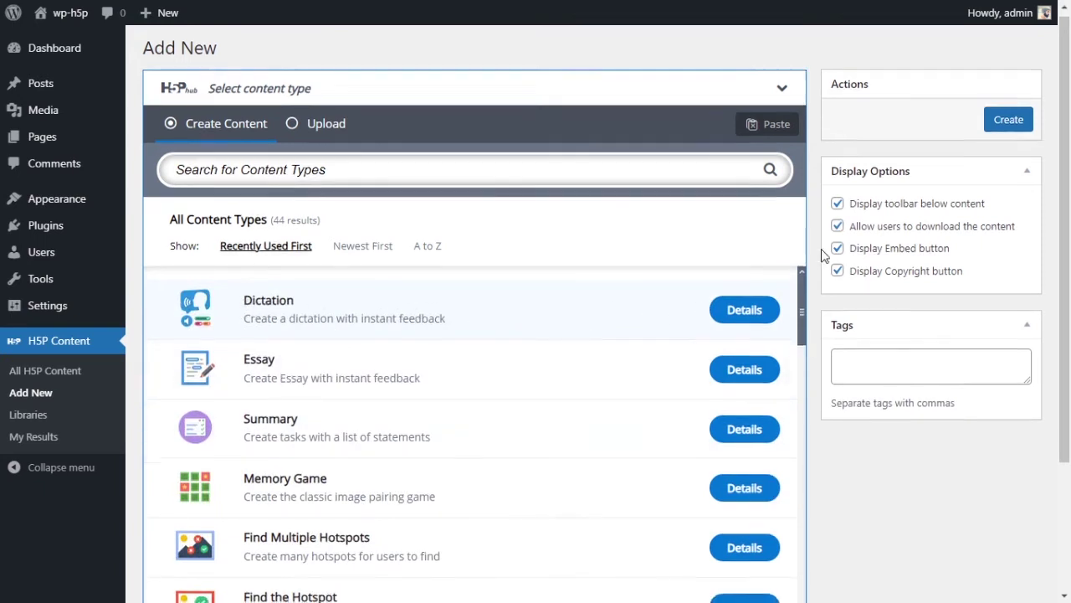
scroll(722, 263, up, 3)
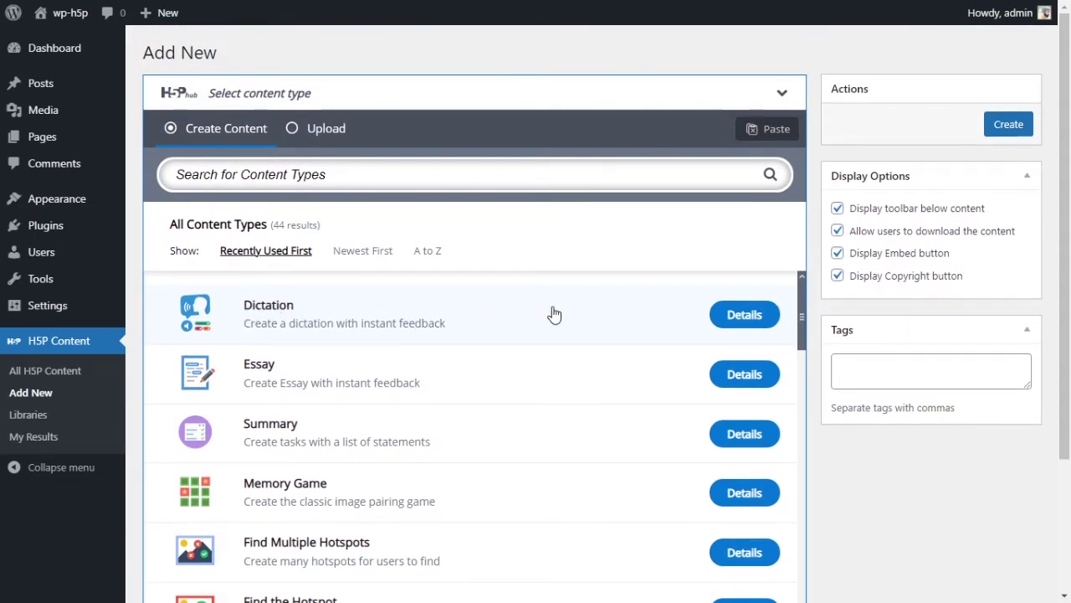
scroll(641, 394, down, 10)
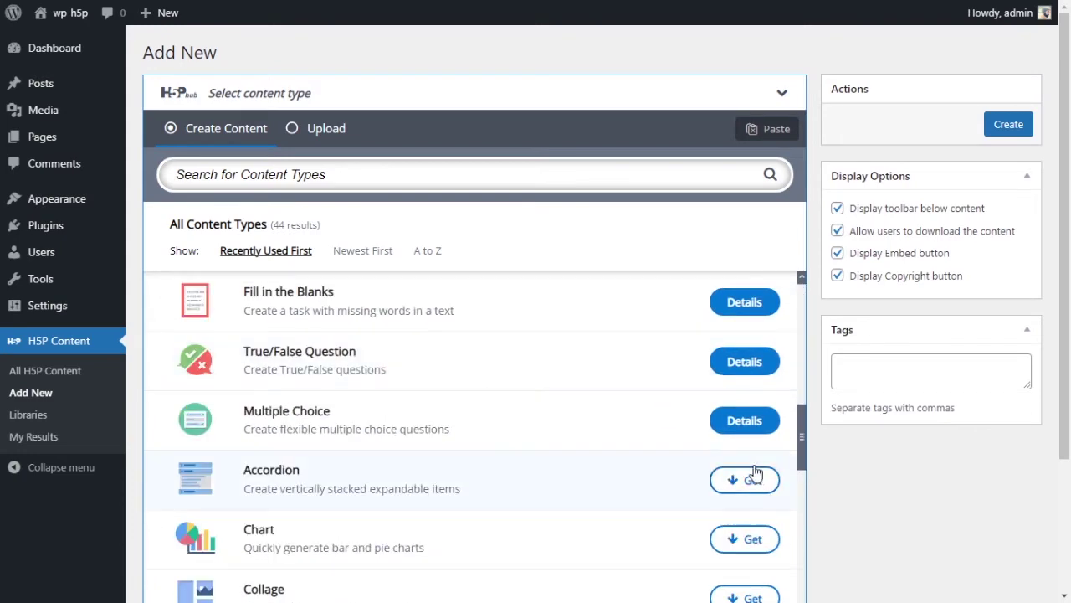
scroll(745, 477, up, 10)
scroll(744, 477, up, 1)
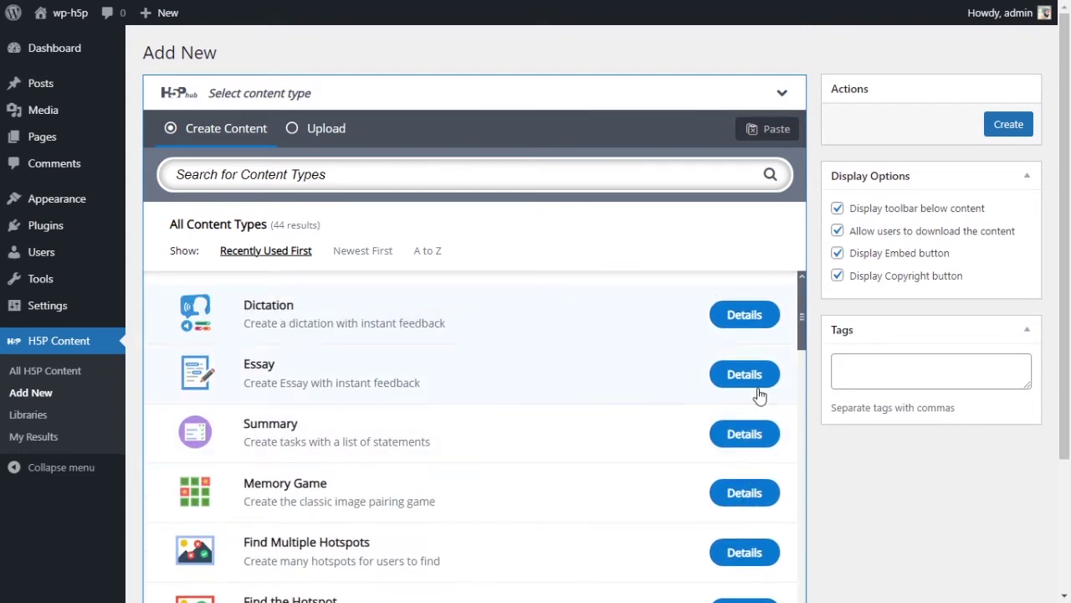
click(410, 314)
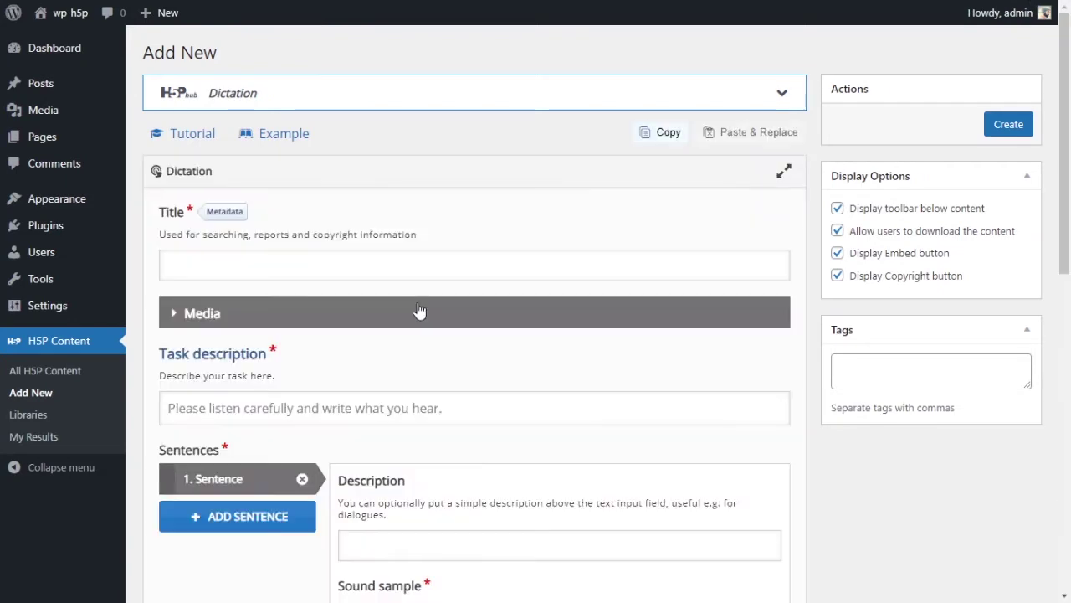
Give the new dictation content the title "Dictation"
click(420, 277)
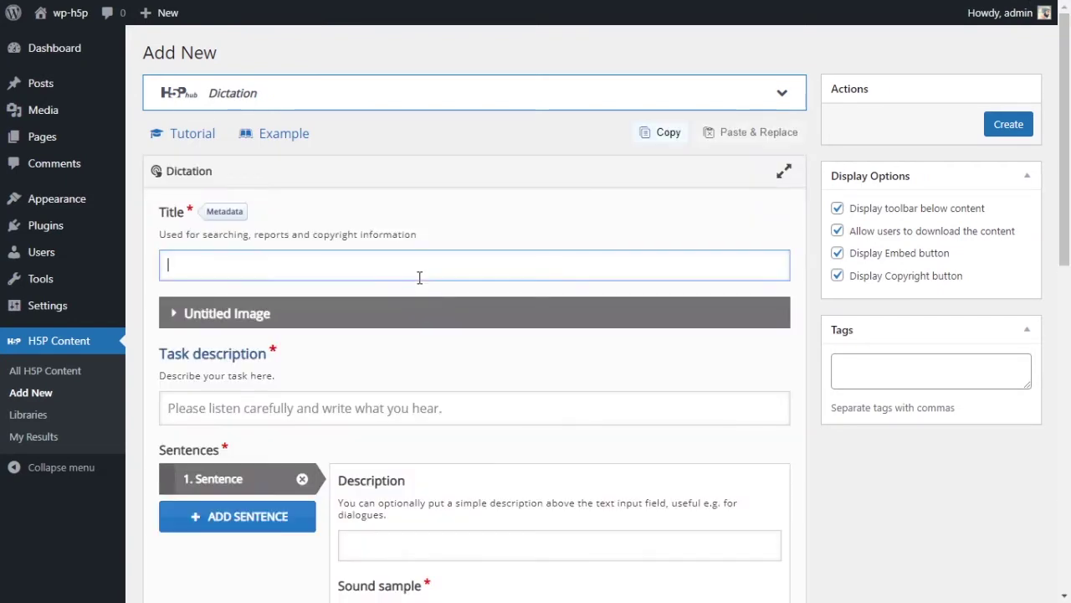
text(Dictation)
click(437, 355)
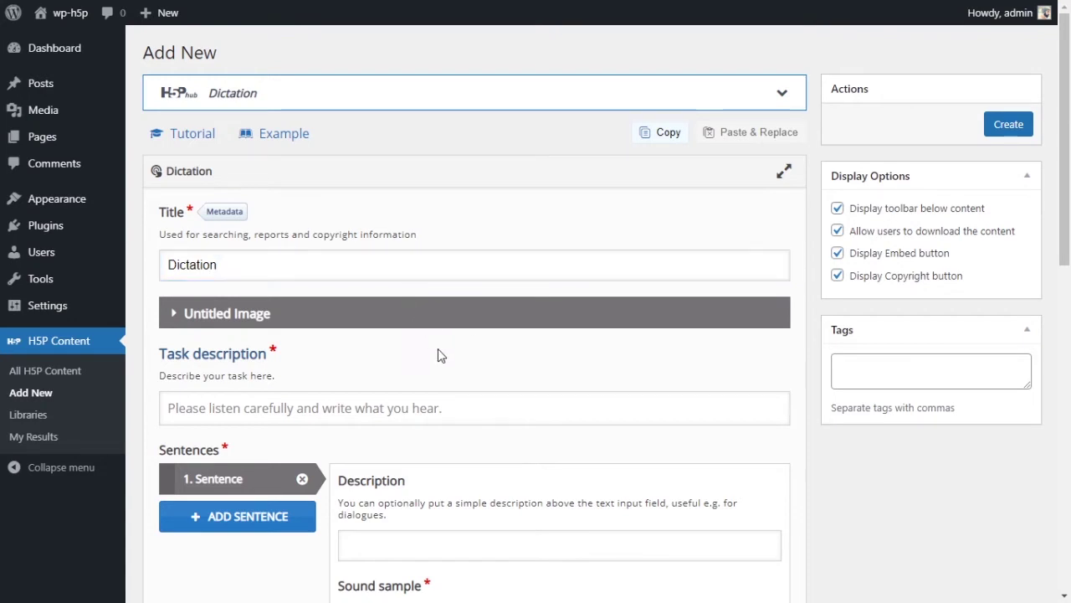
Examine the optional media settings for an image above the question, including alternative text, hover text and image zooming
click(211, 321)
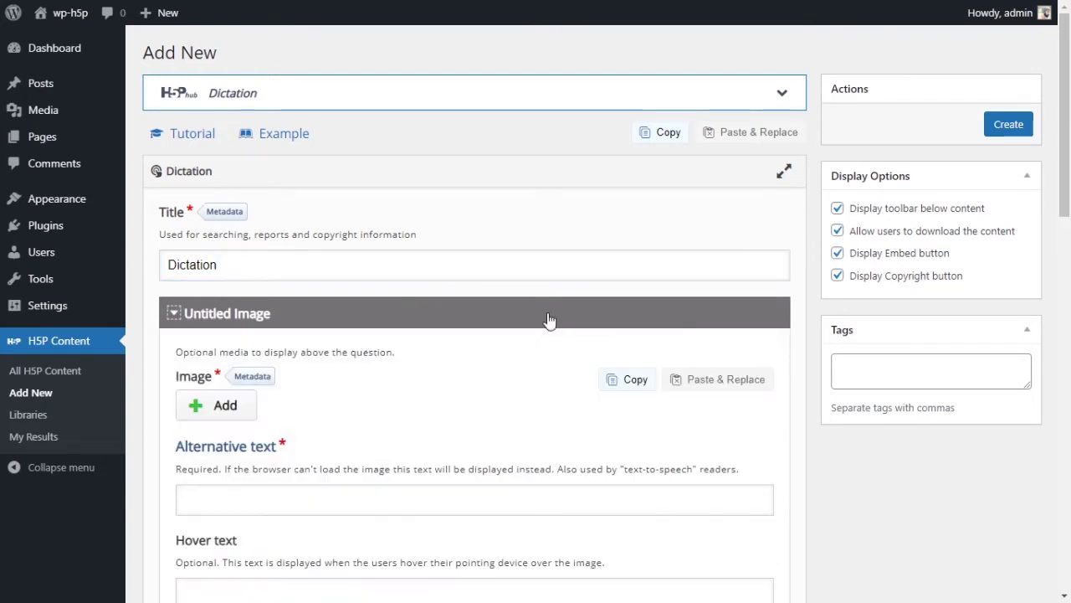
scroll(548, 318, down, 1)
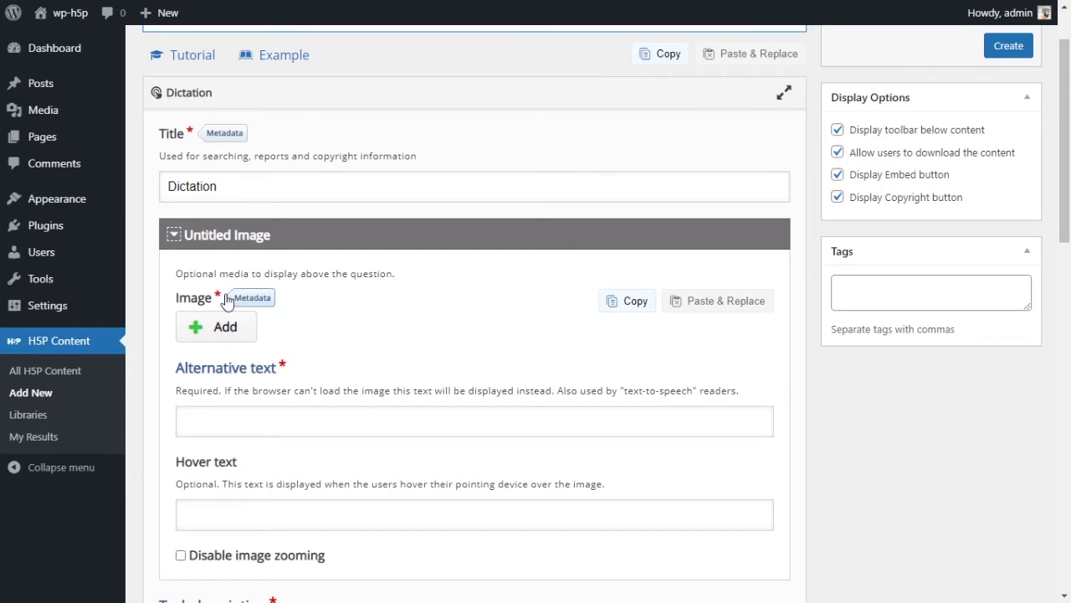
click(201, 249)
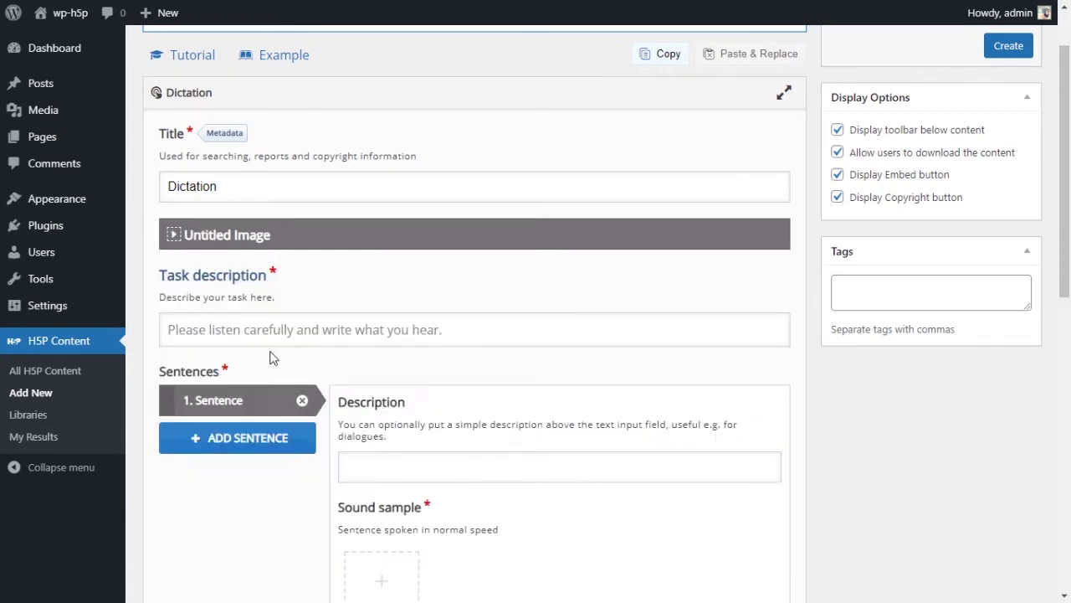
click(191, 239)
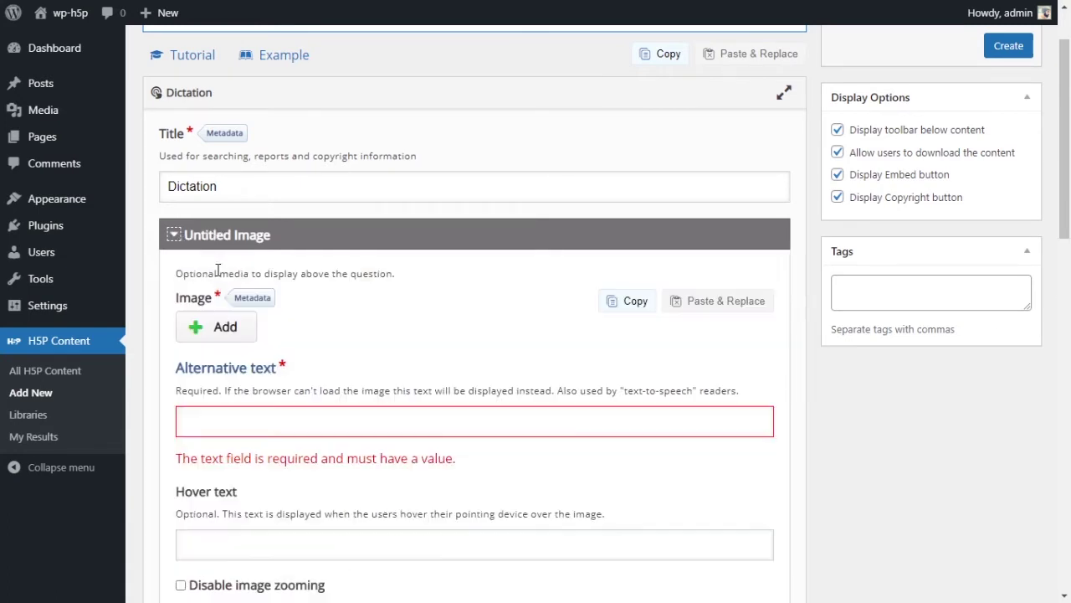
click(214, 430)
scroll(253, 425, down, 2)
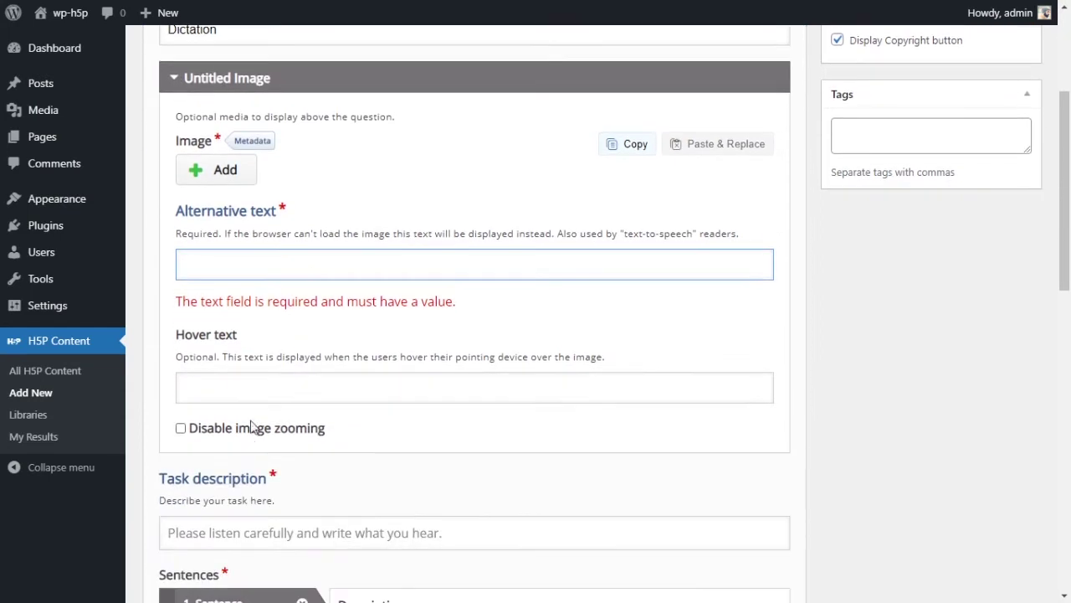
click(172, 79)
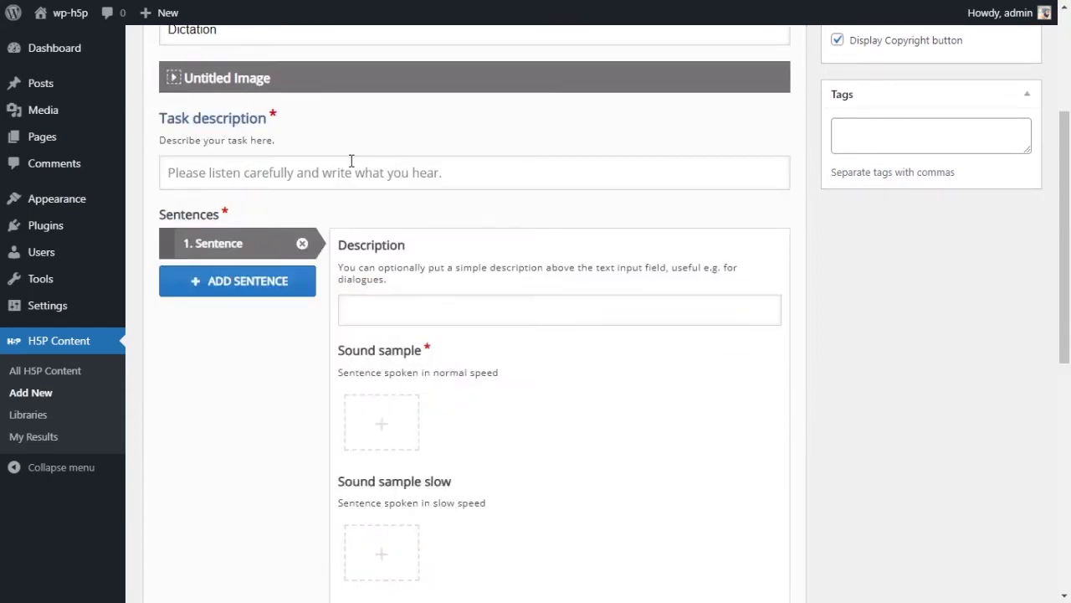
scroll(351, 161, up, 2)
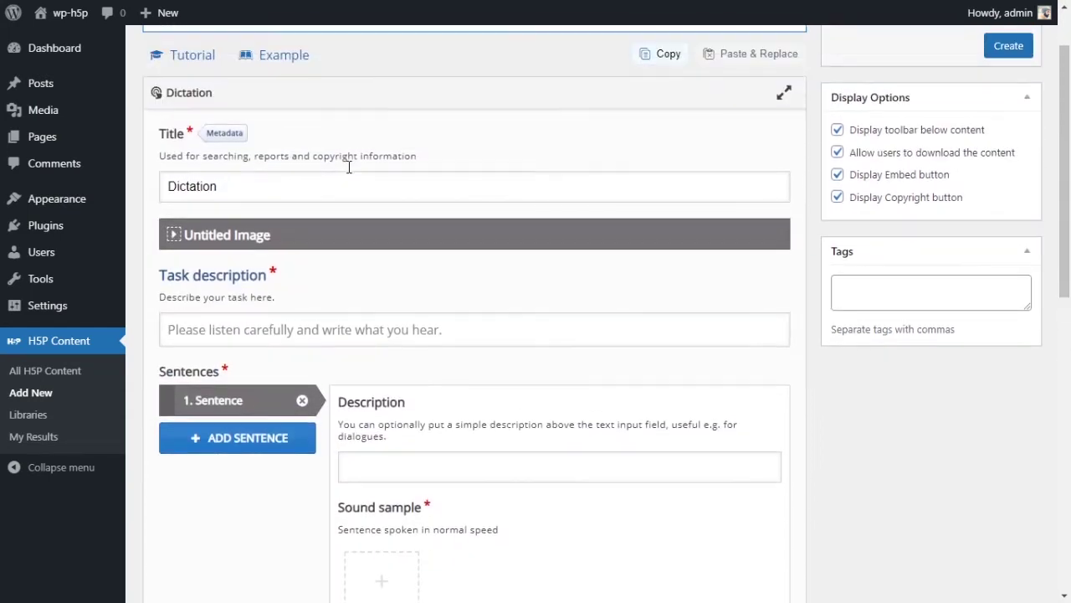
Set the task description to "Listen to the audio clips and write what you hear in the box. Click on the audio button to play the clips."
click(324, 319)
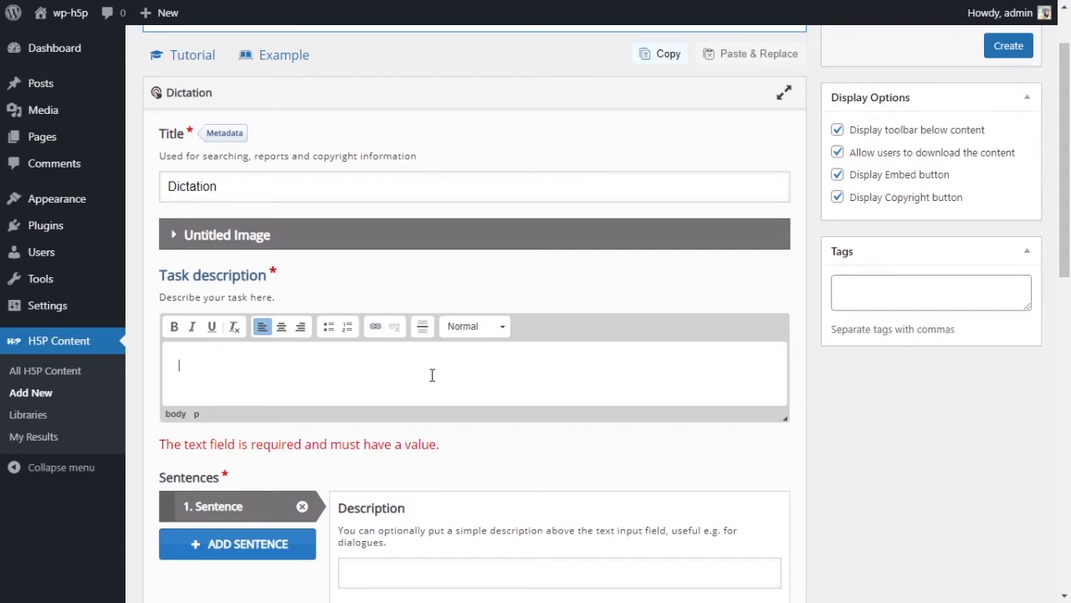
text(Listen to the audio clips and write what you hear in the box. Click on the audio button to play the clips.)
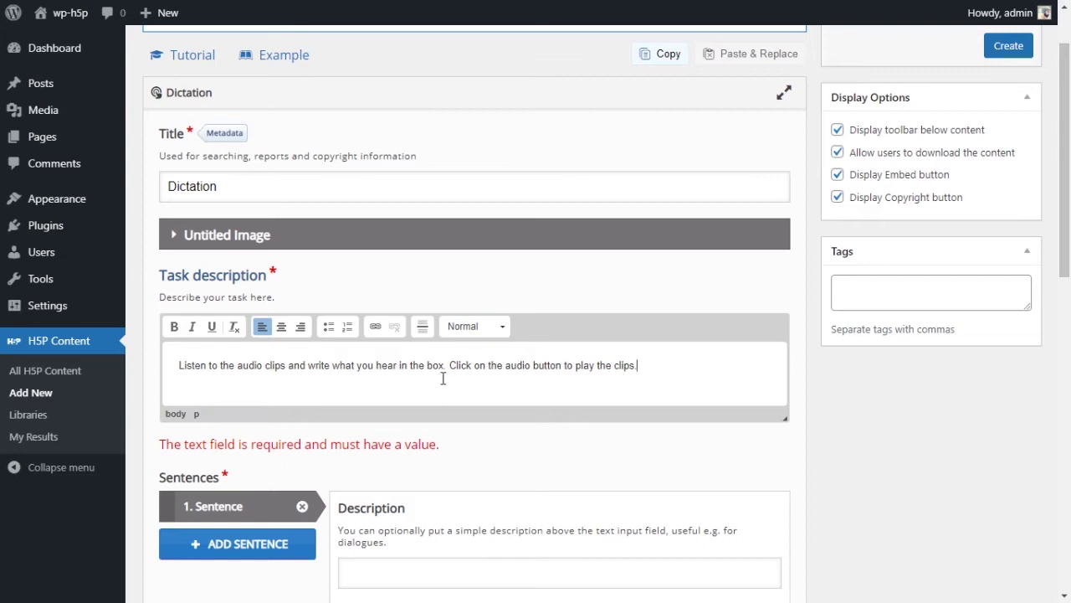
click(648, 428)
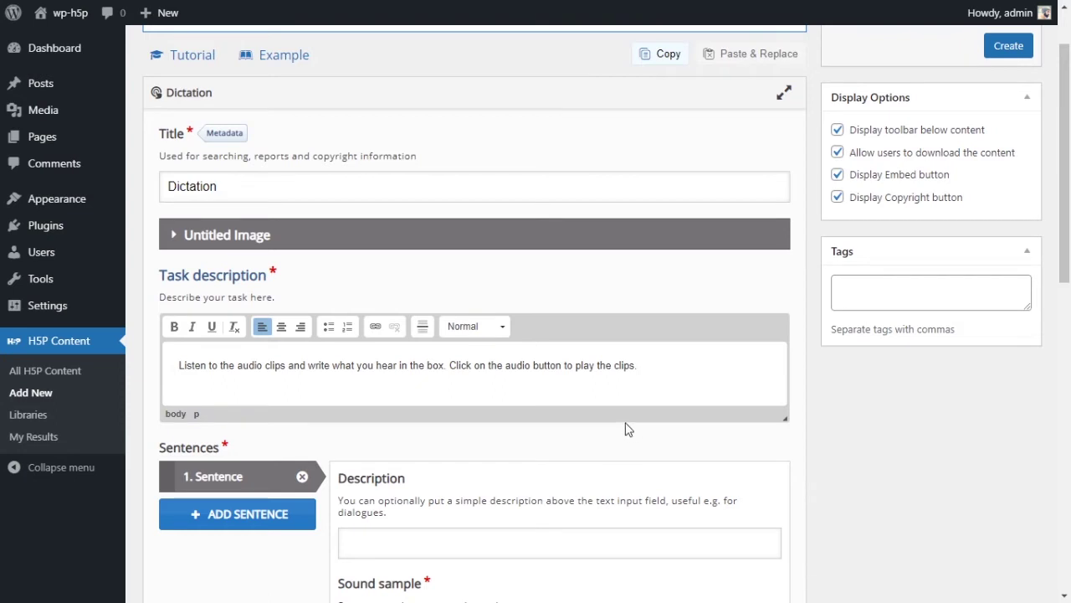
scroll(609, 411, down, 2)
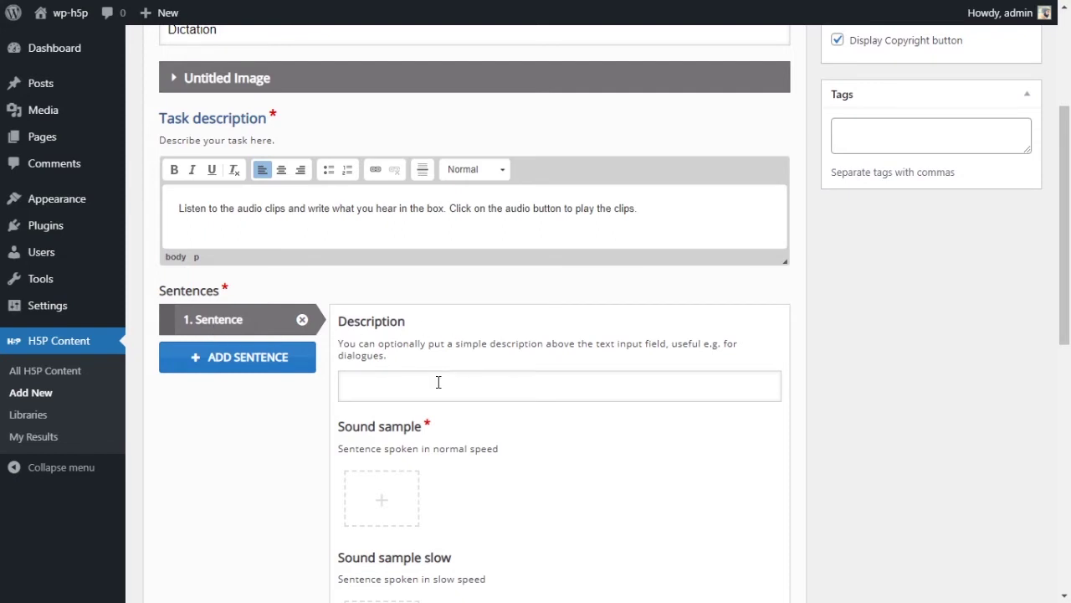
Set the description of the first sentence to "#1"
scroll(610, 362, down, 1)
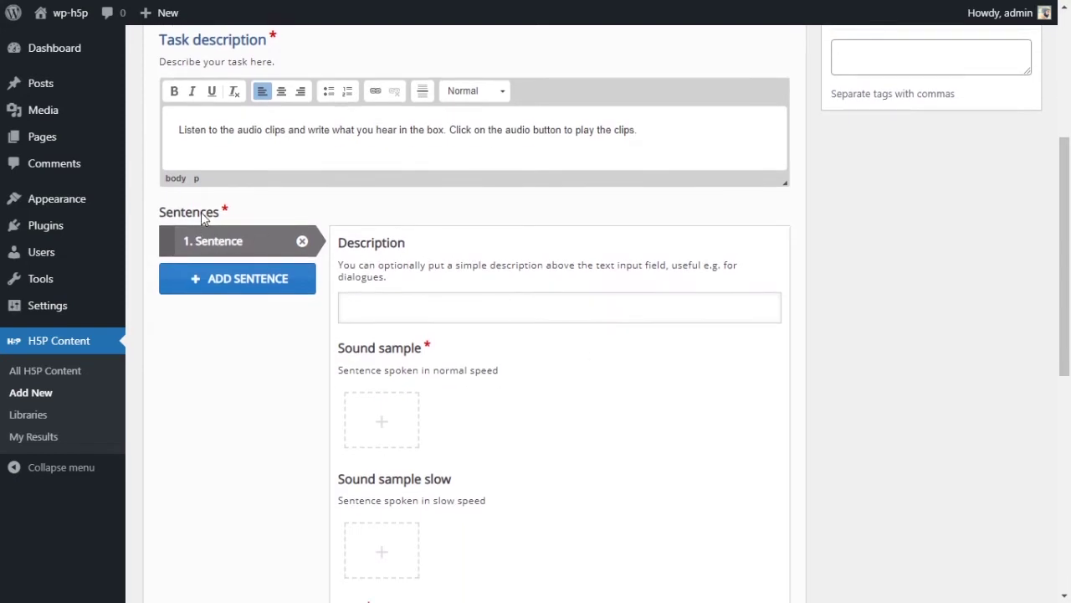
drag(181, 214, 216, 214)
click(556, 316)
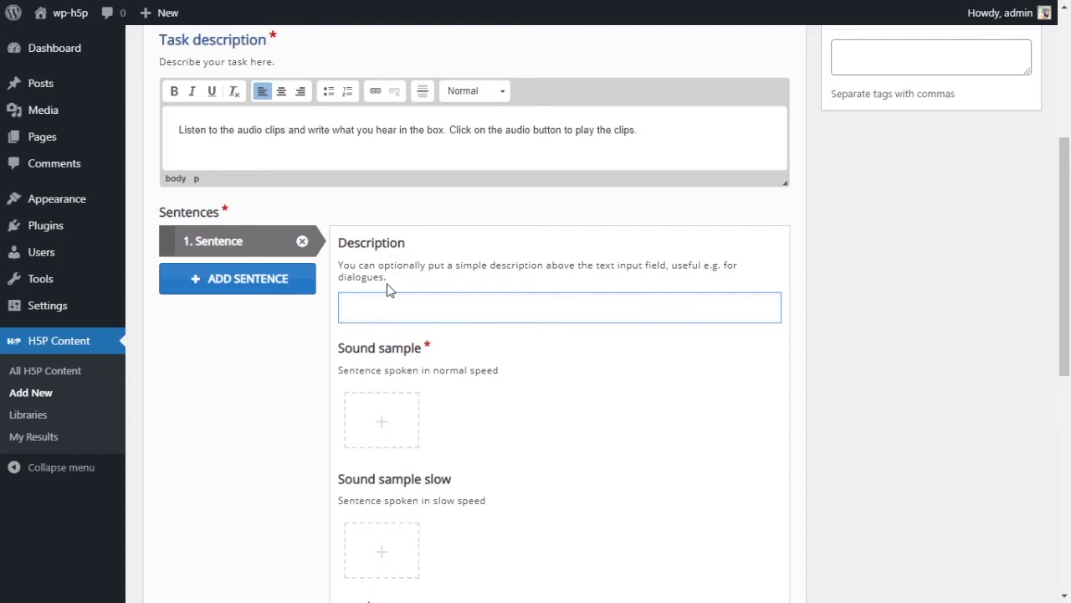
text(1)
key(shift+Left)
key(shift+Left)
click(374, 310)
Check the link and recorder options for the first sentence's normal-speed sound sample, and upload an audio file for it
scroll(555, 293, down, 1)
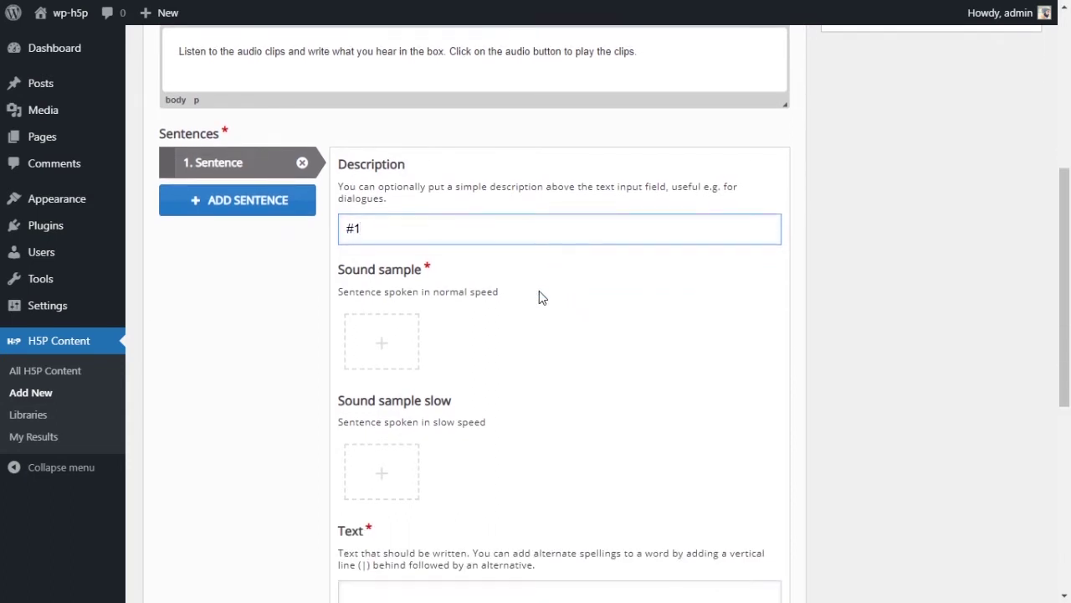
drag(349, 292, 465, 292)
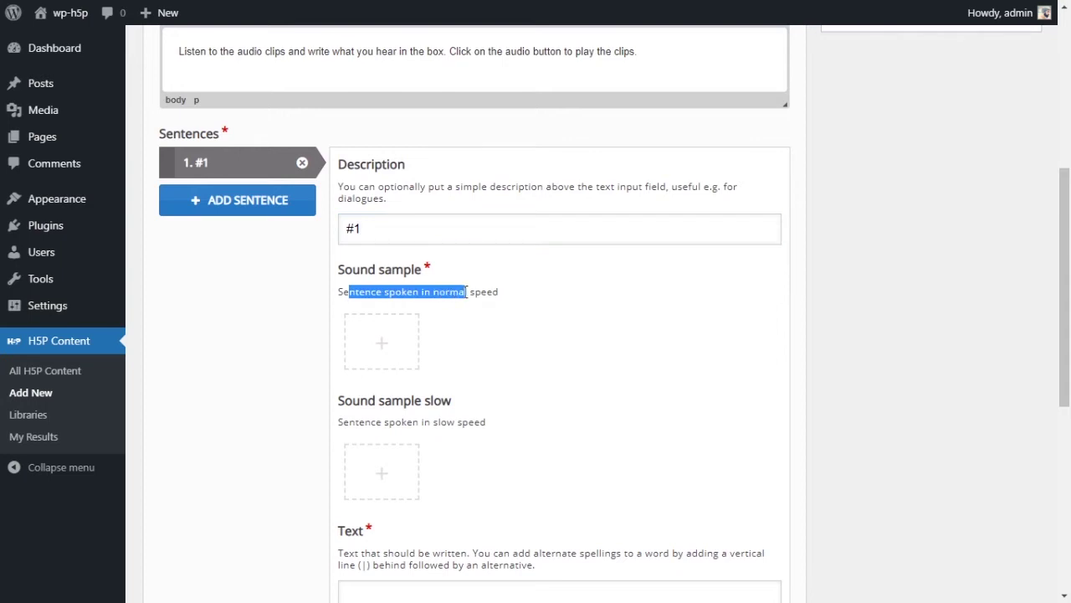
click(466, 292)
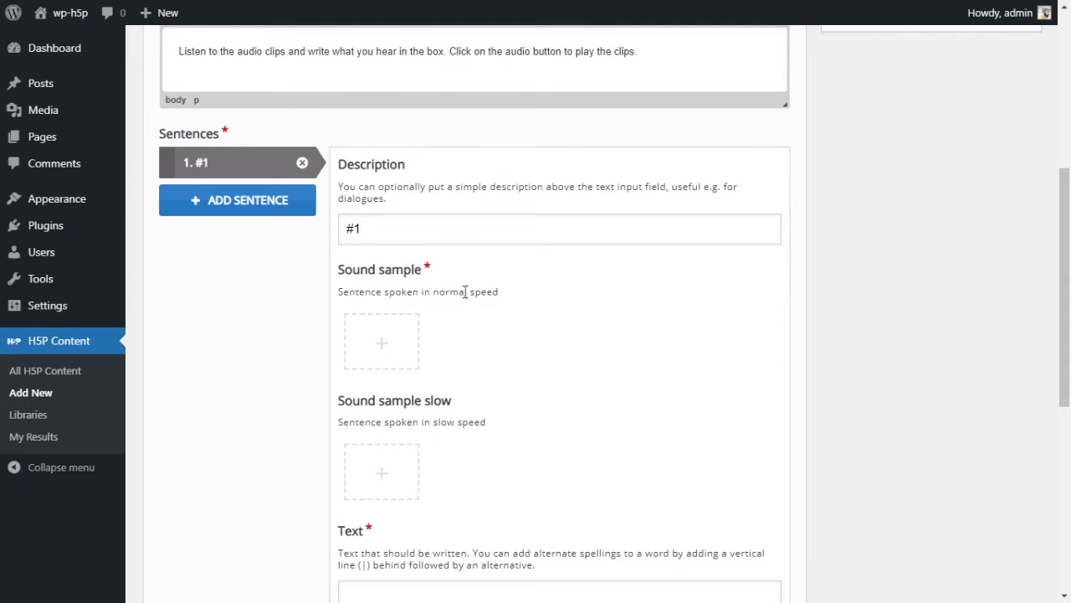
click(395, 347)
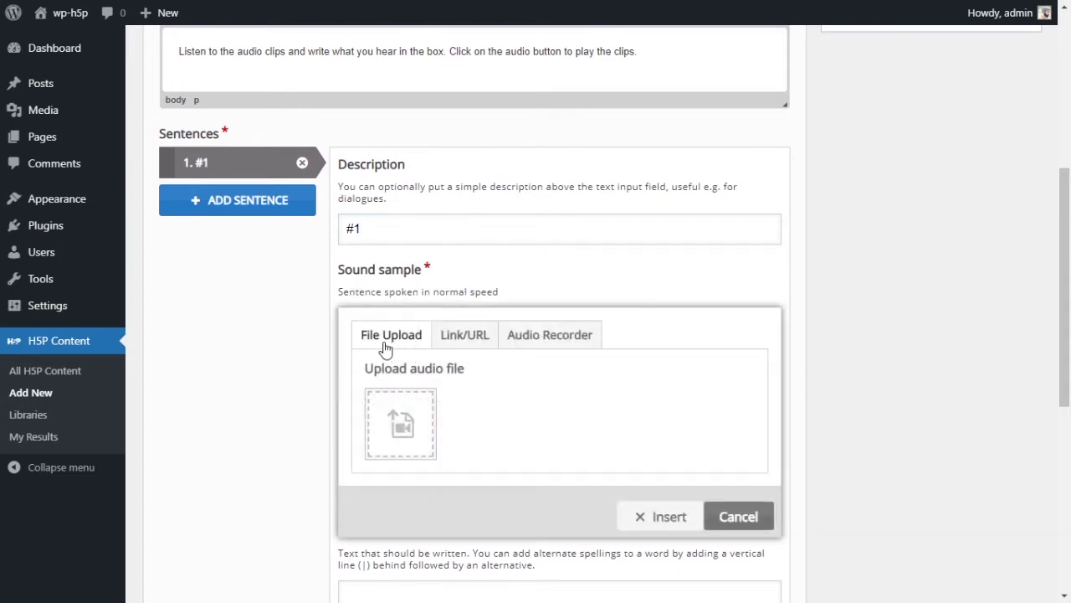
click(461, 343)
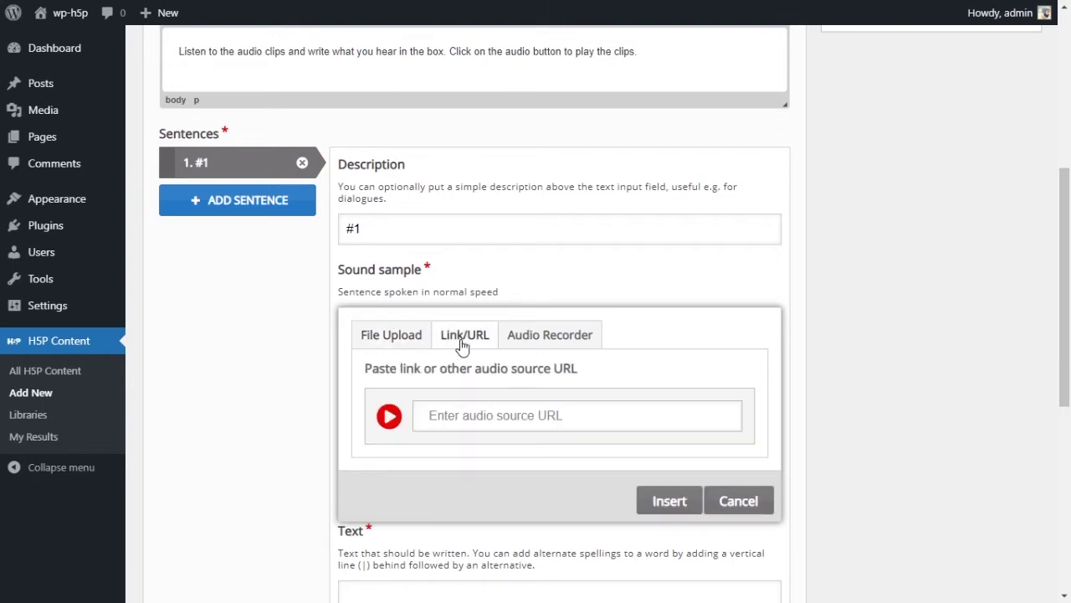
click(532, 343)
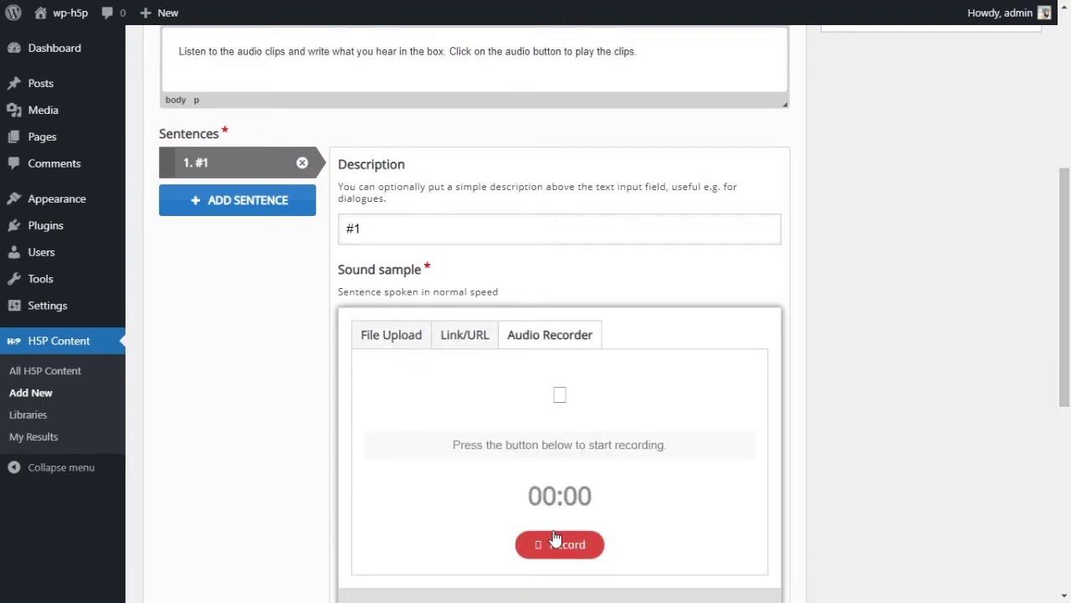
click(405, 343)
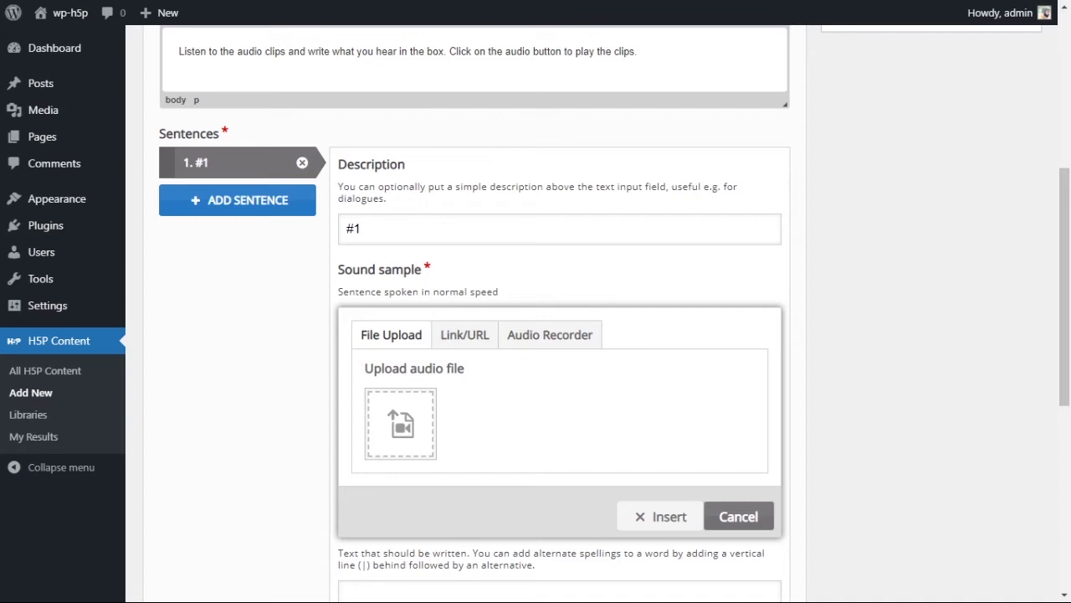
click(514, 404)
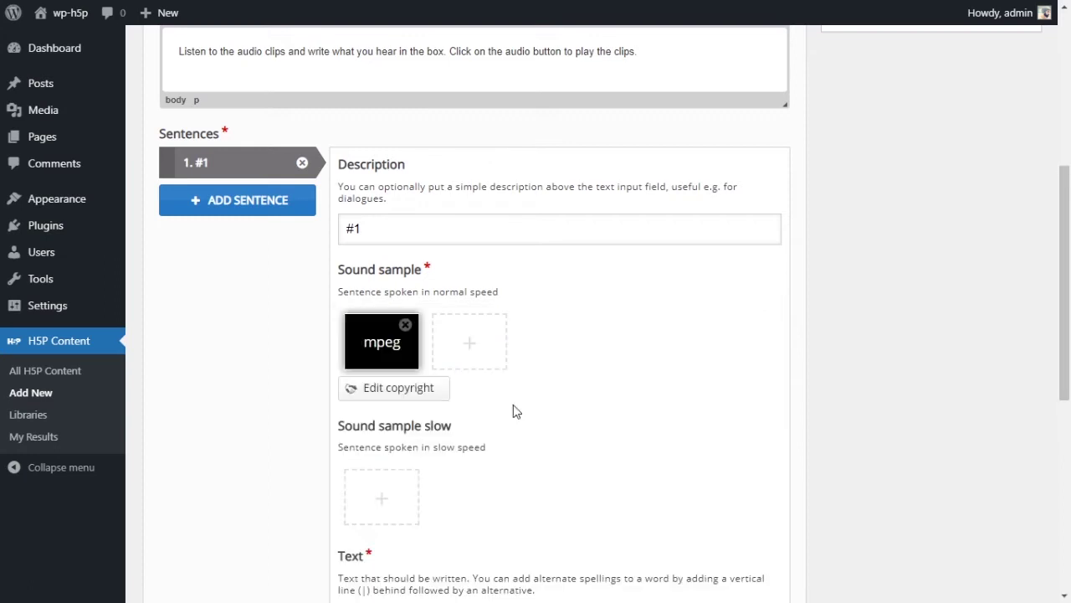
Enter "There are many colors in the natural world" as the text to write for the first sentence
scroll(513, 404, down, 2)
key(alt+Tab)
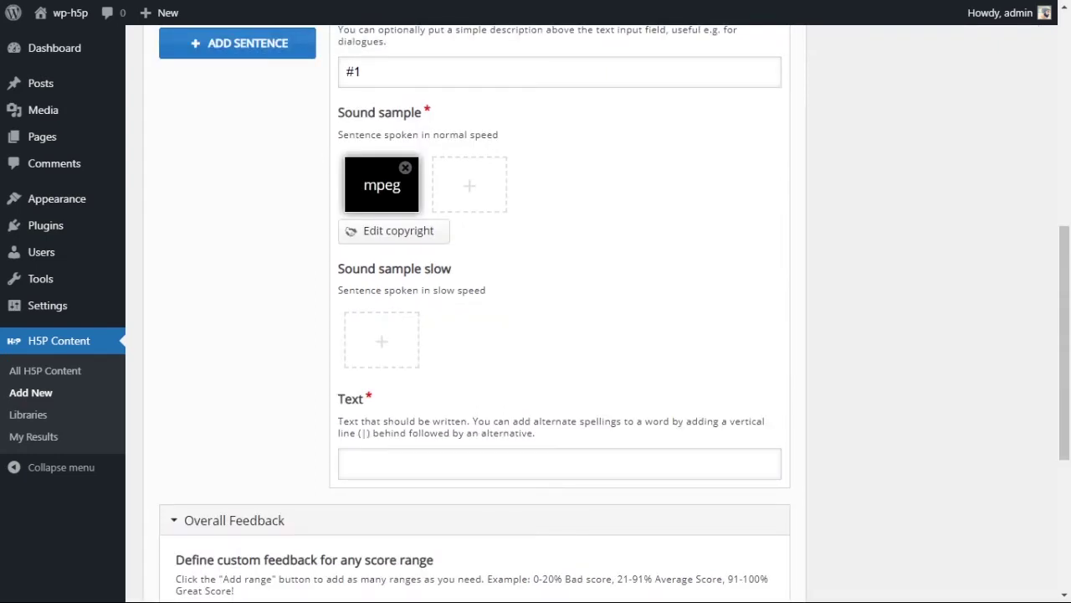
key(alt+Tab)
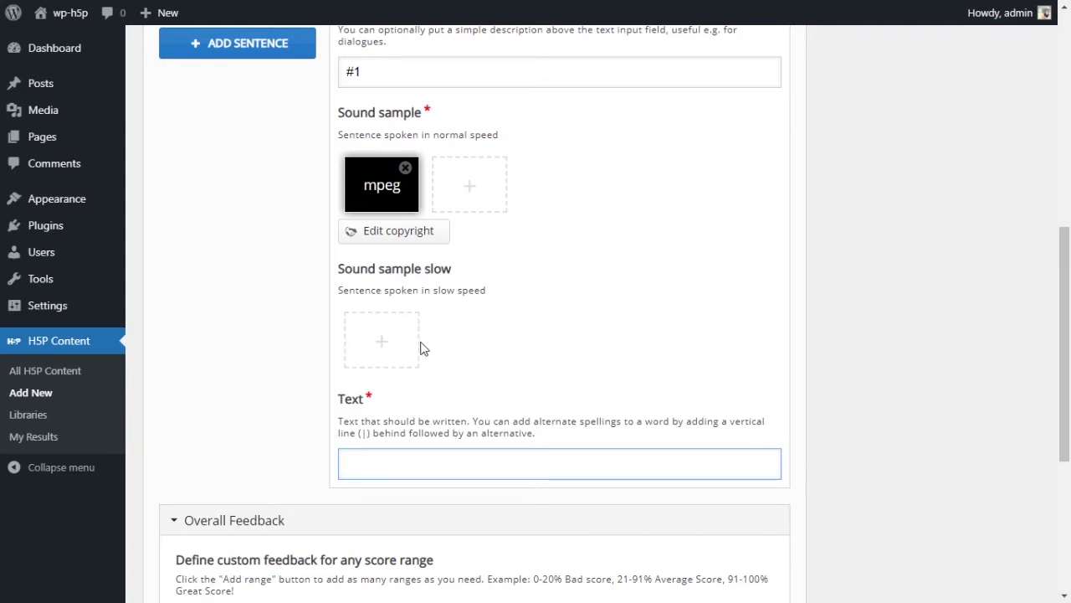
key(alt+Tab)
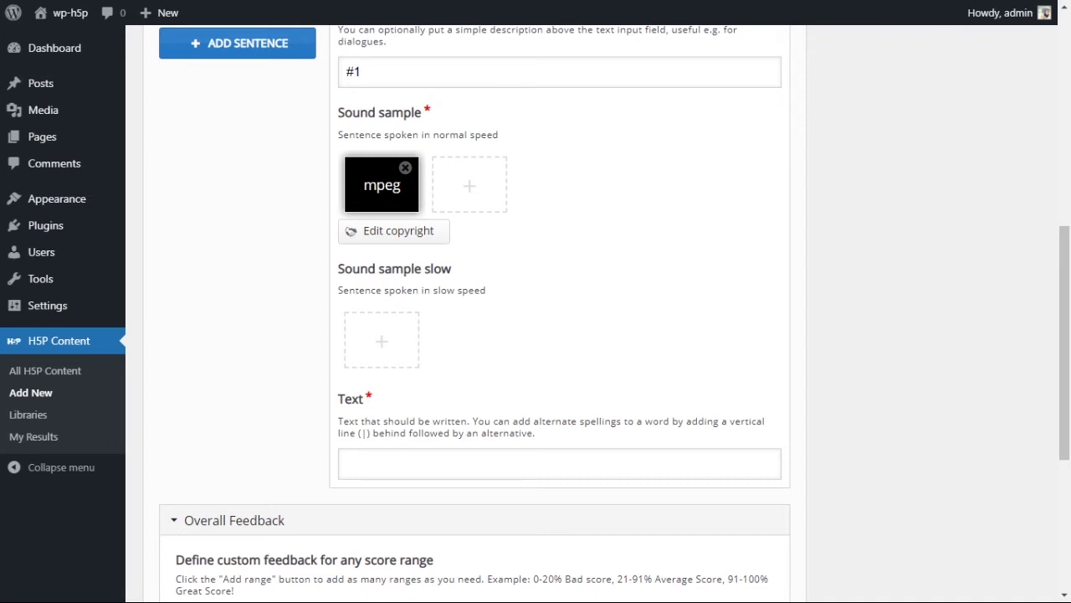
click(457, 463)
text(There are many colors in the natural world)
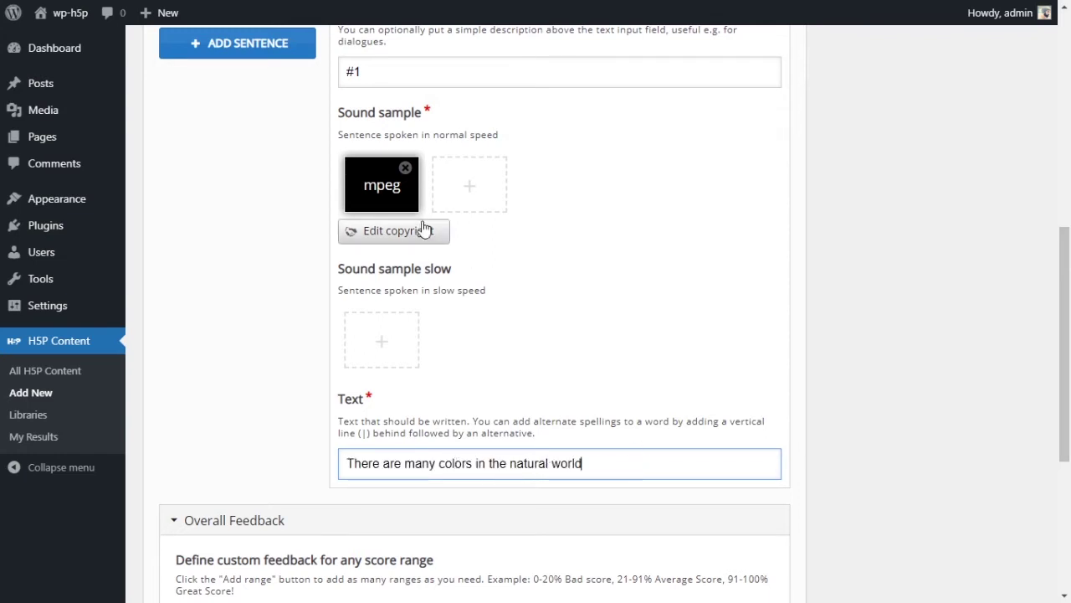
click(376, 197)
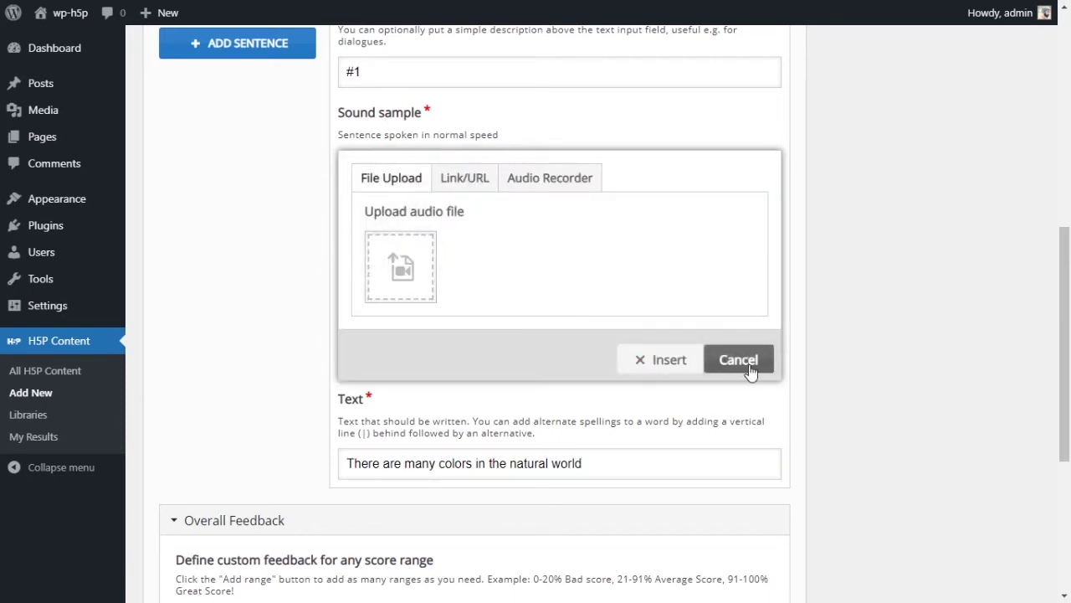
click(751, 368)
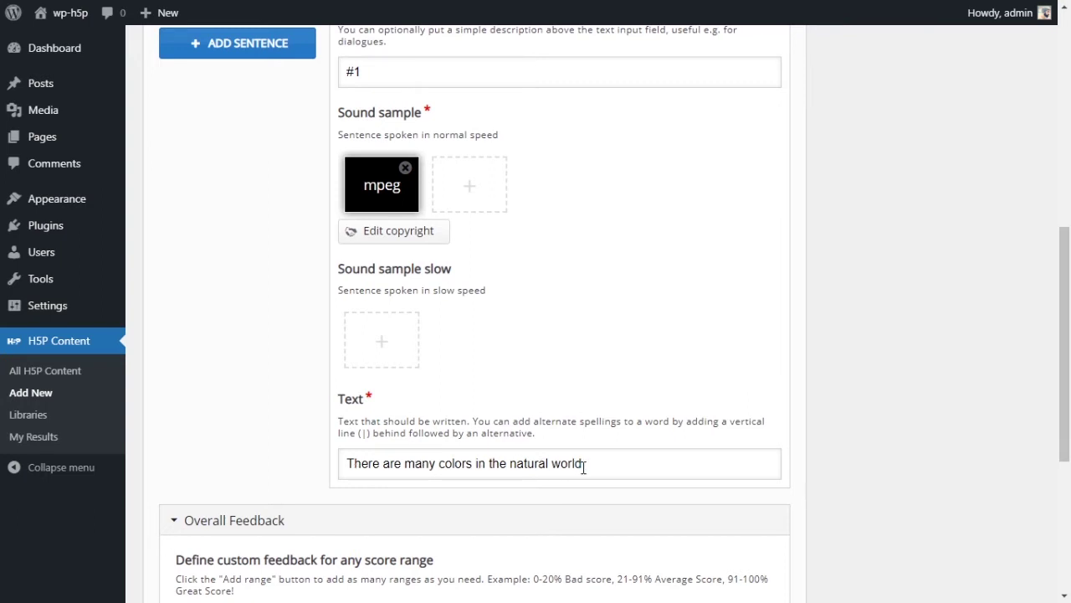
Add "colours" as an alternative spelling of "colors" in the sentence text, separated by a vertical line
click(472, 465)
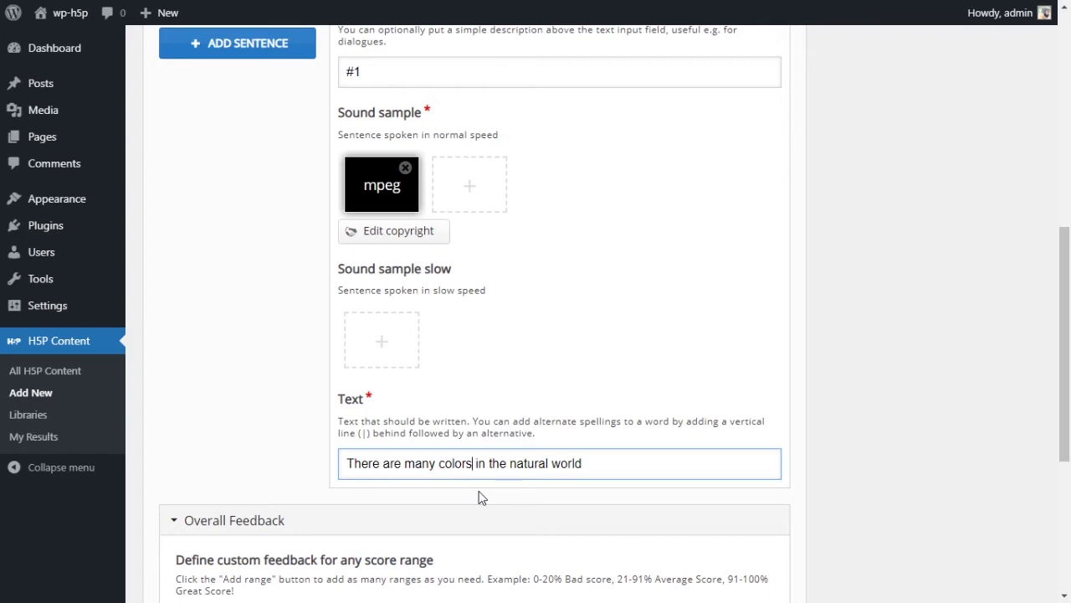
text(|)
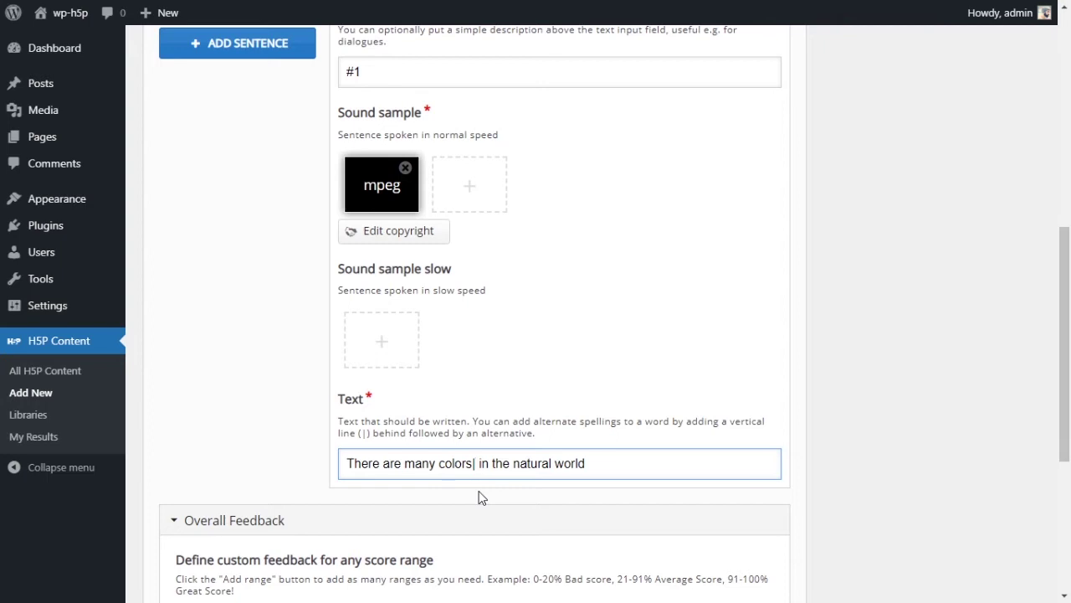
text(colours)
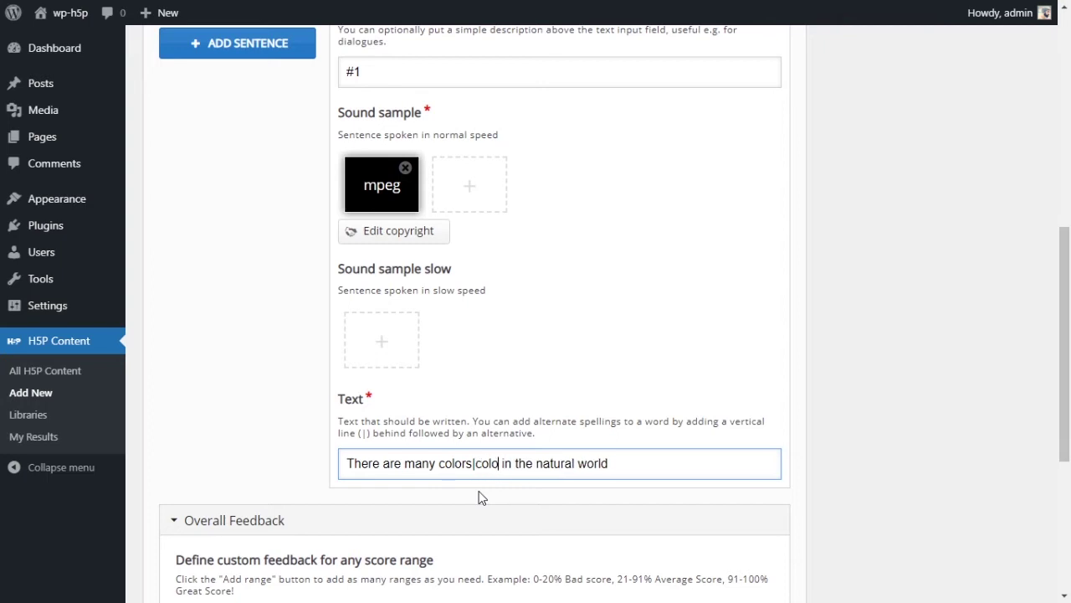
click(691, 463)
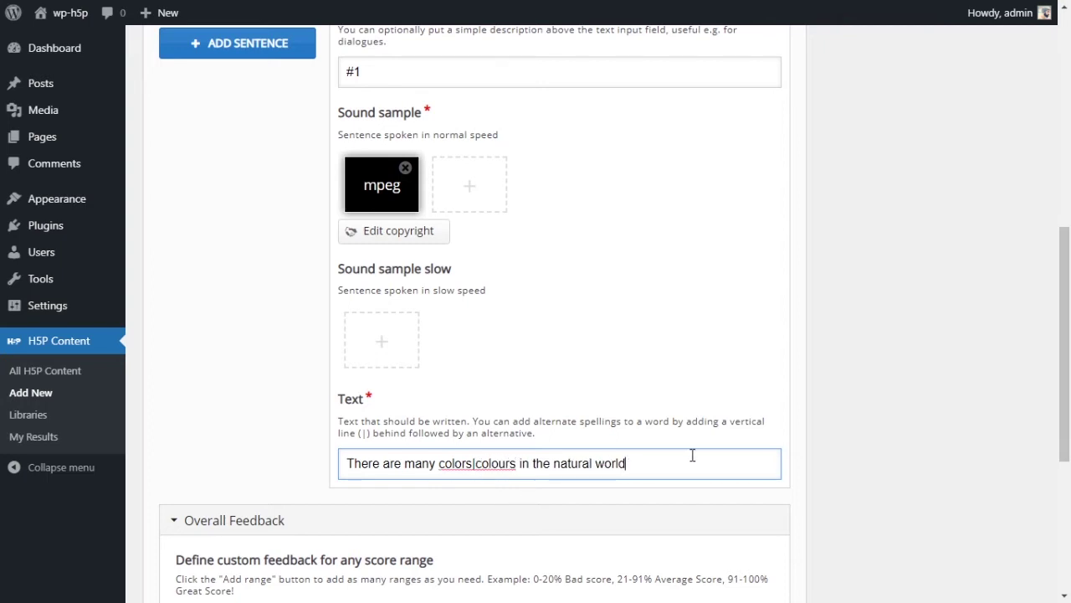
Examine the two accepted spellings "colors" and "colours" and the complete text of the first sentence
double_click(457, 465)
double_click(494, 463)
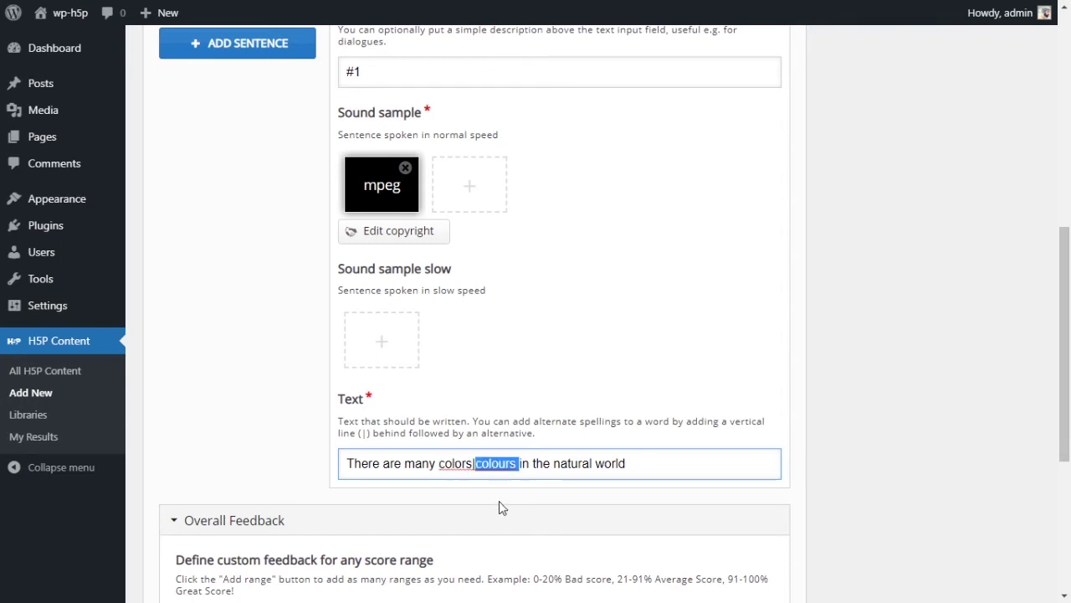
click(610, 466)
double_click(443, 465)
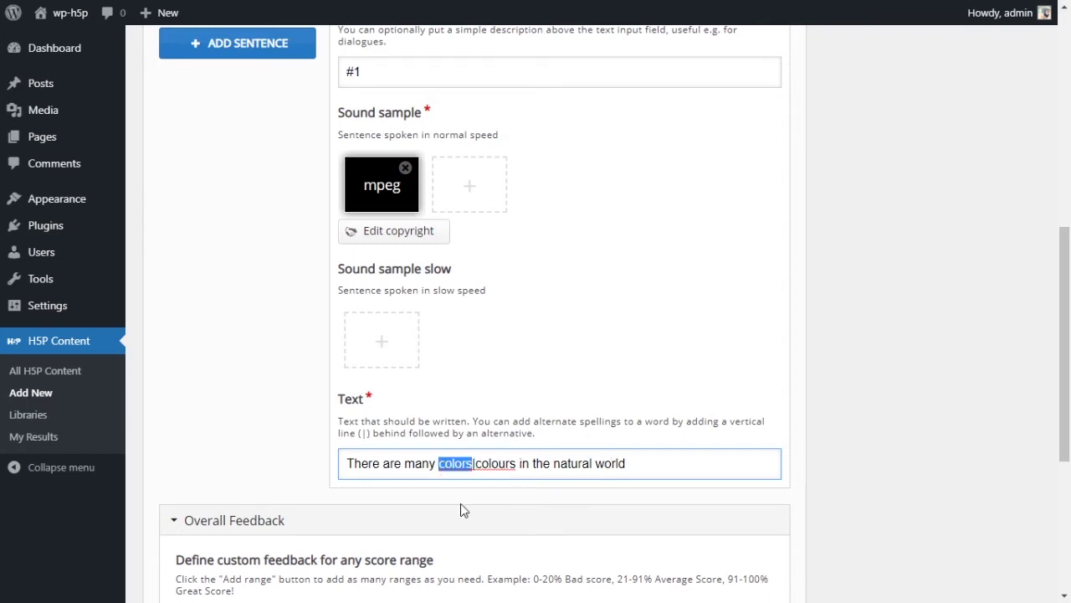
double_click(491, 463)
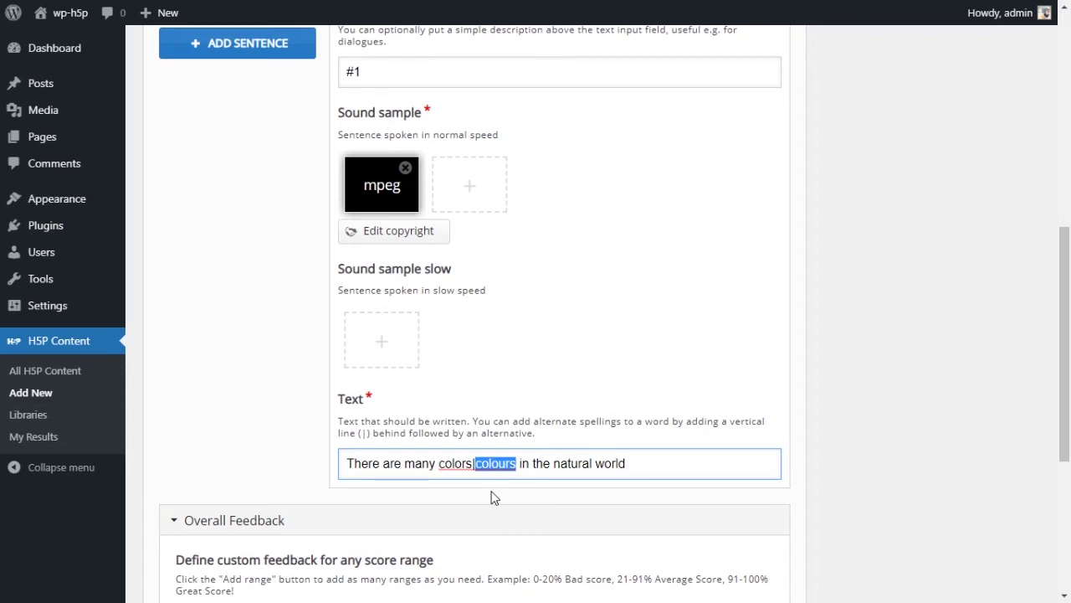
click(466, 463)
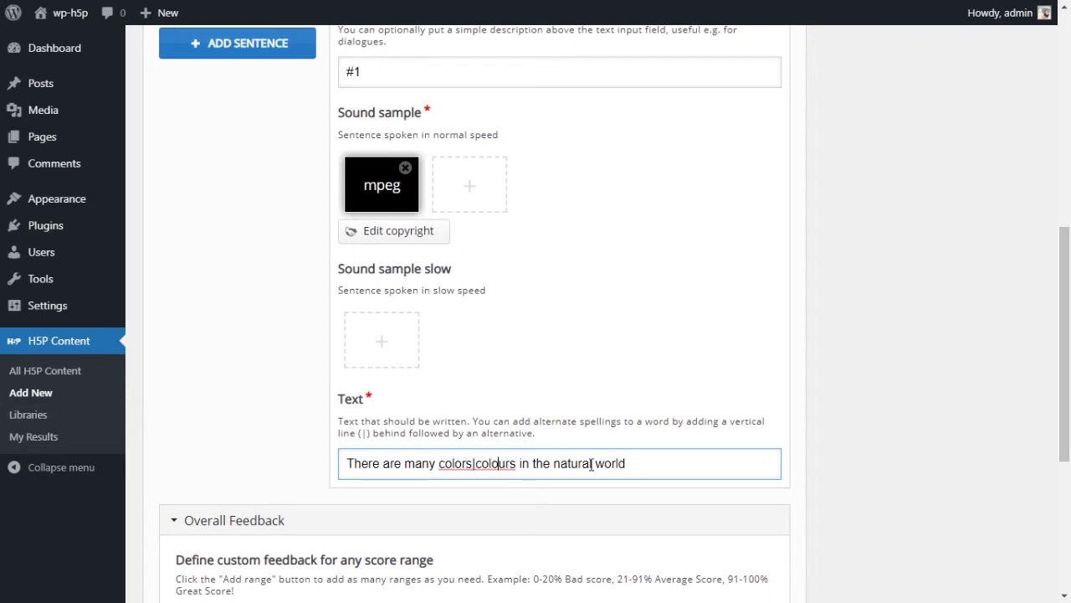
click(676, 457)
drag(657, 460, 342, 460)
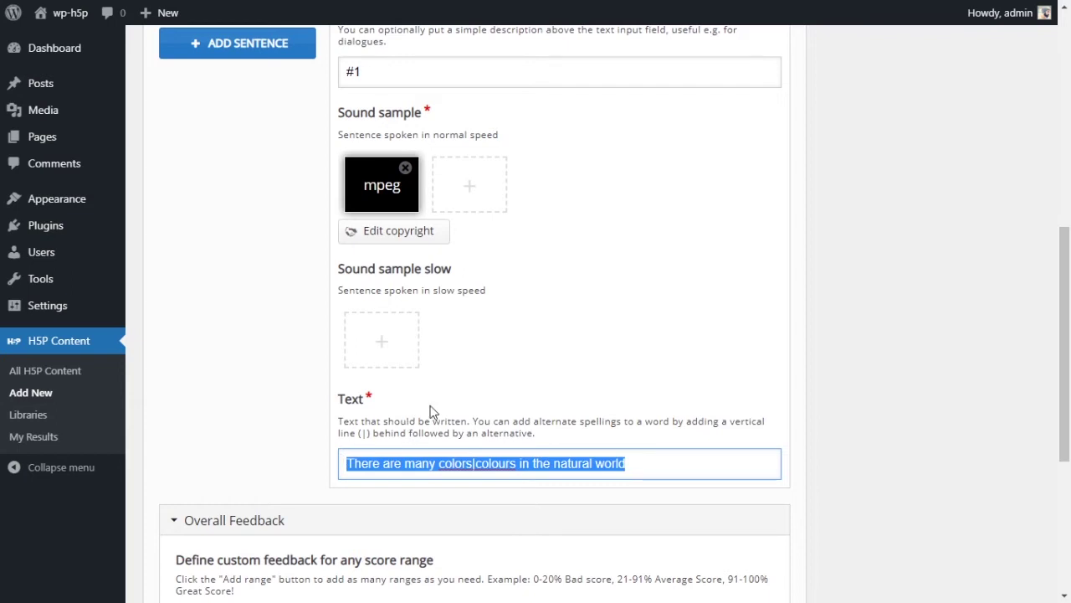
Record a slow sound sample for the first sentence with the audio recorder, play it back and insert it
scroll(513, 406, up, 1)
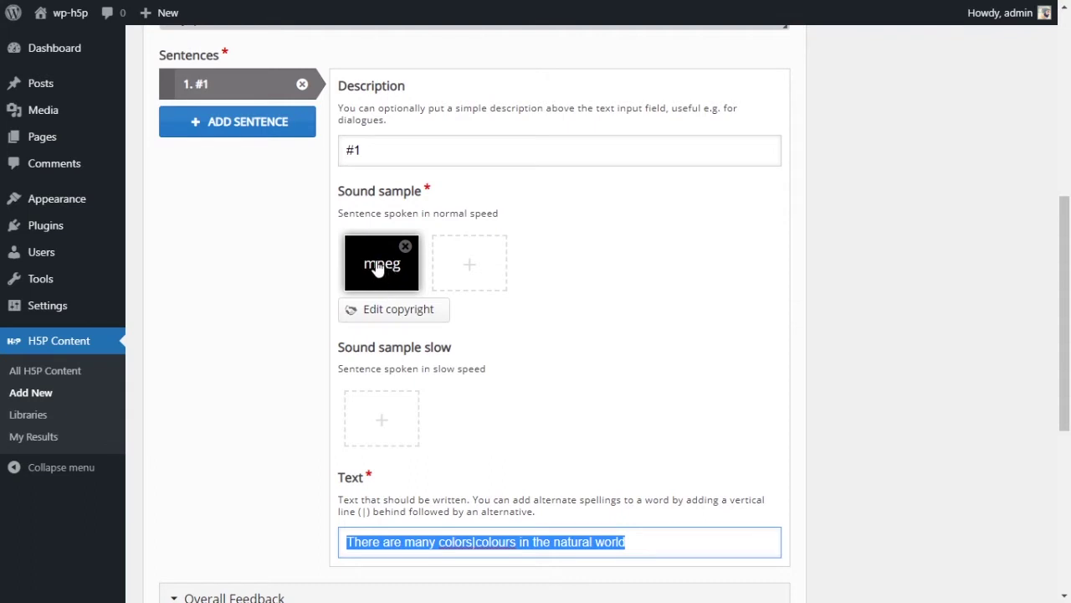
click(382, 418)
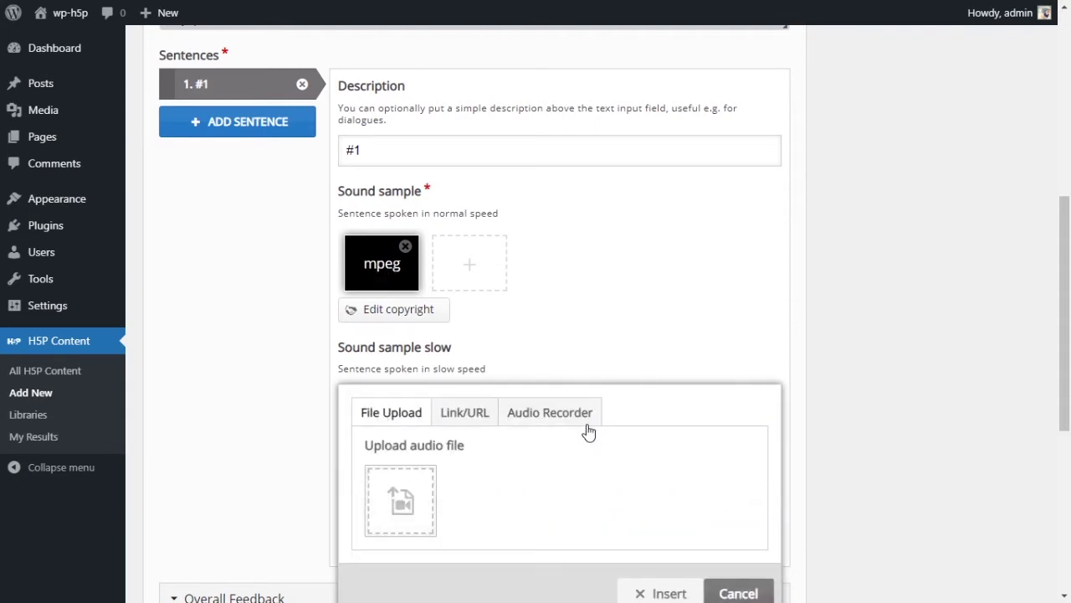
click(578, 419)
scroll(705, 414, down, 2)
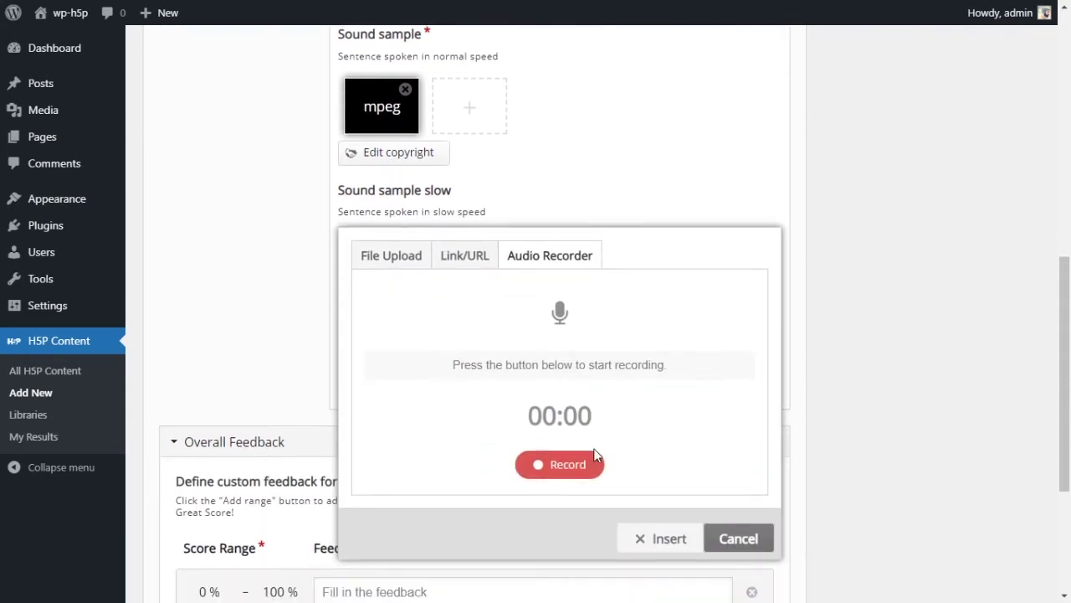
click(552, 469)
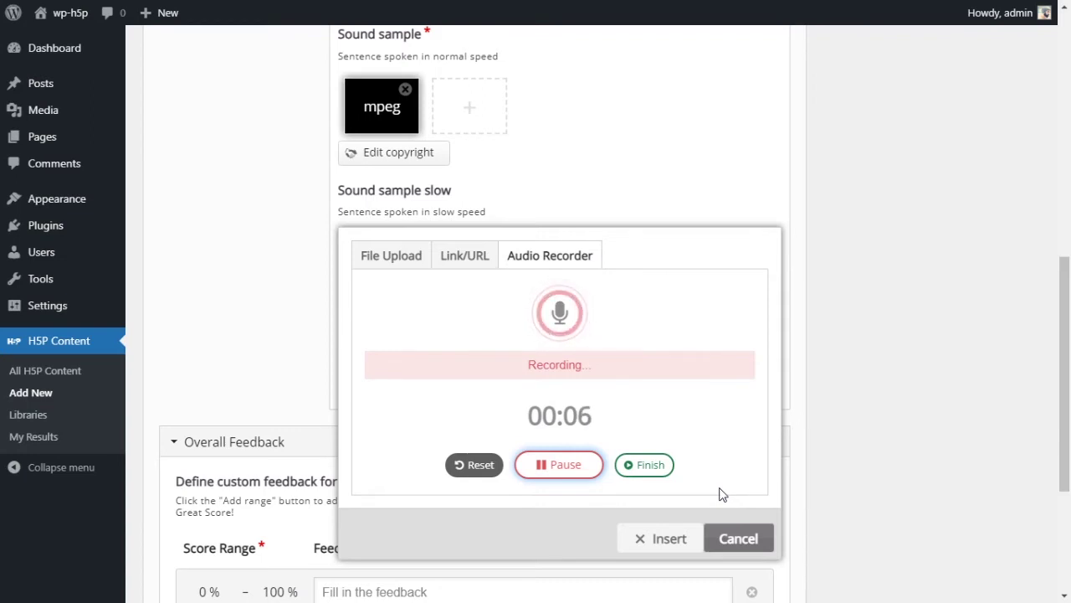
click(648, 469)
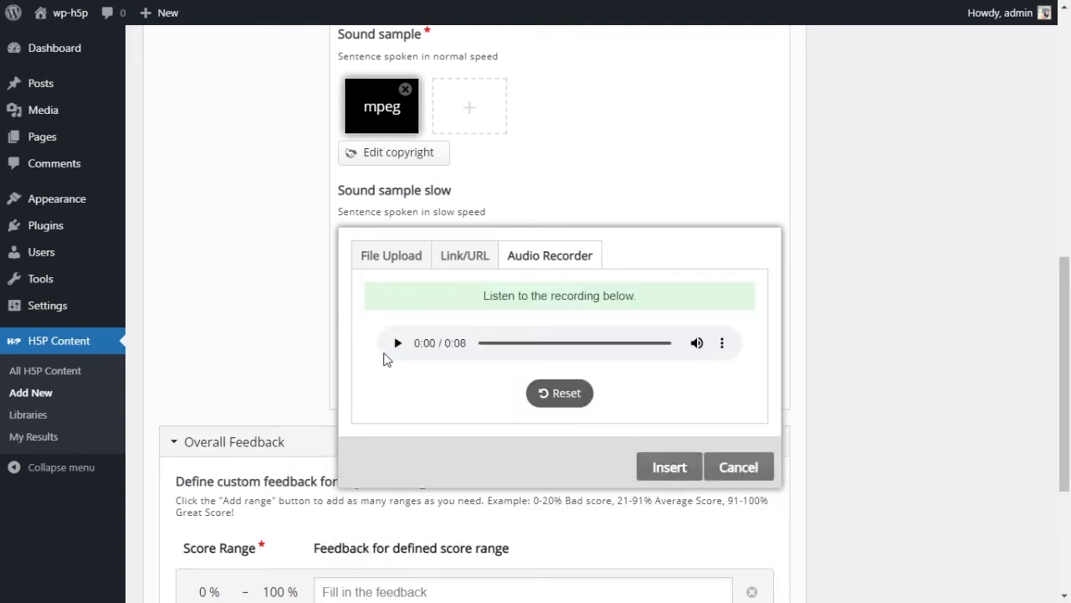
click(397, 343)
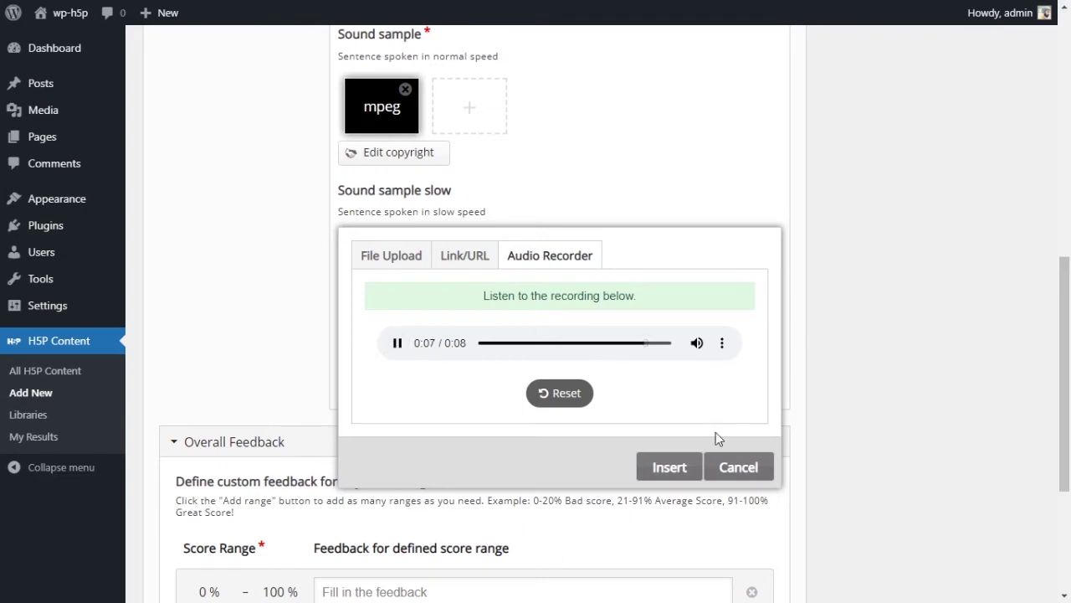
click(669, 469)
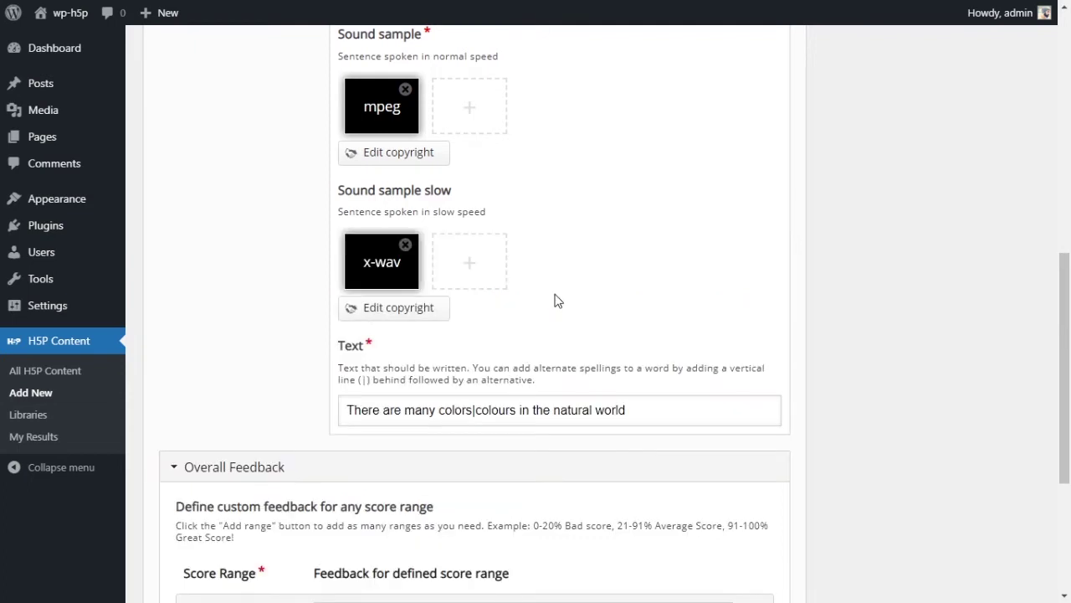
Add a second sentence to the dictation
scroll(558, 300, up, 1)
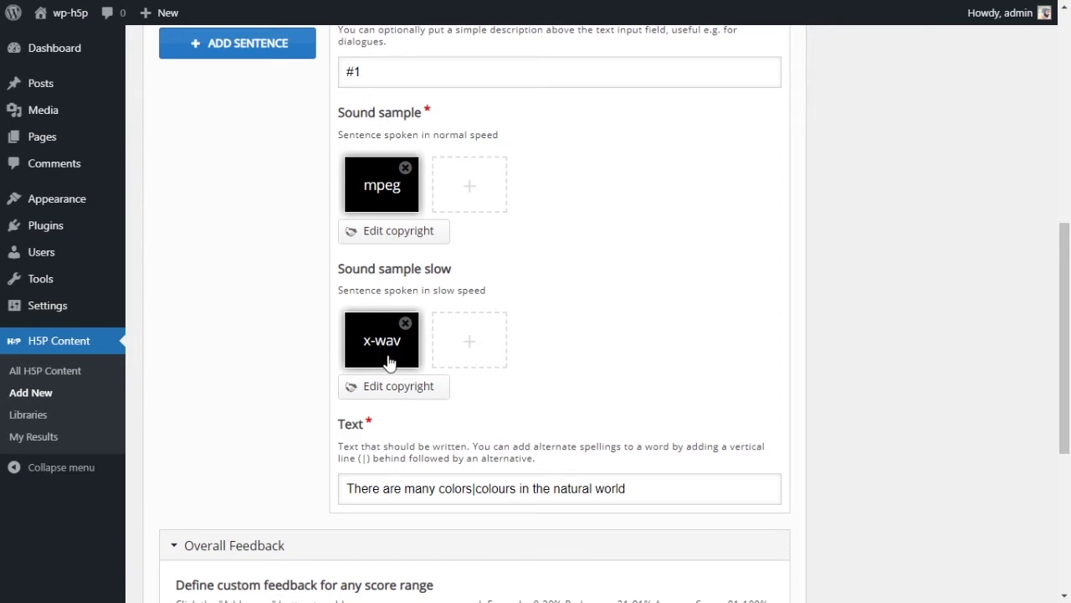
scroll(502, 360, up, 2)
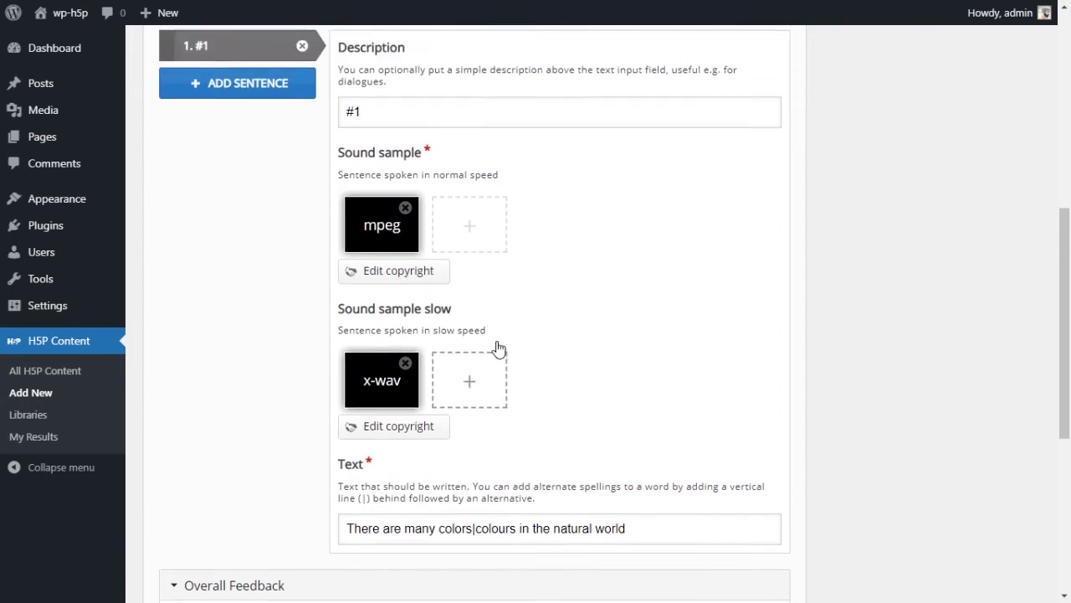
click(245, 210)
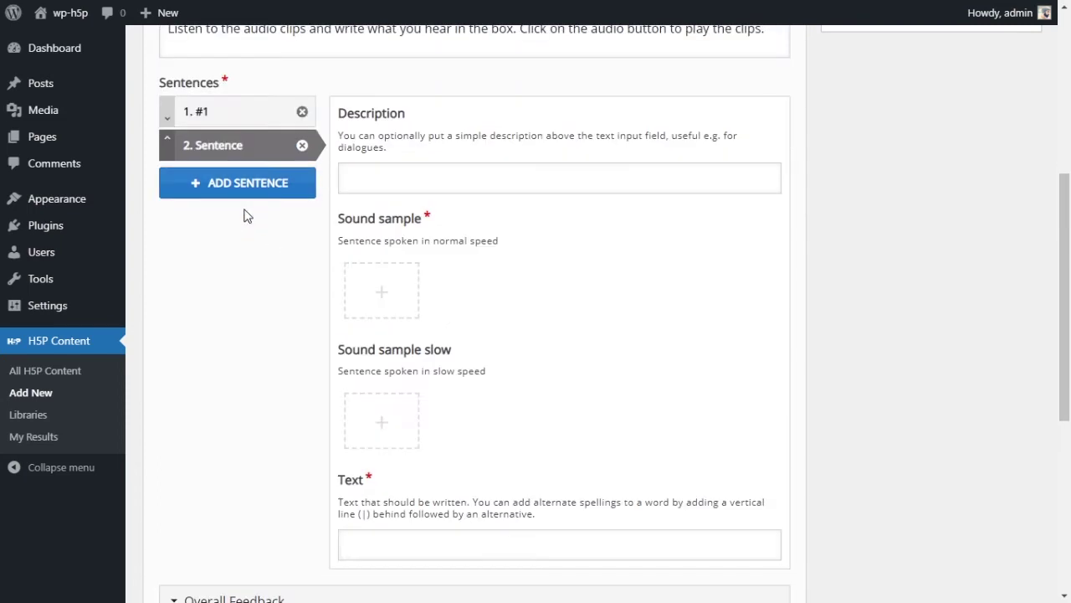
Add a third sentence to the dictation and enter "#2" as the second sentence's description
click(245, 195)
scroll(230, 217, up, 1)
click(230, 221)
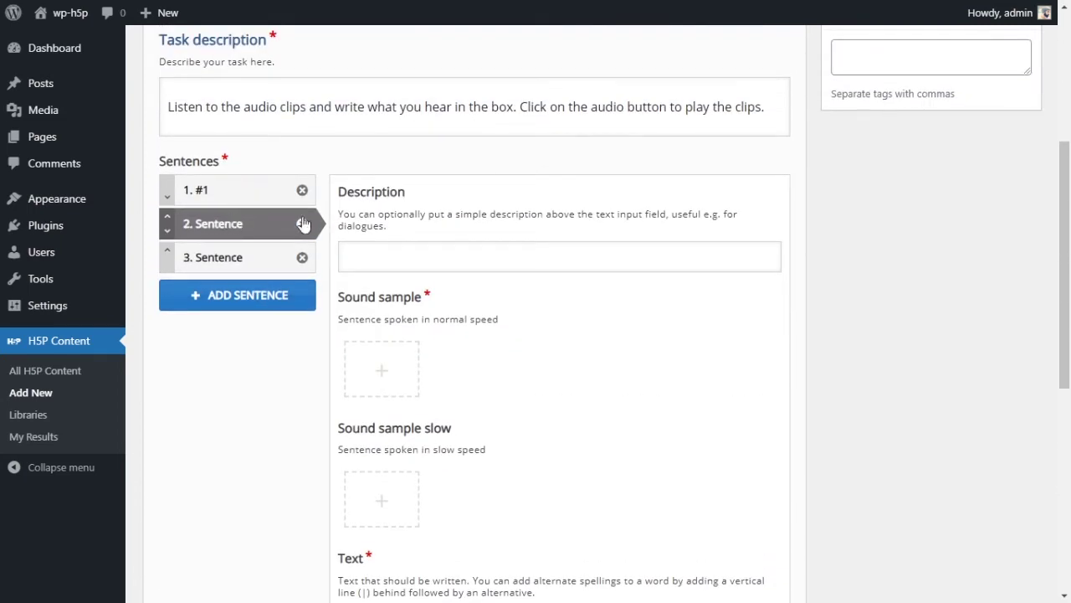
click(403, 258)
text(#)
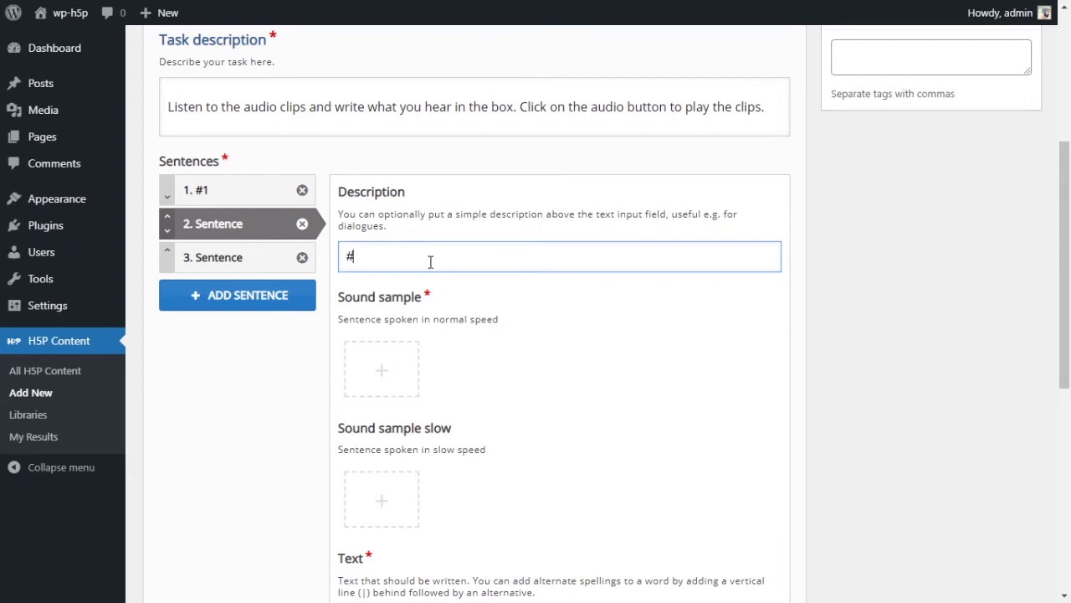
text(2)
Add normal and slow audio samples to the second sentence and enter the text "What flavor is your ice cream?"
click(390, 366)
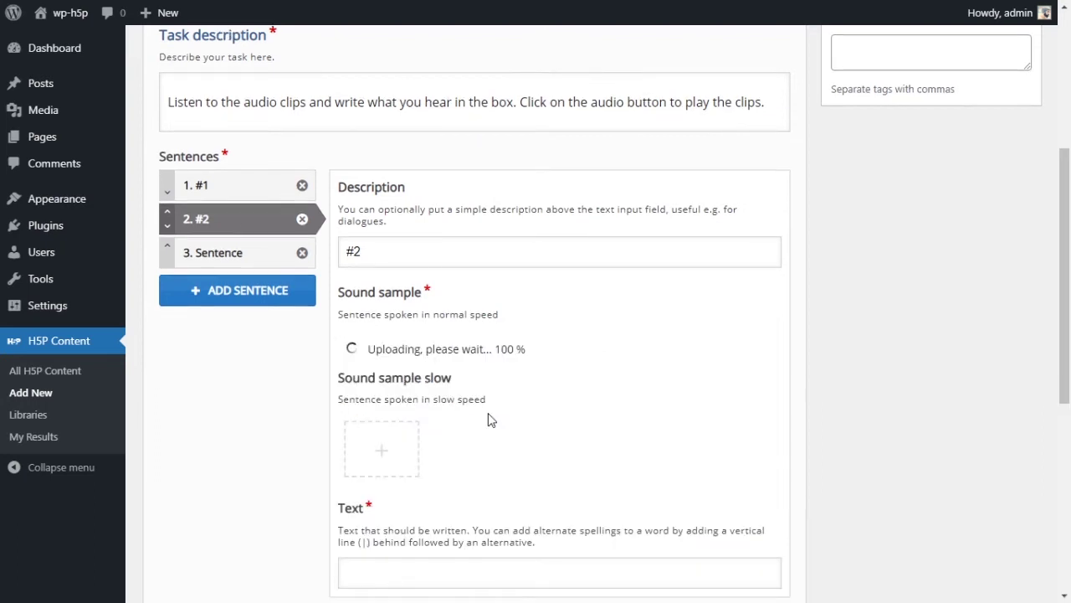
click(410, 510)
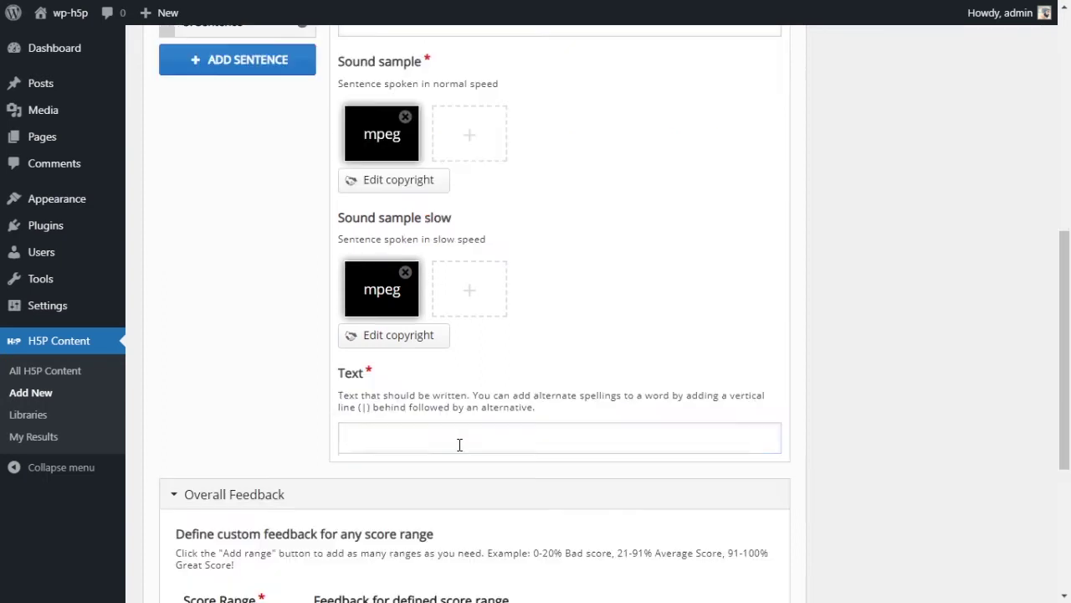
click(459, 444)
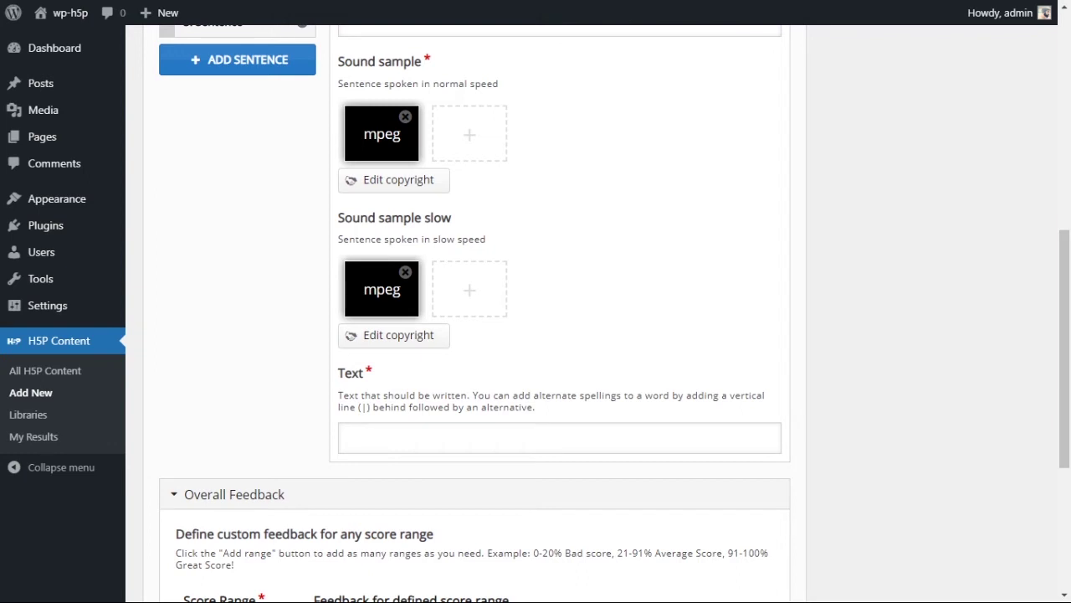
click(589, 433)
text(What flavor is your ice cream?)
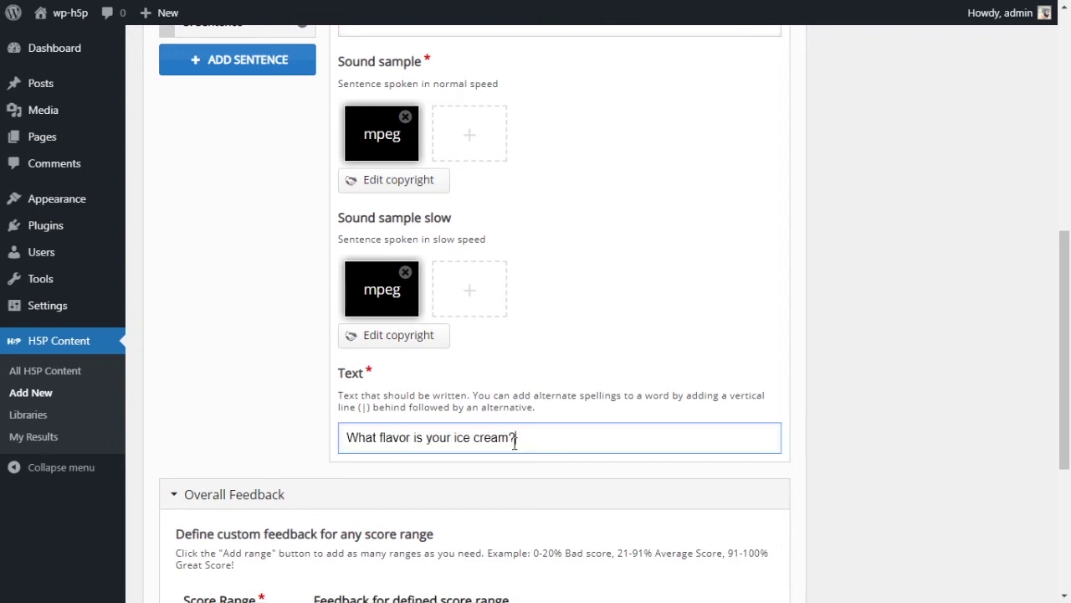
click(743, 368)
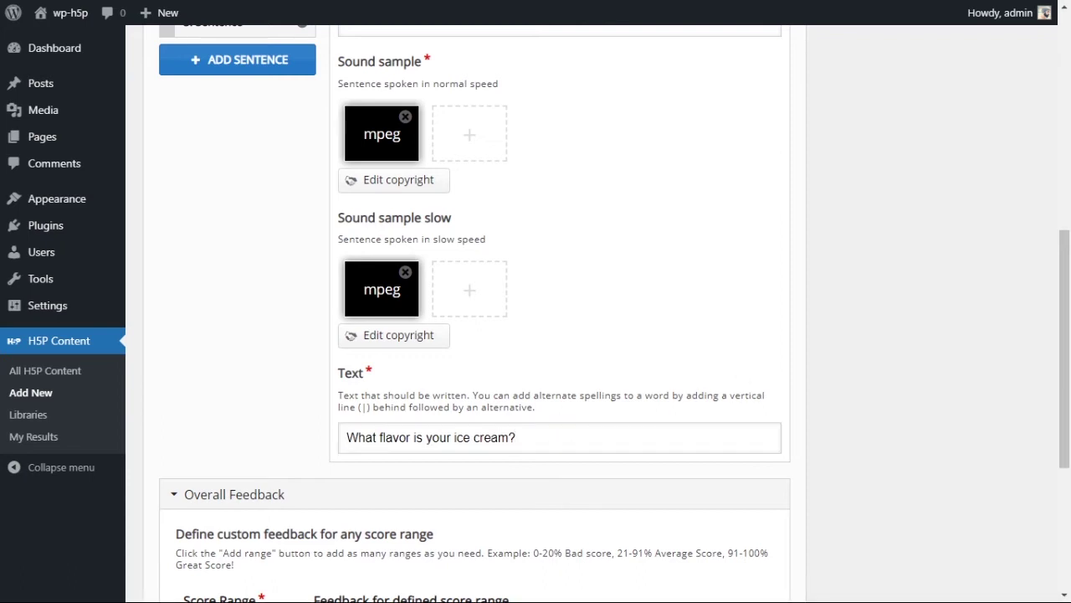
Add "flavour" as an alternative spelling of "flavor" in the second sentence's text, separated by a vertical line
click(526, 441)
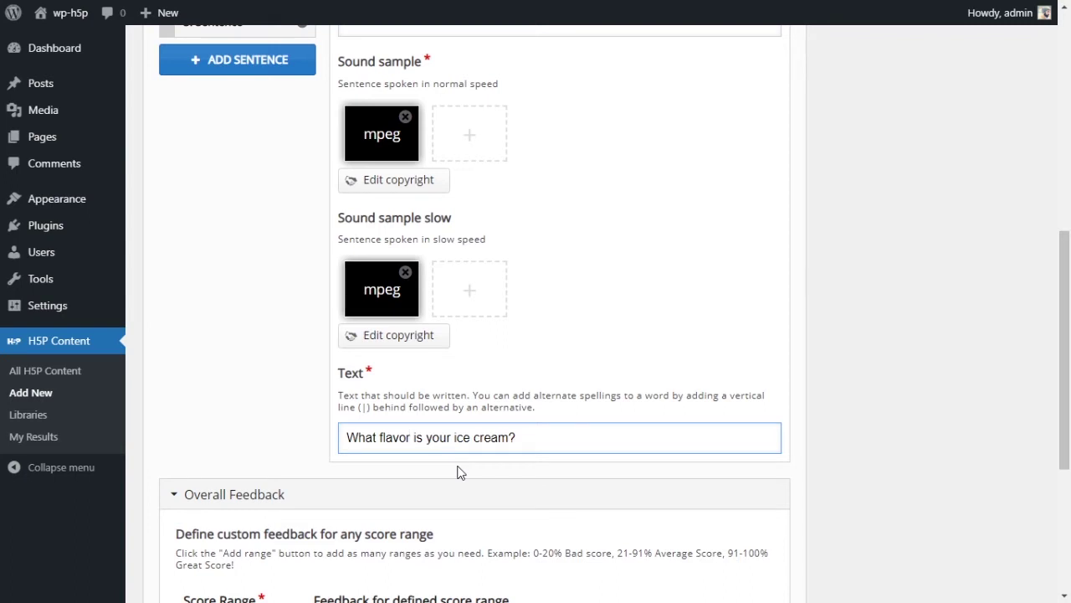
text(|)
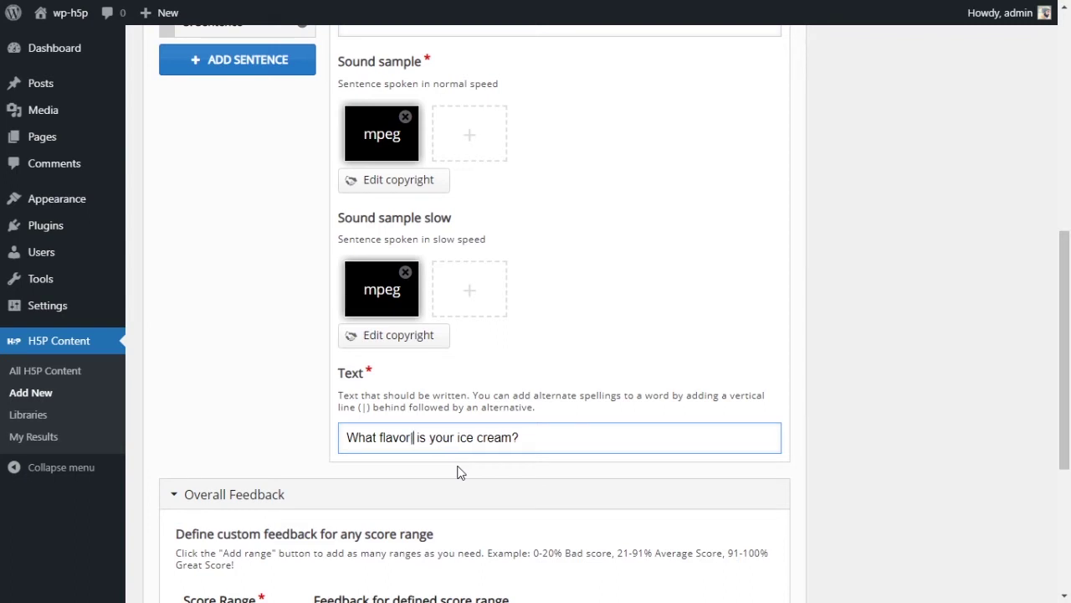
text(flavour)
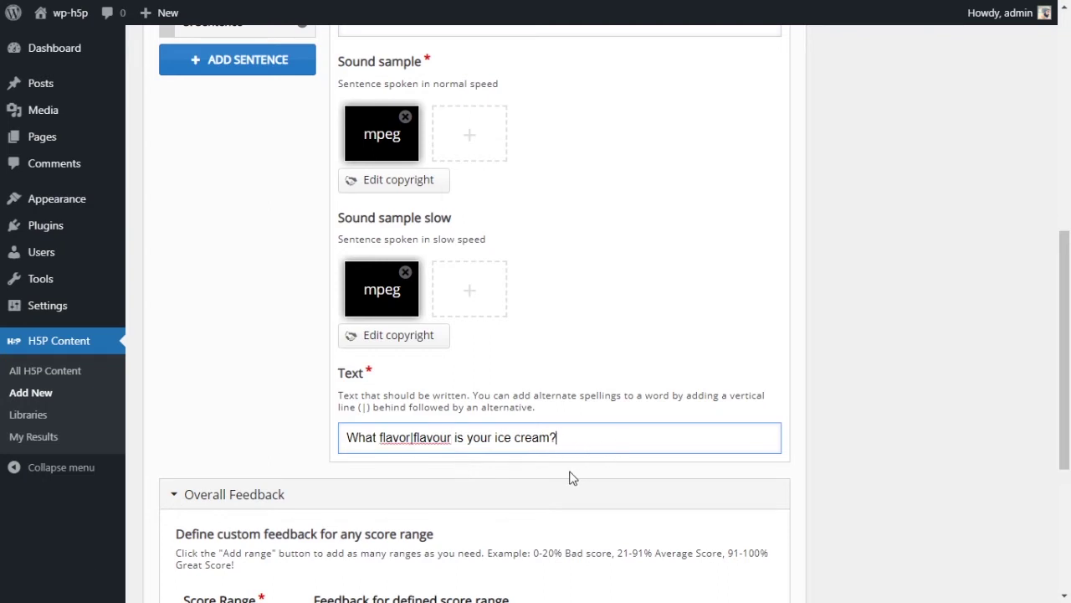
double_click(393, 437)
double_click(434, 437)
click(607, 432)
Enter "#3" as the description of the third sentence
scroll(601, 436, down, 2)
scroll(605, 438, up, 4)
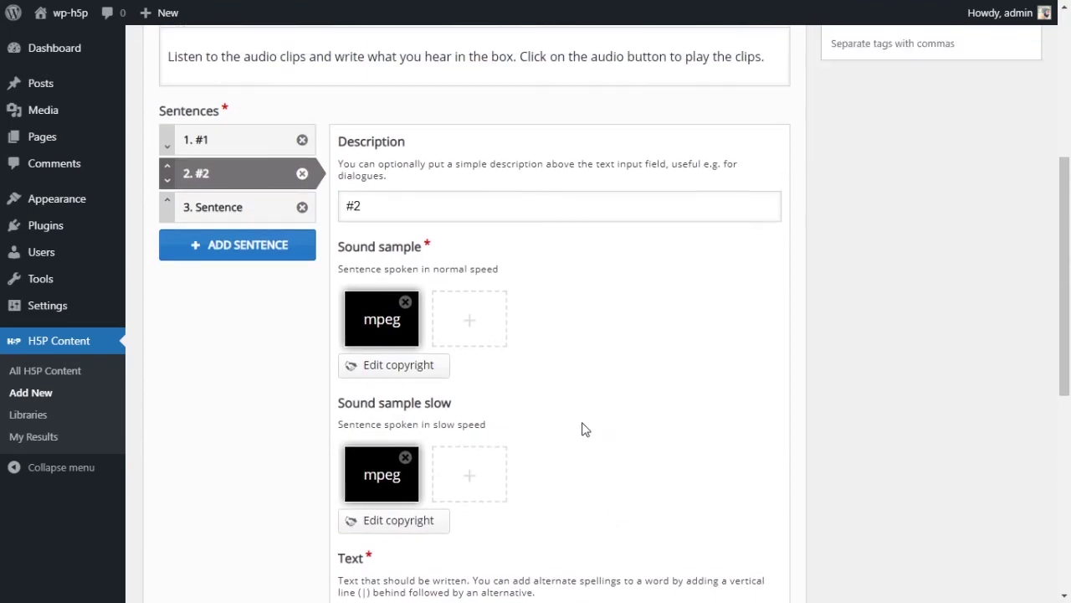
scroll(586, 429, up, 1)
click(239, 261)
click(385, 264)
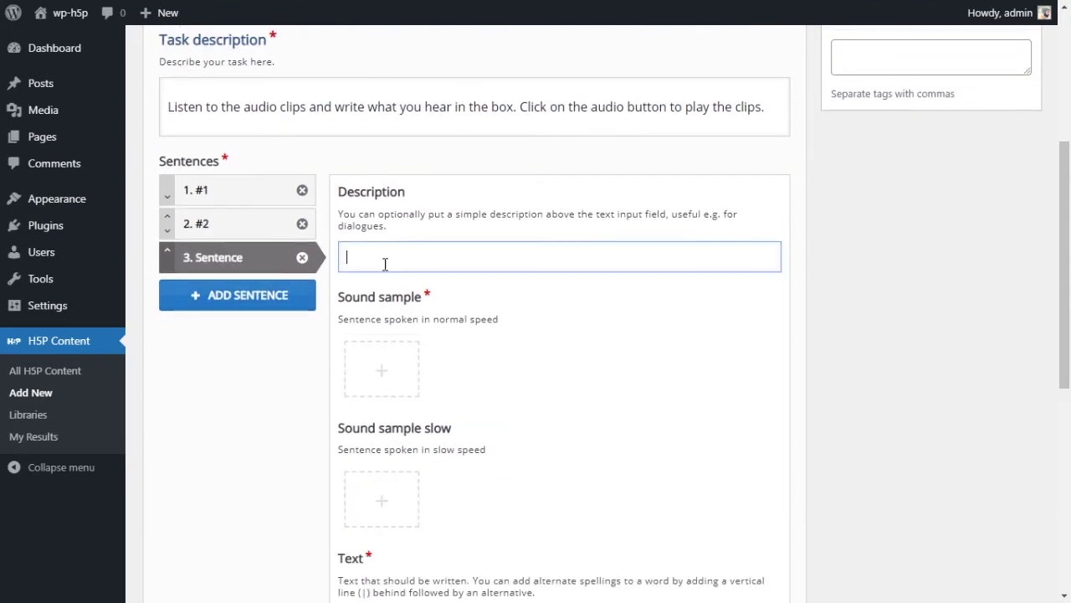
text(#3)
Add normal and slow audio samples to the third sentence and enter the text "Strive for progress not perfection"
click(400, 373)
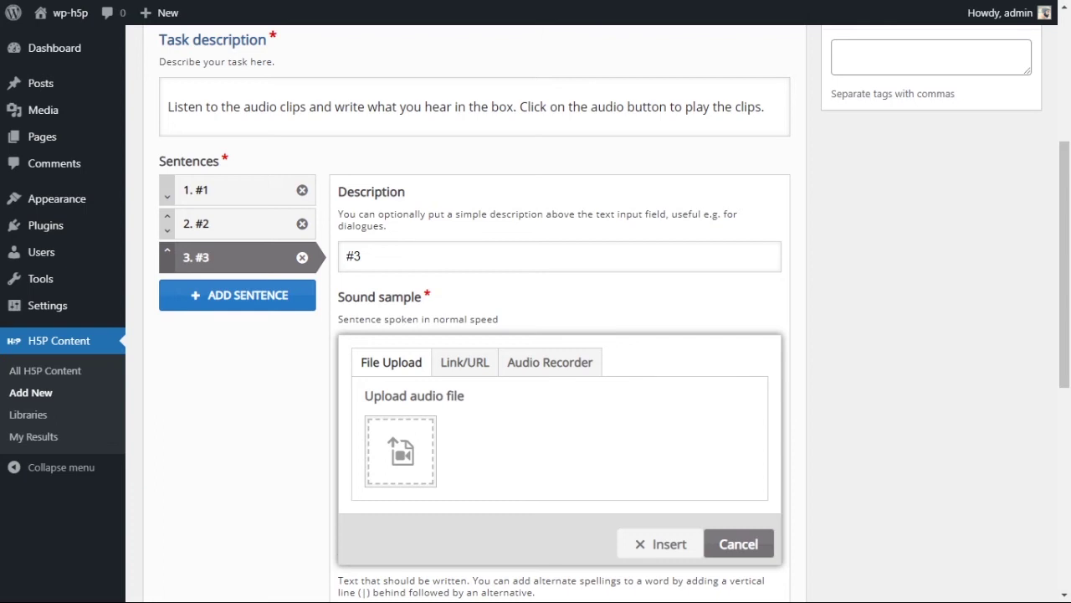
scroll(527, 383, down, 2)
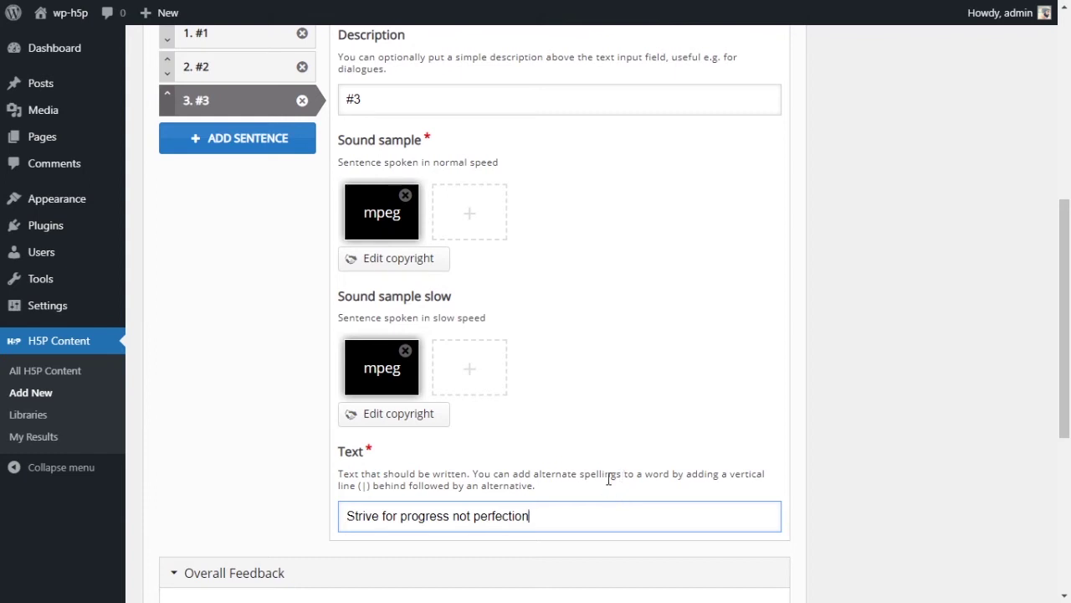
scroll(602, 469, up, 2)
scroll(602, 467, down, 4)
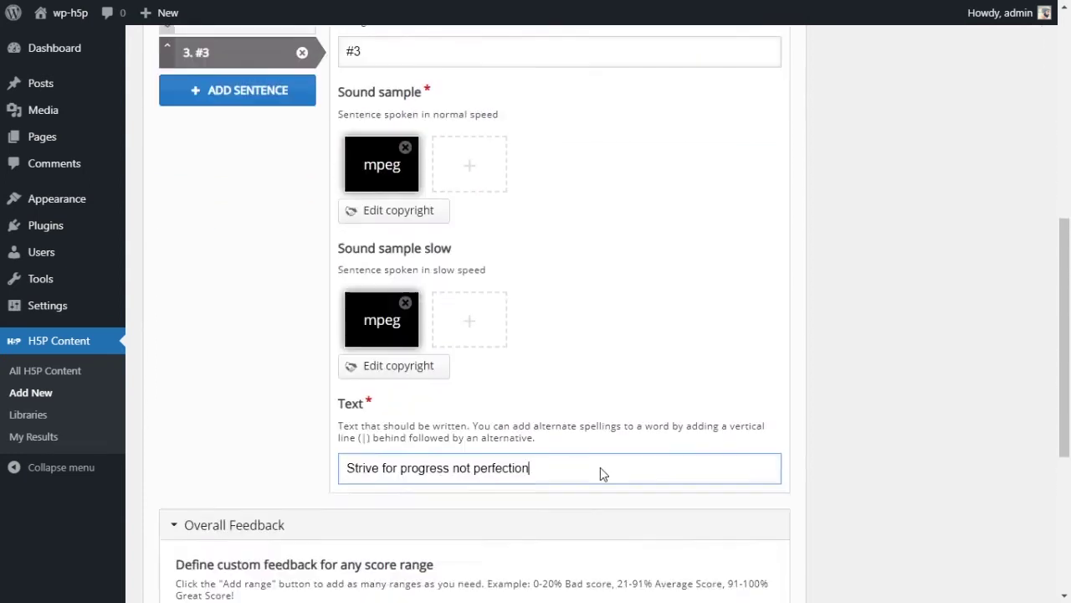
Review the descriptions, sound samples and texts of the three sentences one after another
click(268, 387)
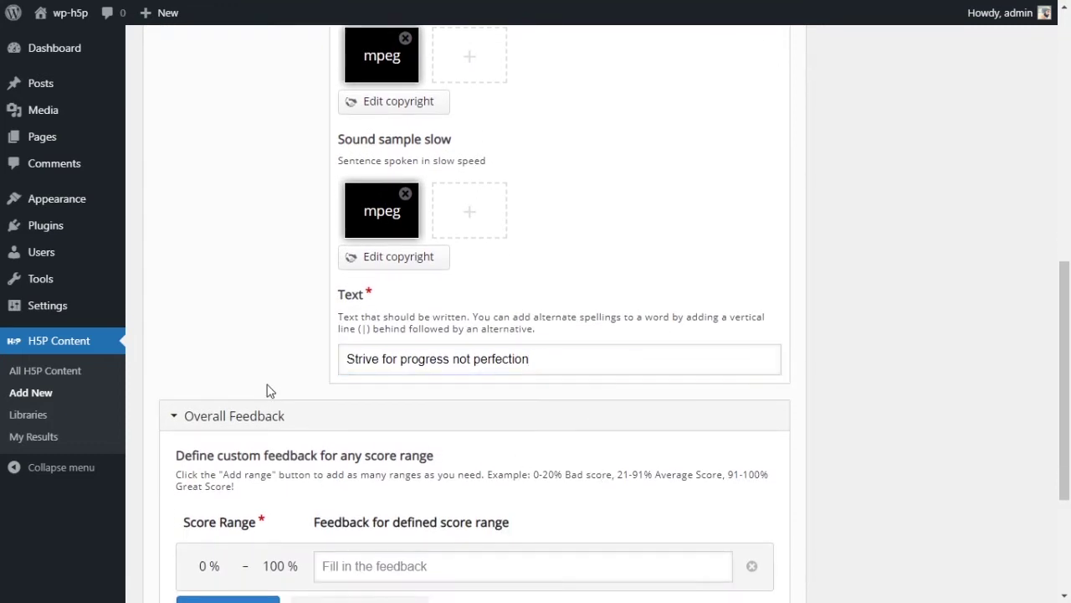
scroll(287, 363, up, 3)
click(228, 149)
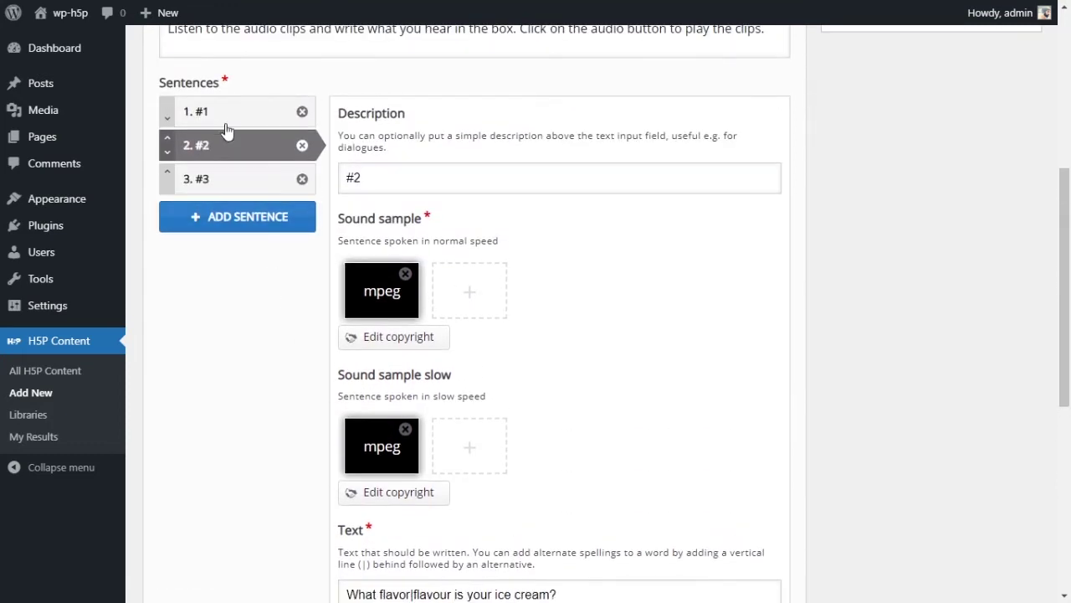
click(226, 123)
click(226, 144)
click(221, 177)
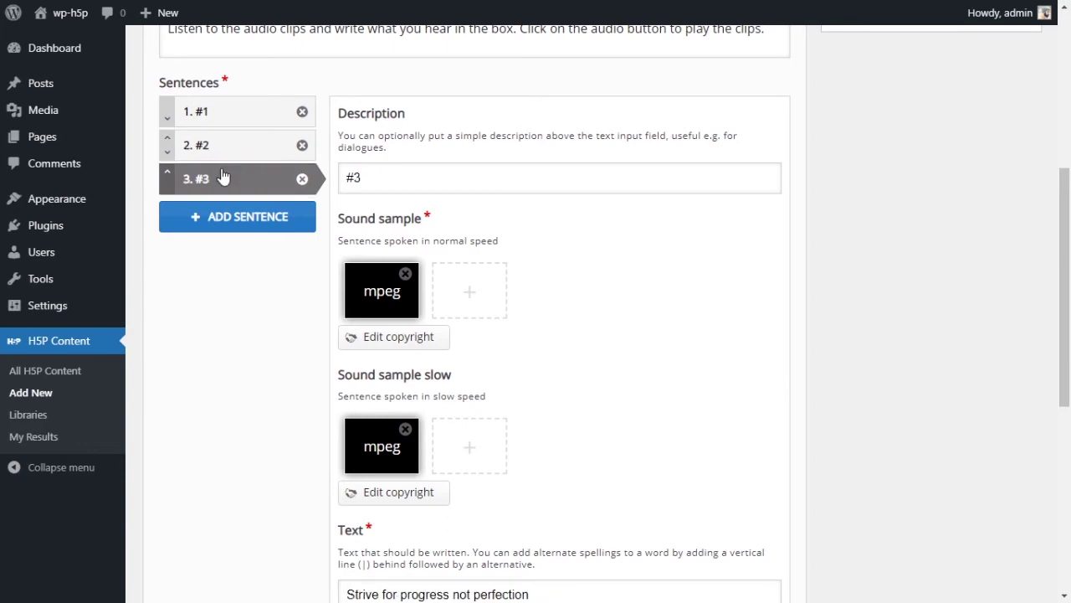
Add an overall feedback range so the scores split at 50 %, with feedback "F" for the lower range and "P" for the upper
scroll(510, 251, down, 3)
scroll(513, 252, down, 2)
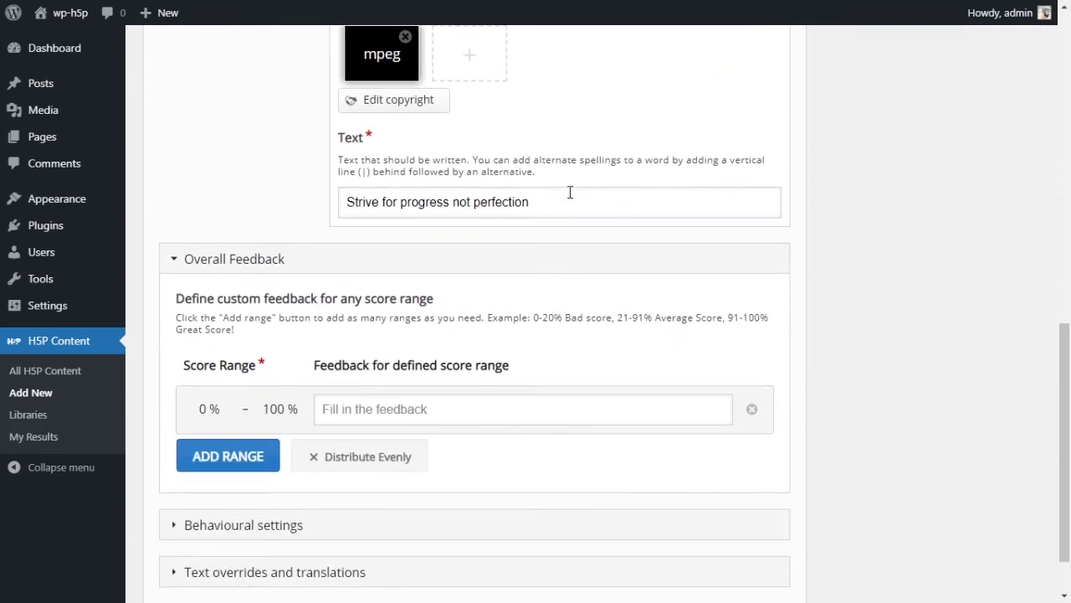
scroll(328, 303, down, 1)
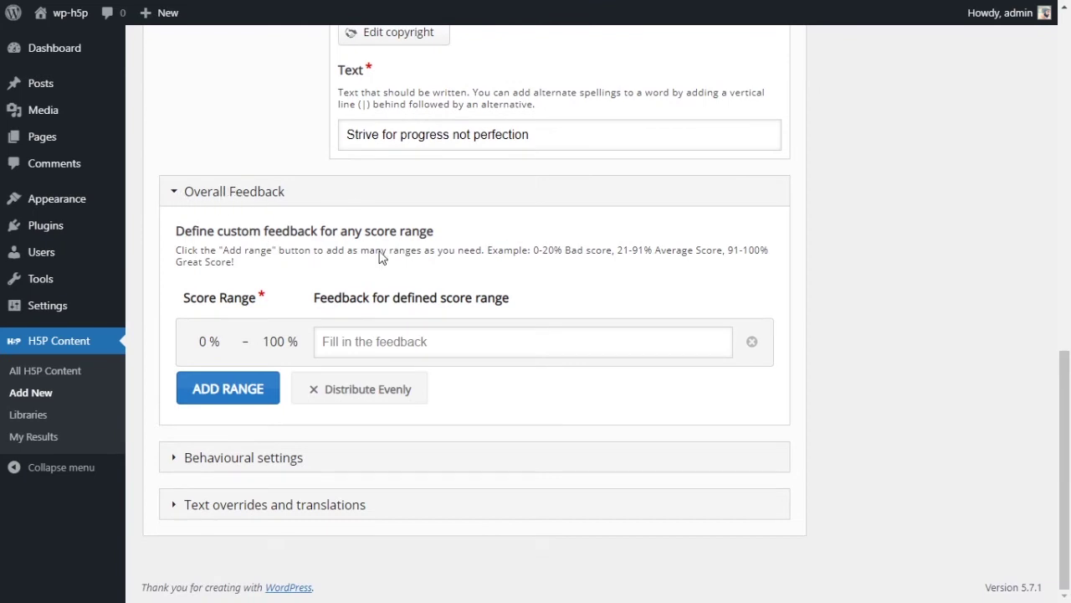
click(406, 349)
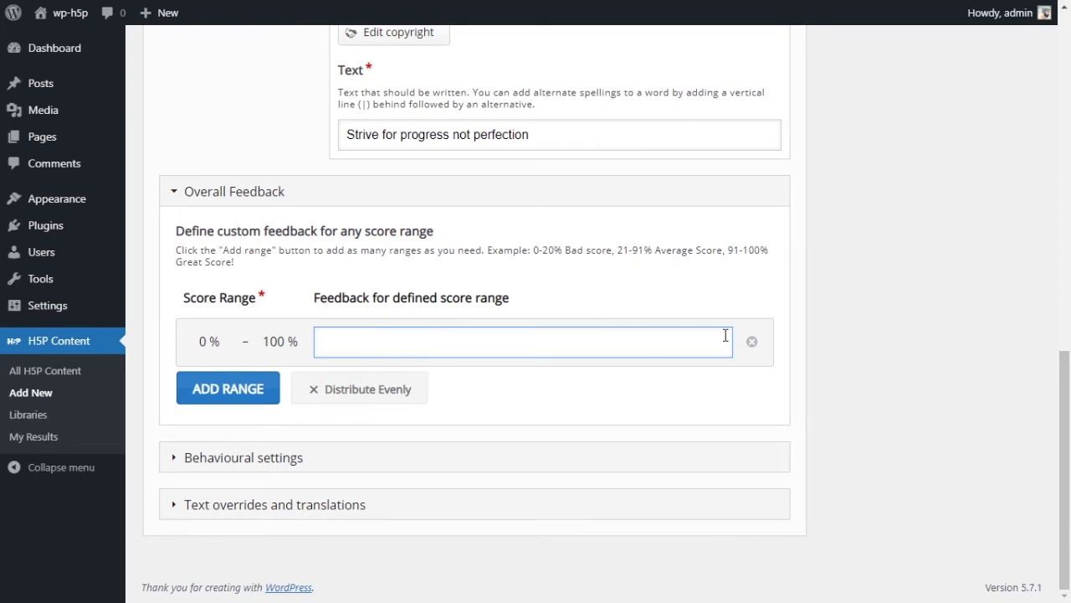
click(755, 343)
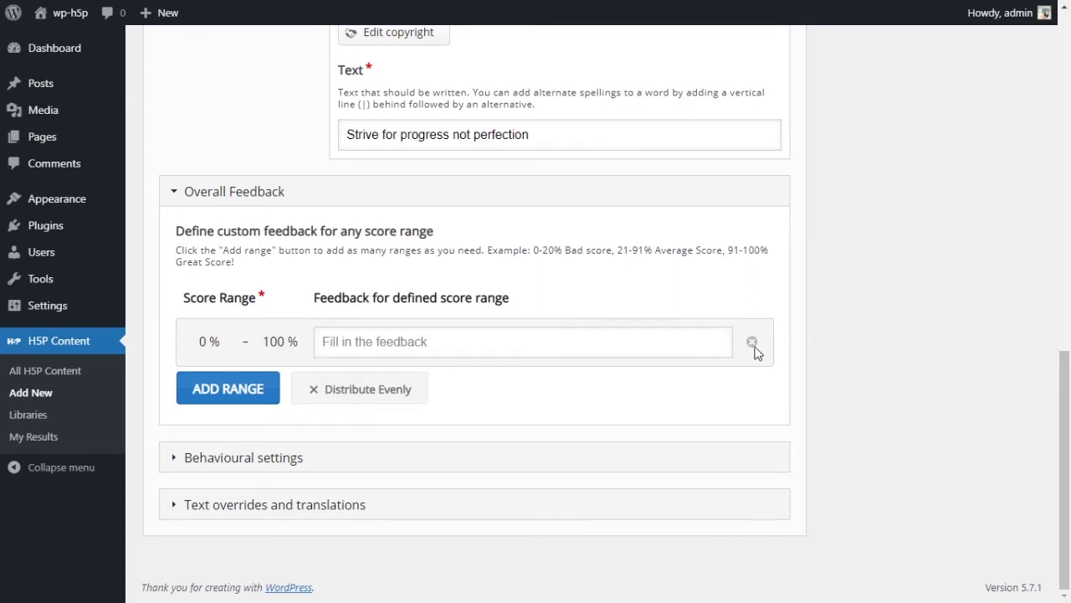
click(235, 388)
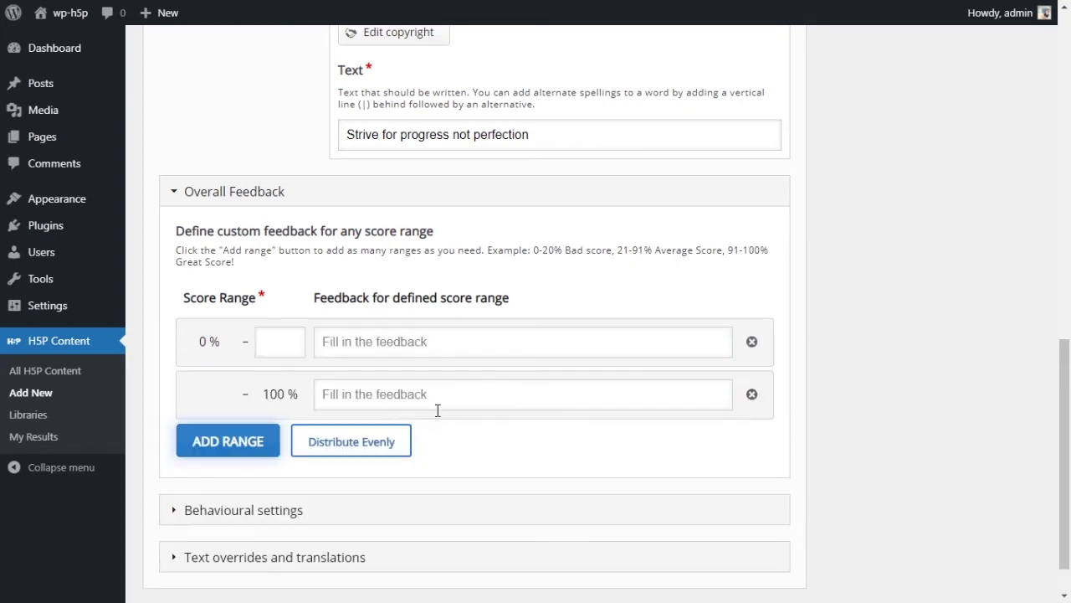
click(299, 341)
text(50)
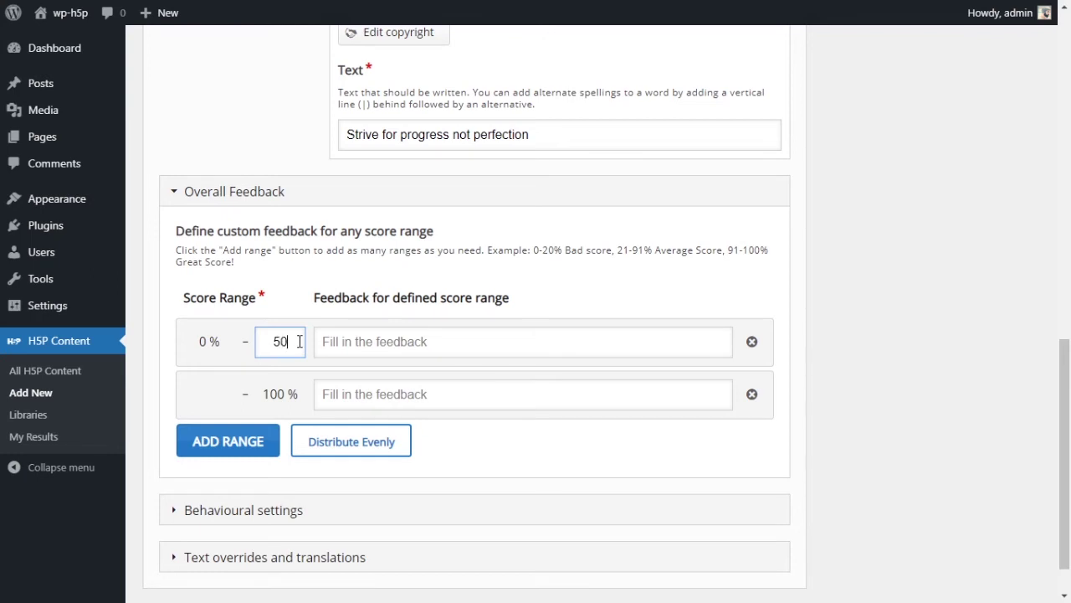
key(Tab)
text(F)
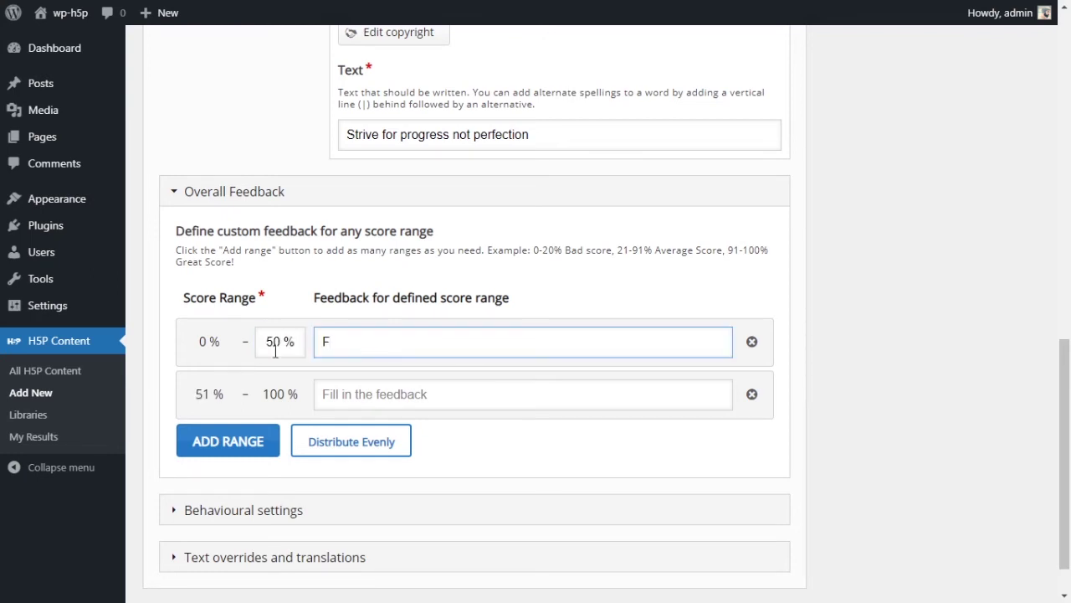
click(399, 396)
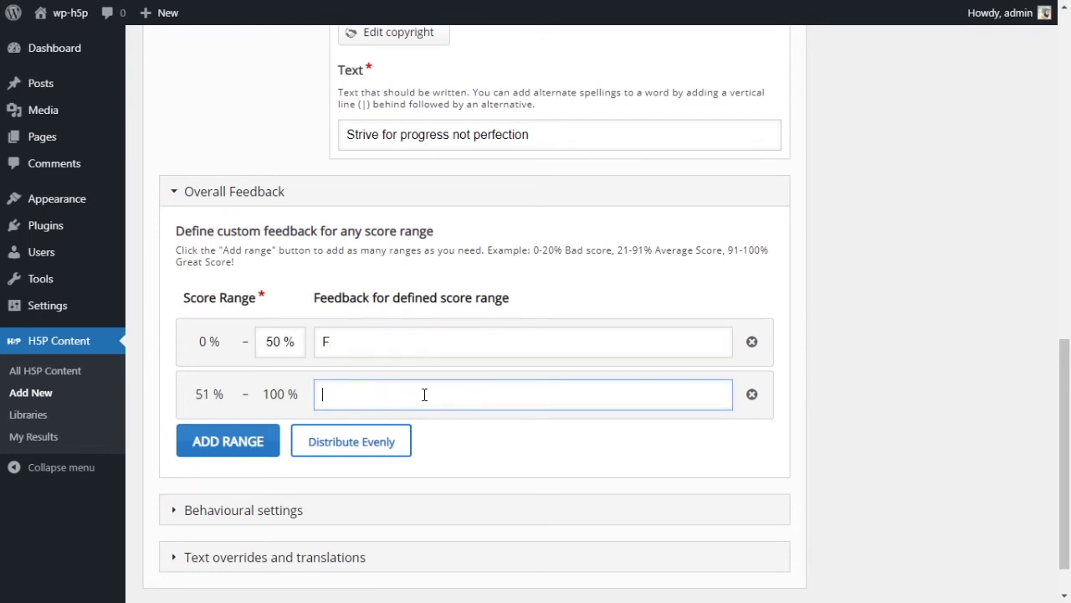
text(P)
click(493, 455)
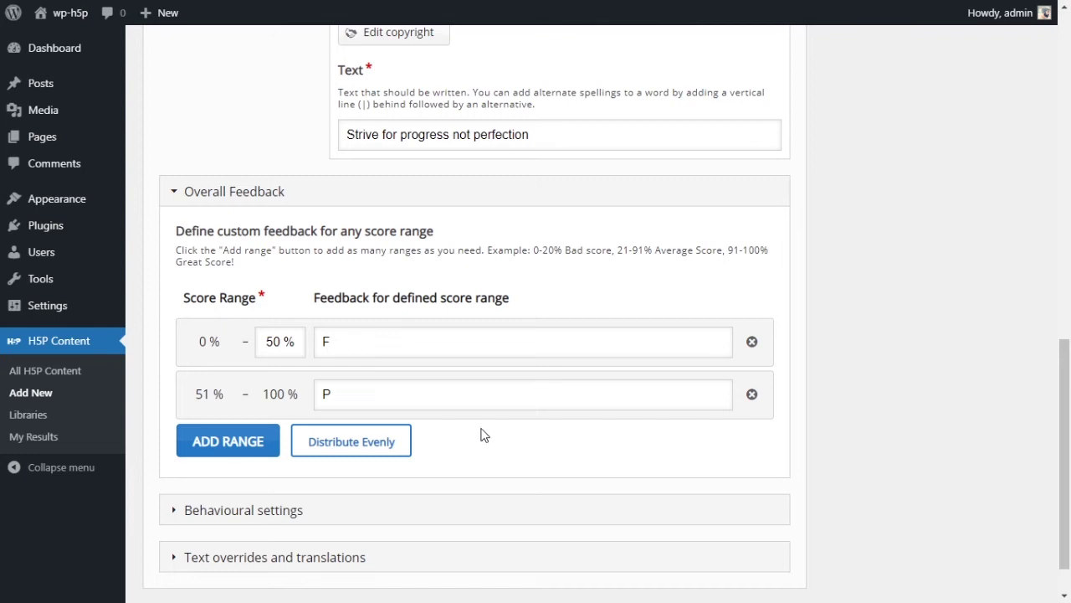
Distribute the overall feedback score ranges evenly and accept the change for all ranges
scroll(510, 425, down, 1)
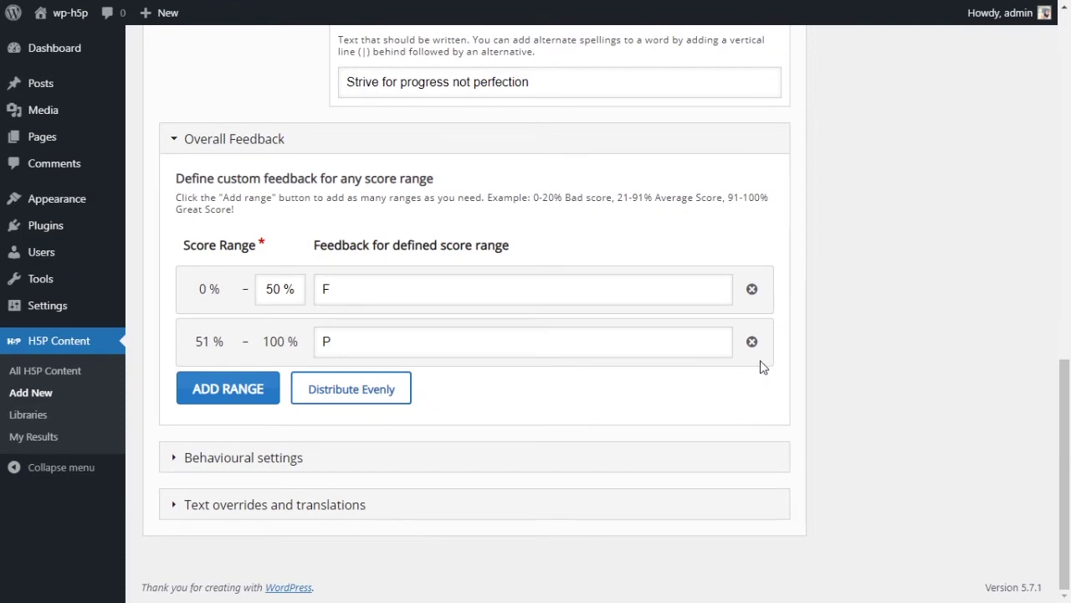
click(355, 398)
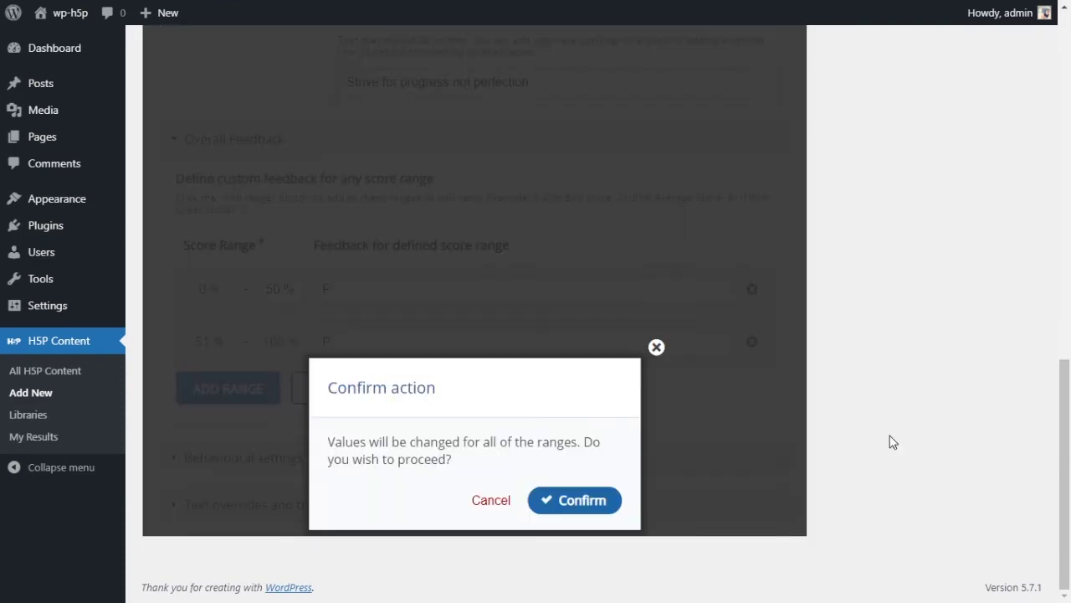
click(532, 506)
Remove the upper score range with feedback "P" and clear the feedback text of the remaining range
click(752, 342)
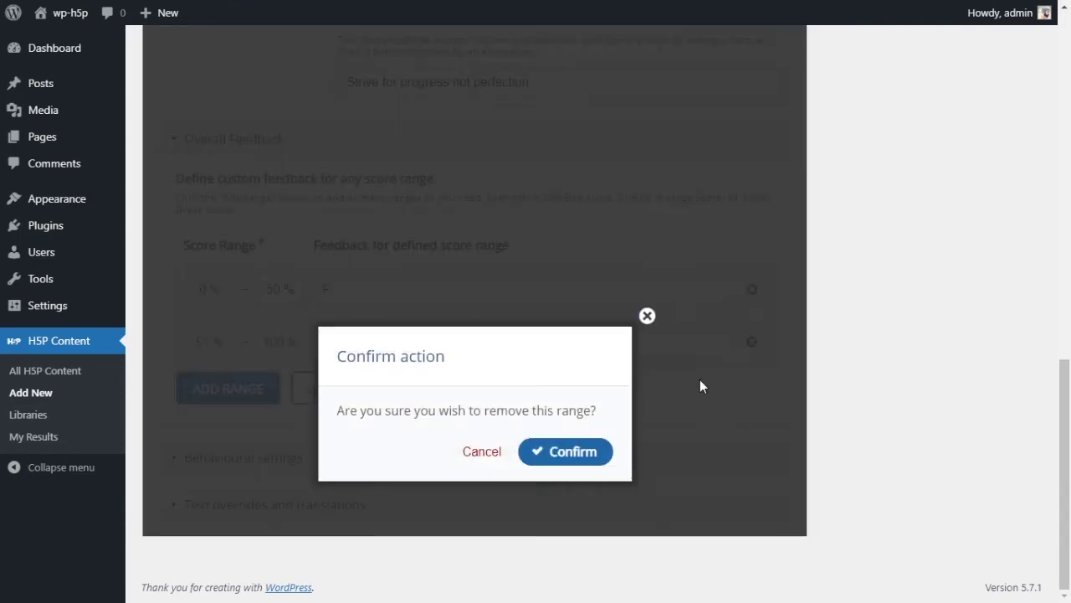
click(570, 452)
double_click(480, 342)
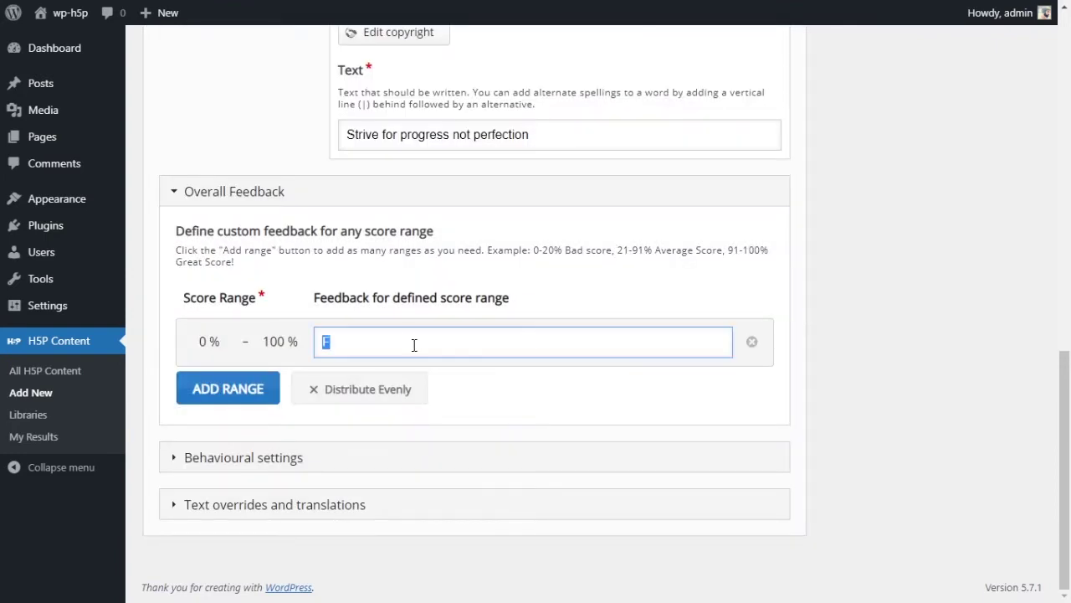
key(BackSpace)
click(502, 398)
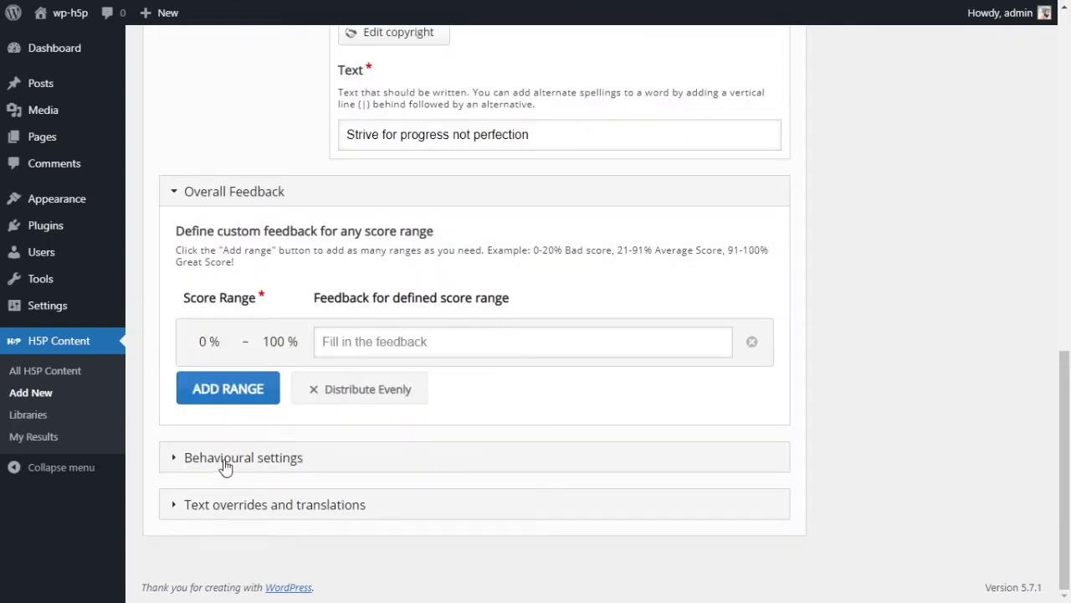
Set the maximum tries for listening to each sentence's samples to 3 in the behavioural settings
click(199, 460)
scroll(349, 409, down, 3)
click(198, 314)
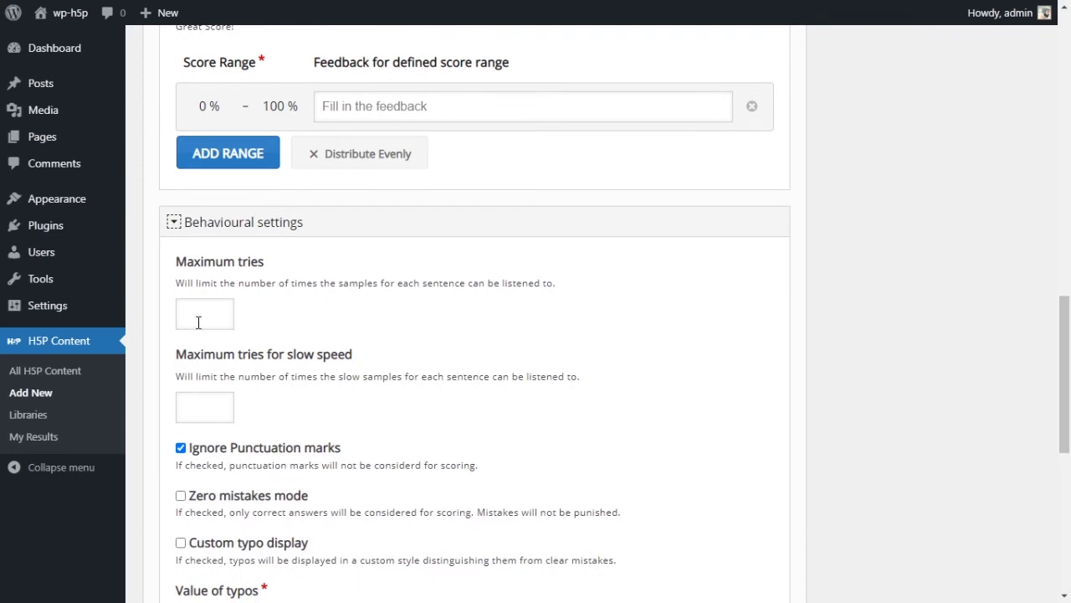
scroll(373, 328, down, 1)
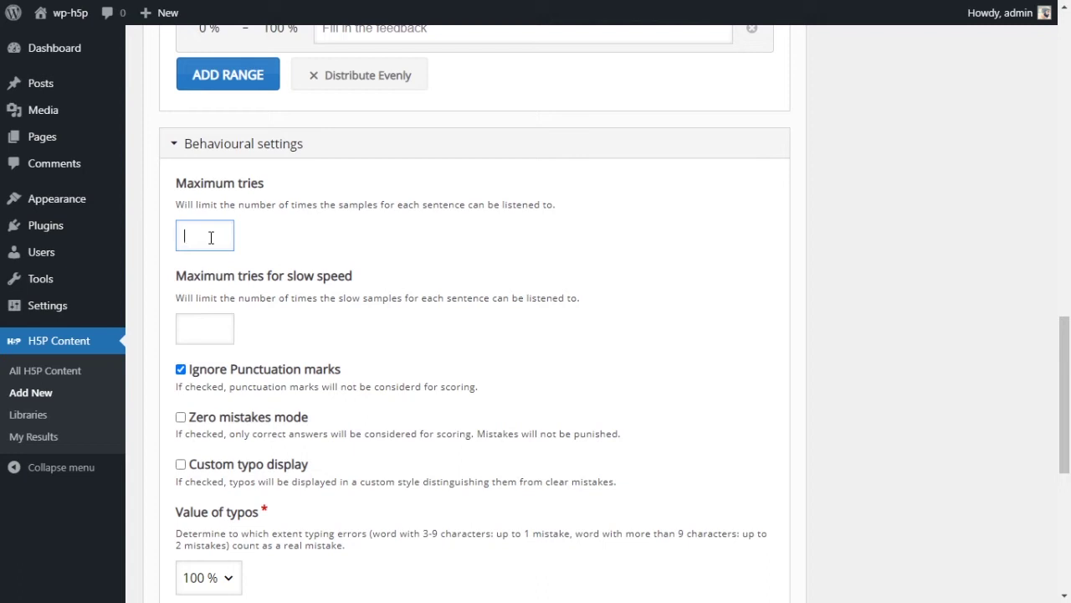
text(3)
drag(200, 237, 183, 240)
text(2)
drag(194, 276, 358, 277)
click(358, 277)
double_click(205, 238)
text(3)
Set the maximum tries for slow speed to 1
click(221, 333)
text(1)
scroll(357, 332, down, 2)
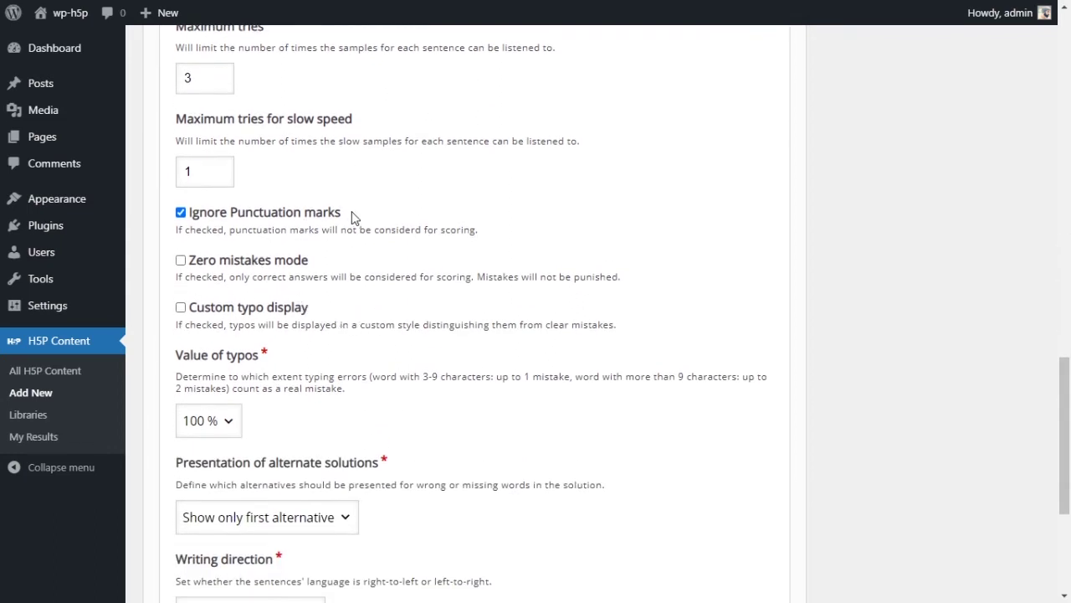
Enable the custom typo display so typos are styled differently from clear mistakes
drag(351, 216, 199, 216)
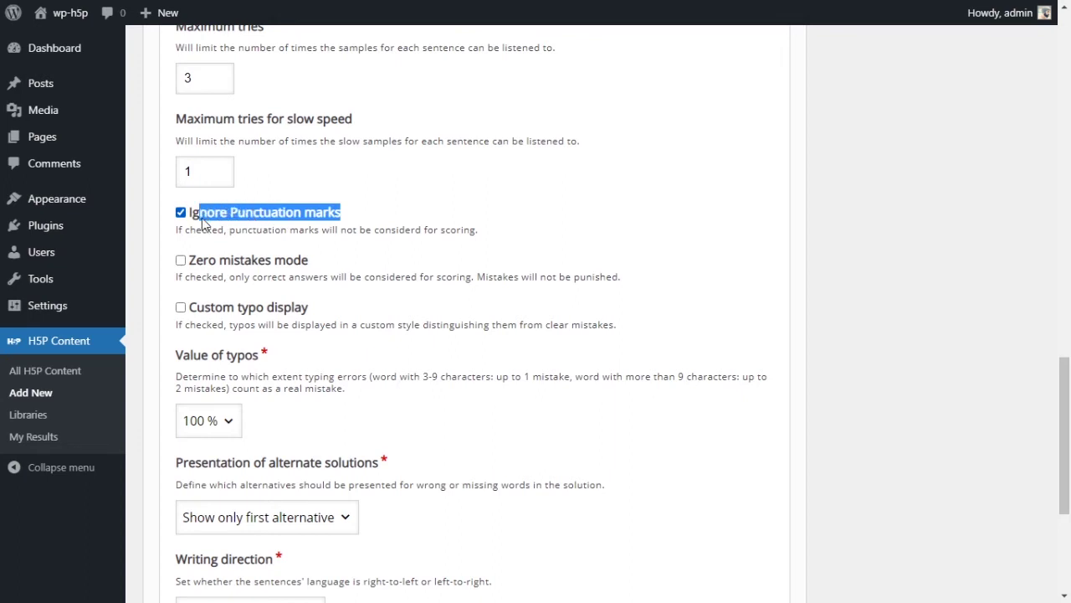
click(310, 228)
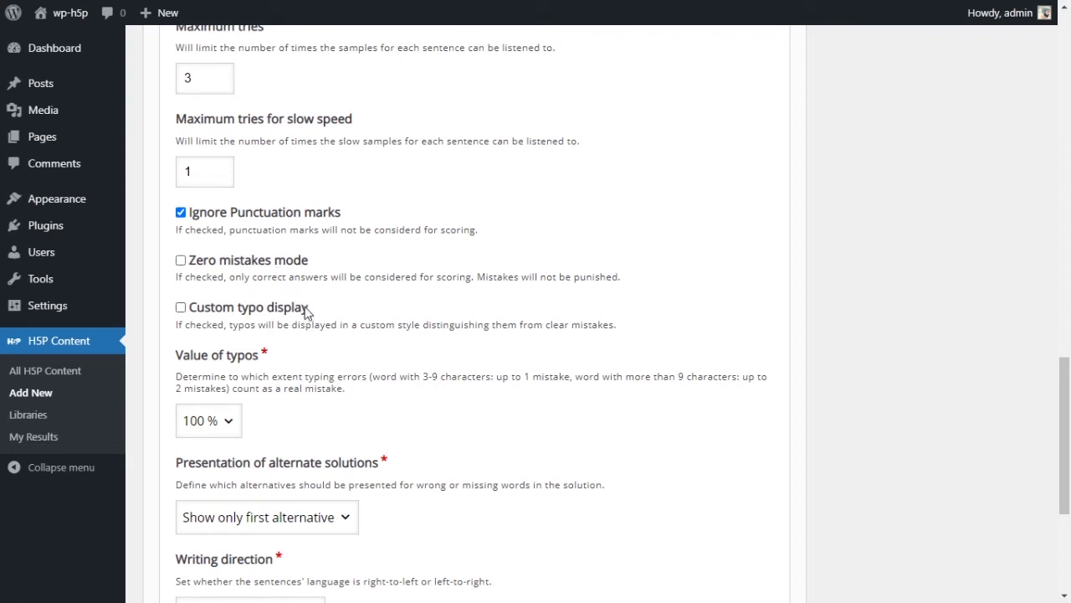
click(287, 261)
click(273, 259)
click(281, 308)
drag(211, 328, 547, 322)
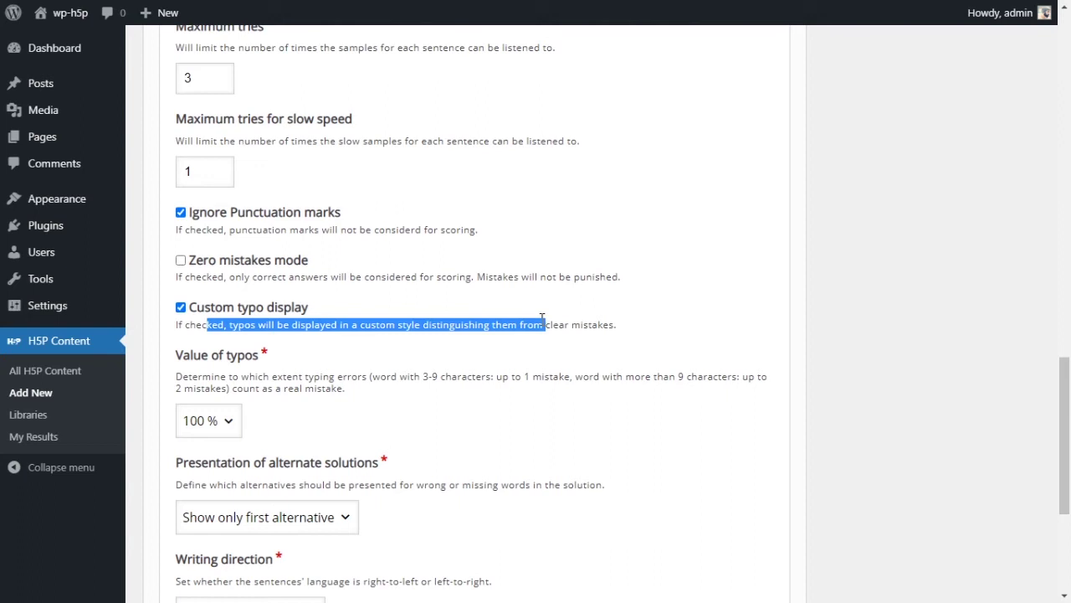
Enable zero mistakes mode so only correct answers count for scoring
click(248, 275)
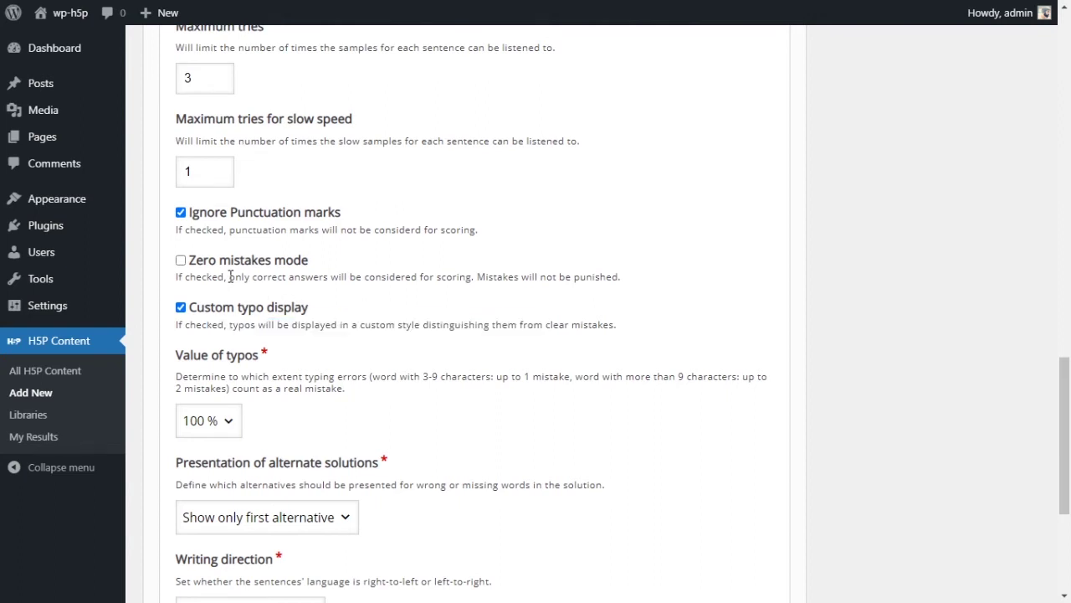
click(291, 264)
drag(177, 277, 556, 277)
click(555, 277)
Set the value of typos to 50 % in the behavioural settings
drag(177, 375, 377, 402)
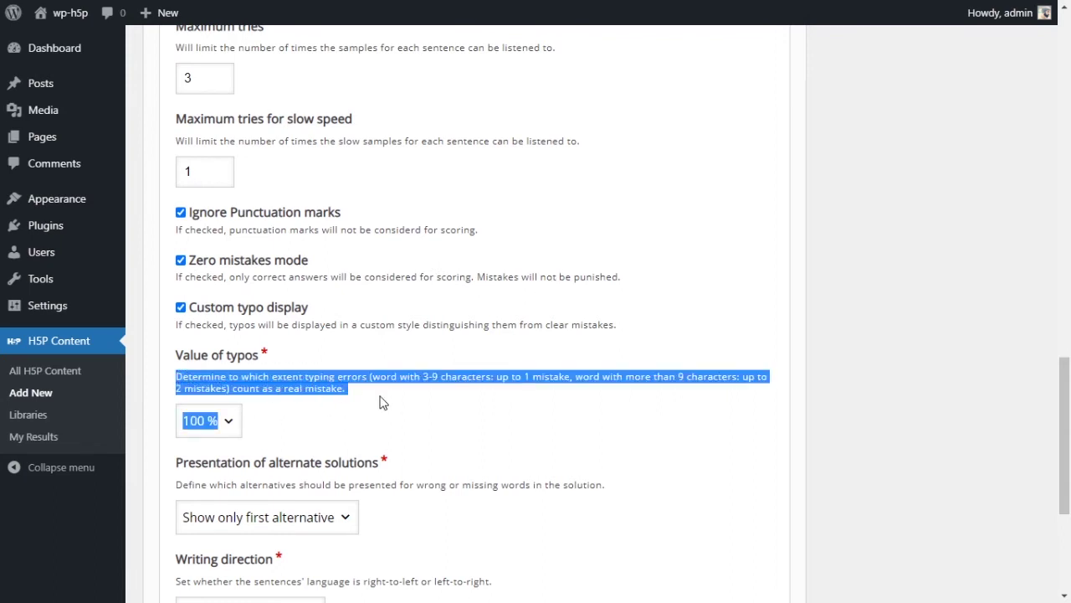
click(360, 400)
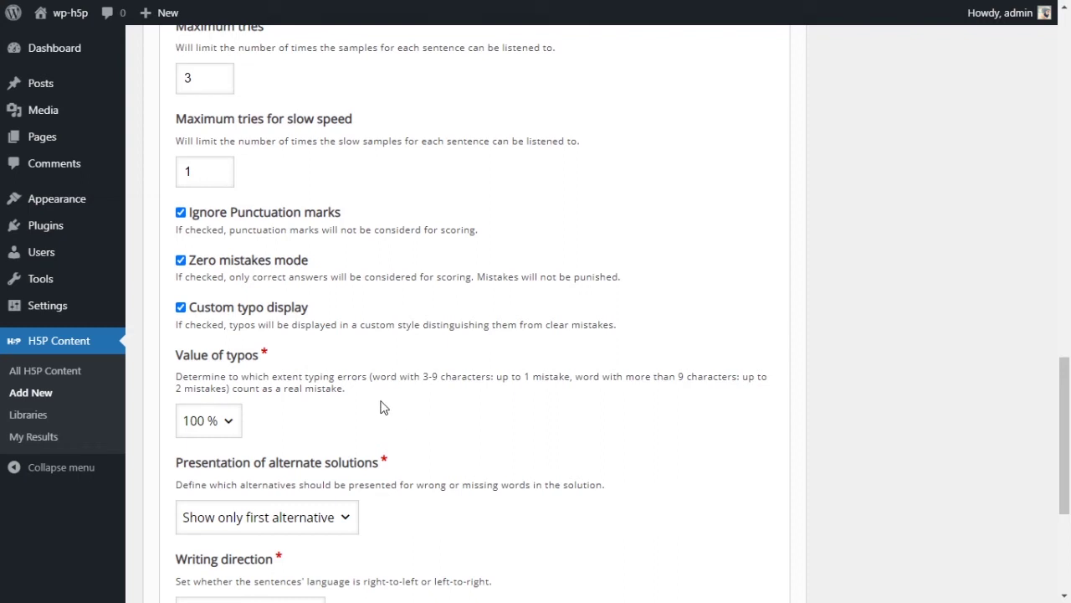
click(233, 423)
click(219, 473)
Set the presentation of alternate solutions to "Show all alternatives"
scroll(393, 405, down, 1)
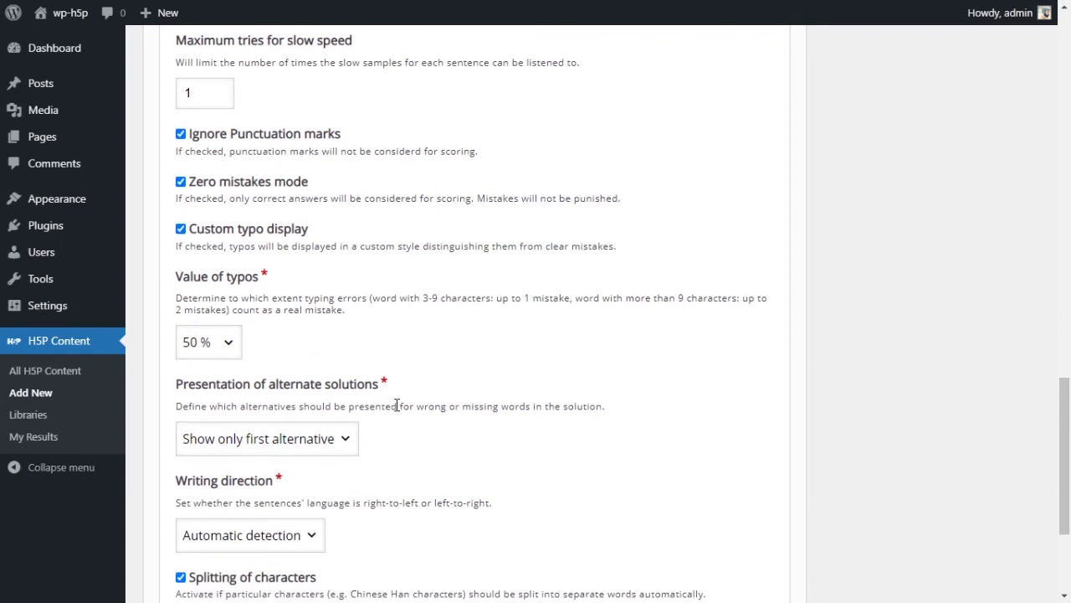
scroll(398, 406, down, 1)
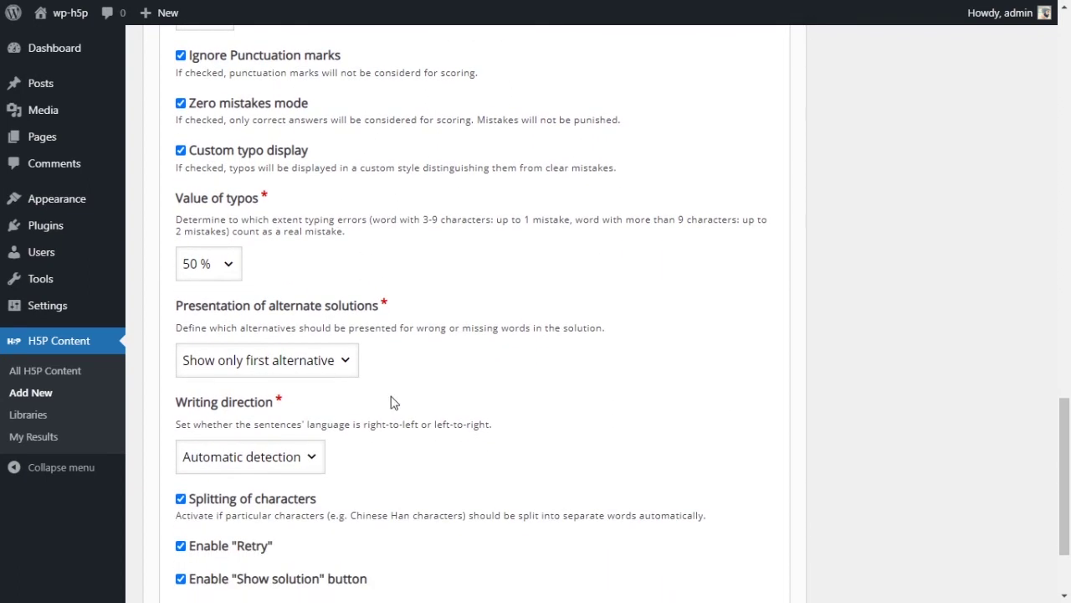
click(331, 409)
click(440, 389)
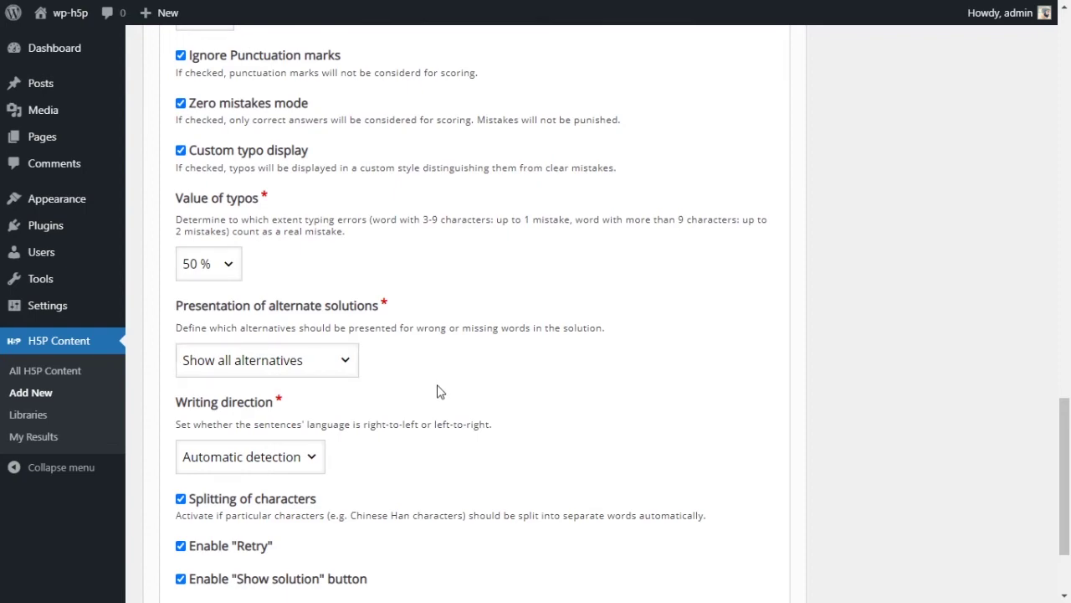
scroll(560, 356, up, 5)
scroll(561, 356, down, 5)
Examine the available writing direction options and the description of the splitting of characters setting
click(319, 459)
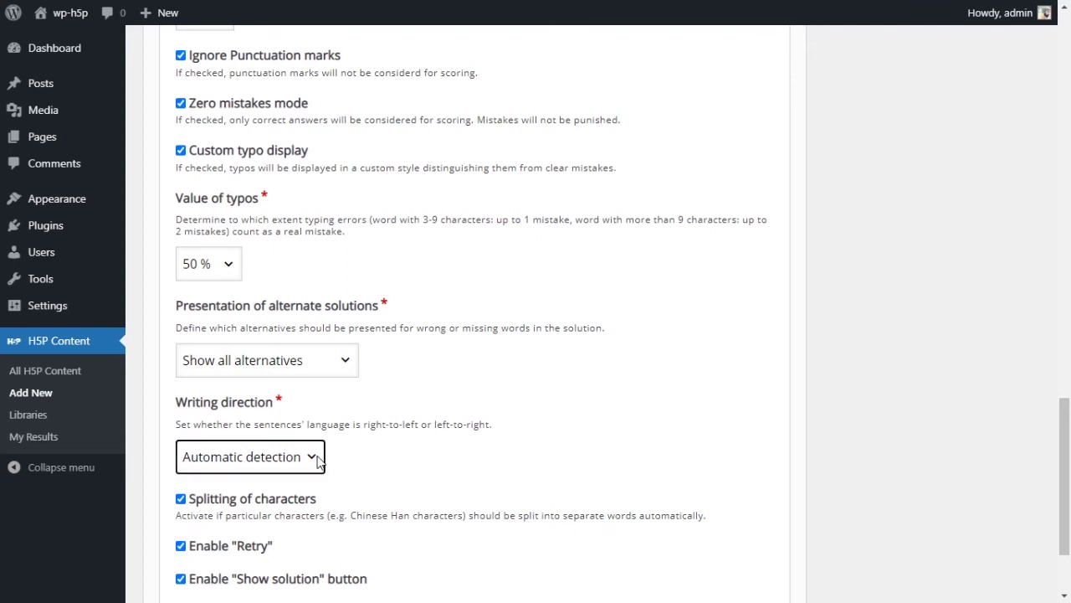
click(404, 439)
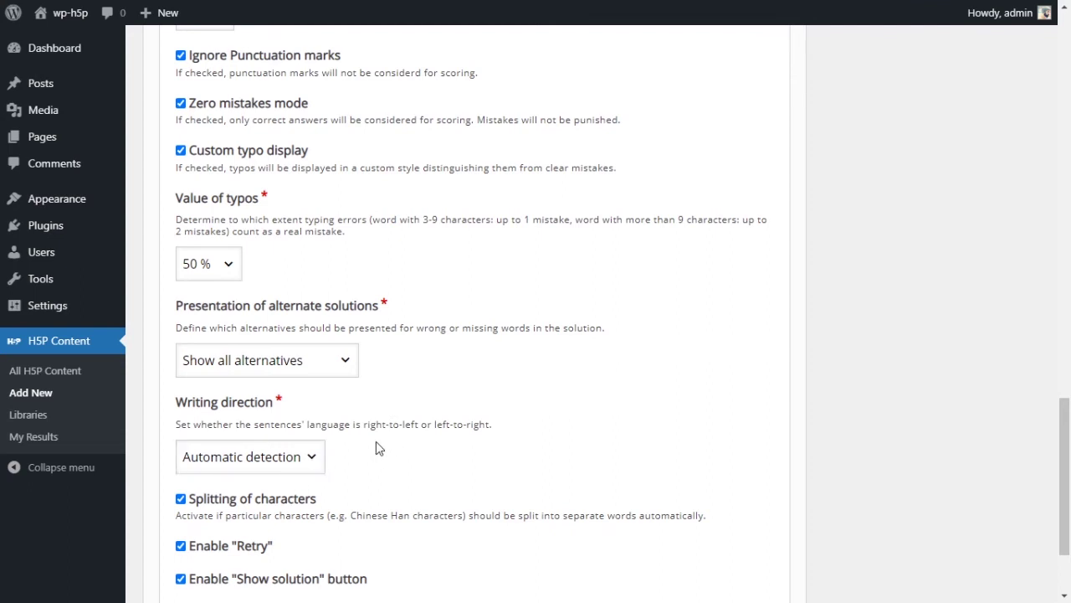
scroll(476, 437, down, 3)
click(287, 337)
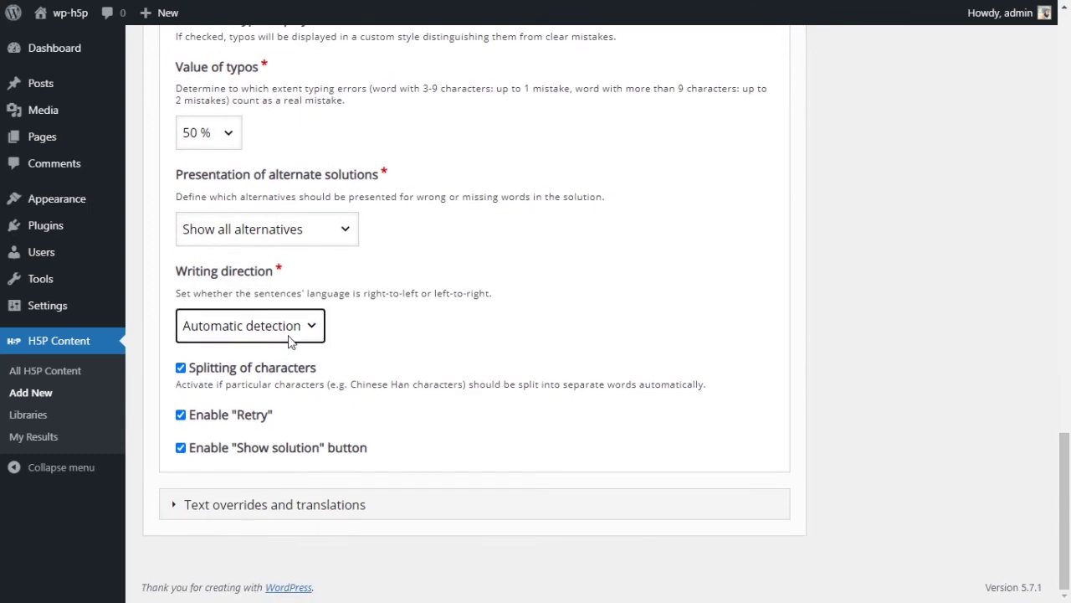
click(437, 341)
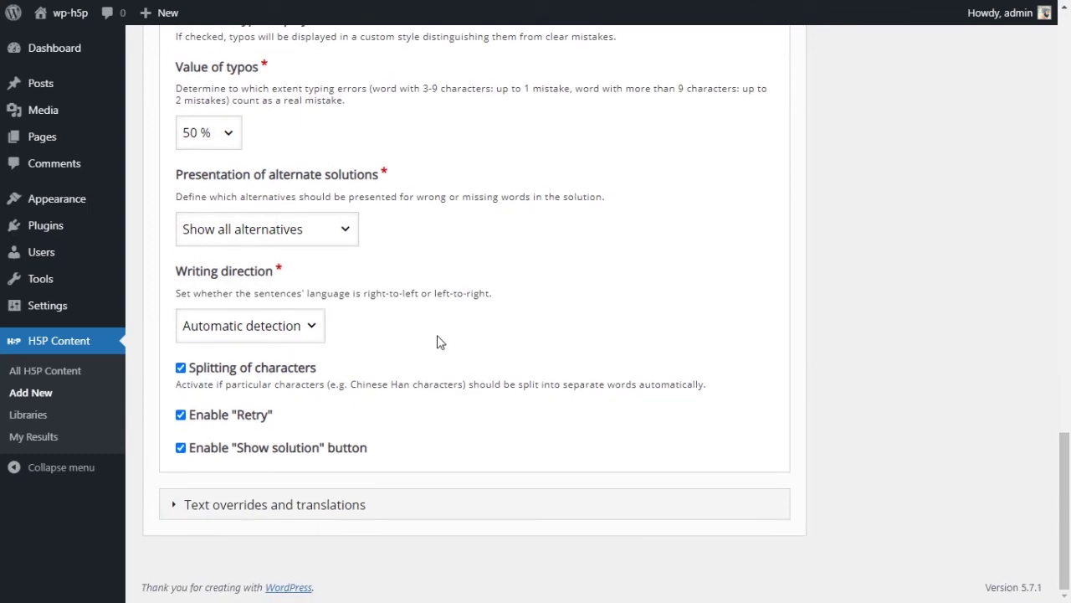
click(299, 341)
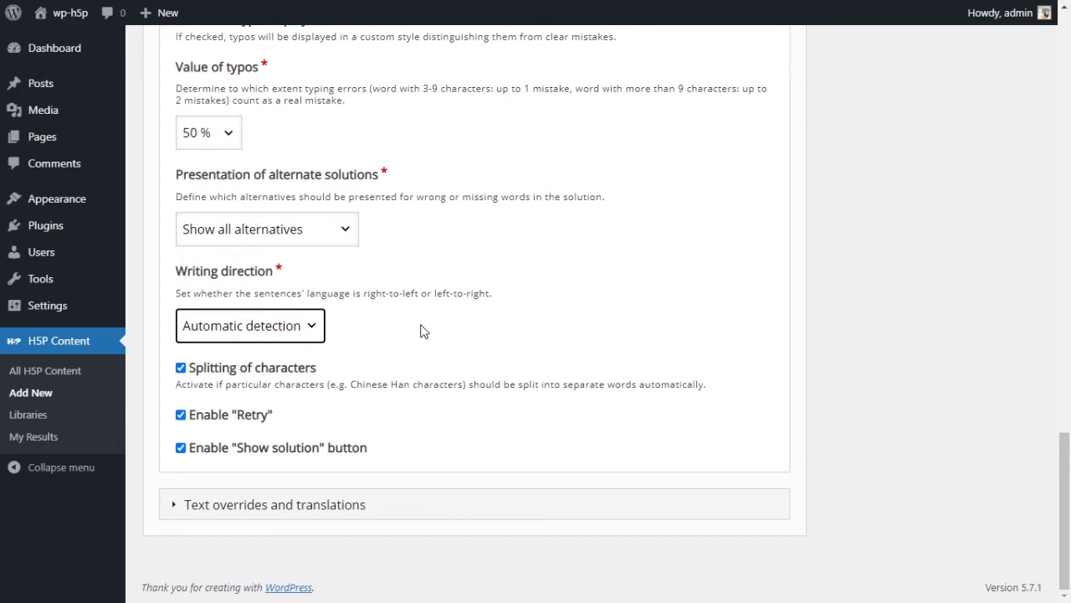
click(416, 356)
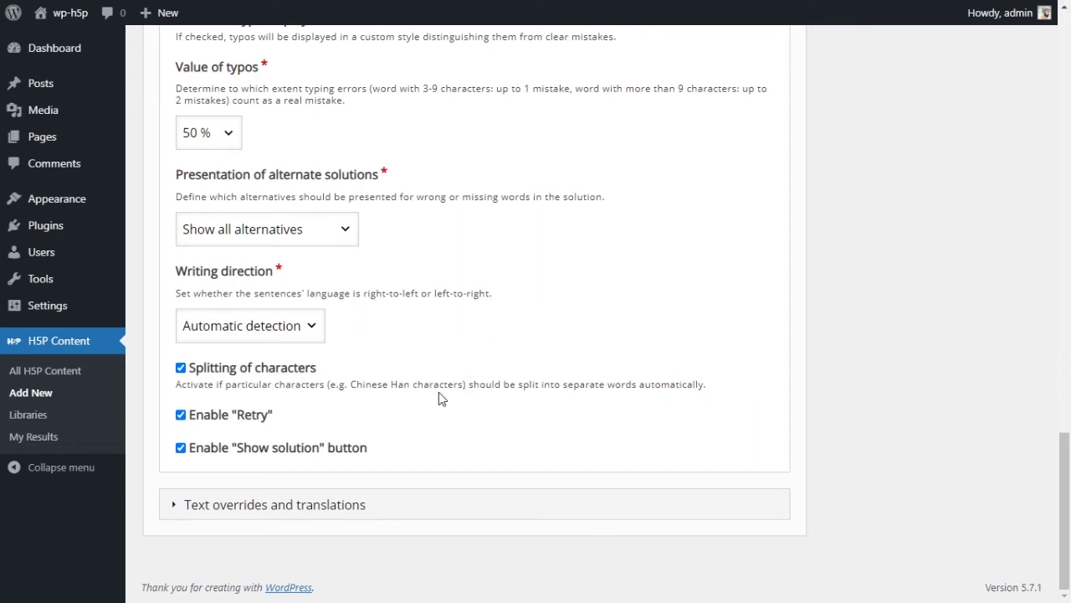
drag(364, 385, 465, 382)
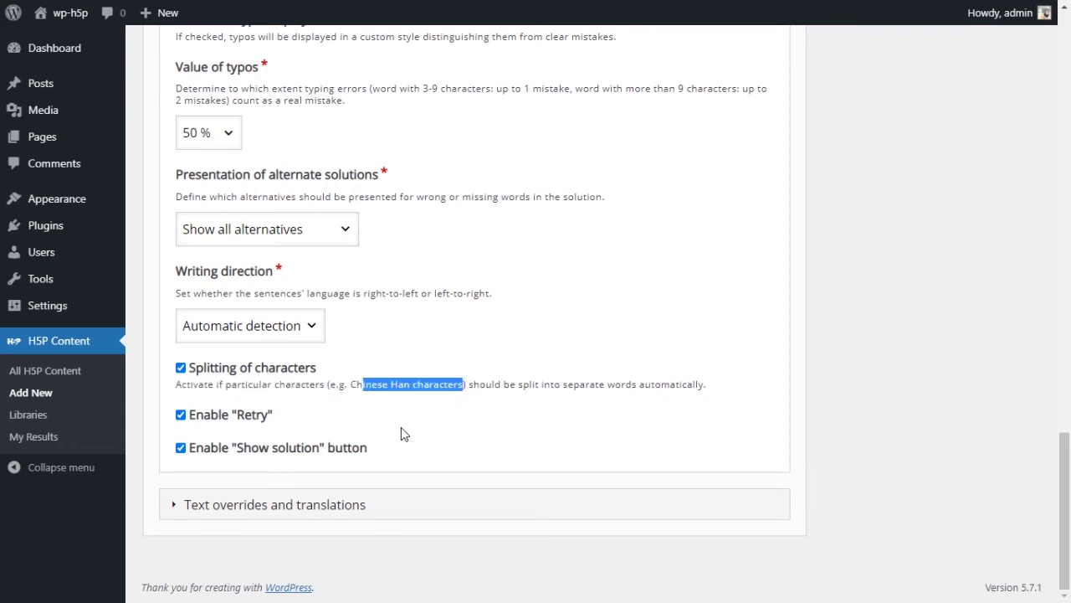
Look through the text overrides and translations for Dictation and the language choices, then collapse the section
click(310, 504)
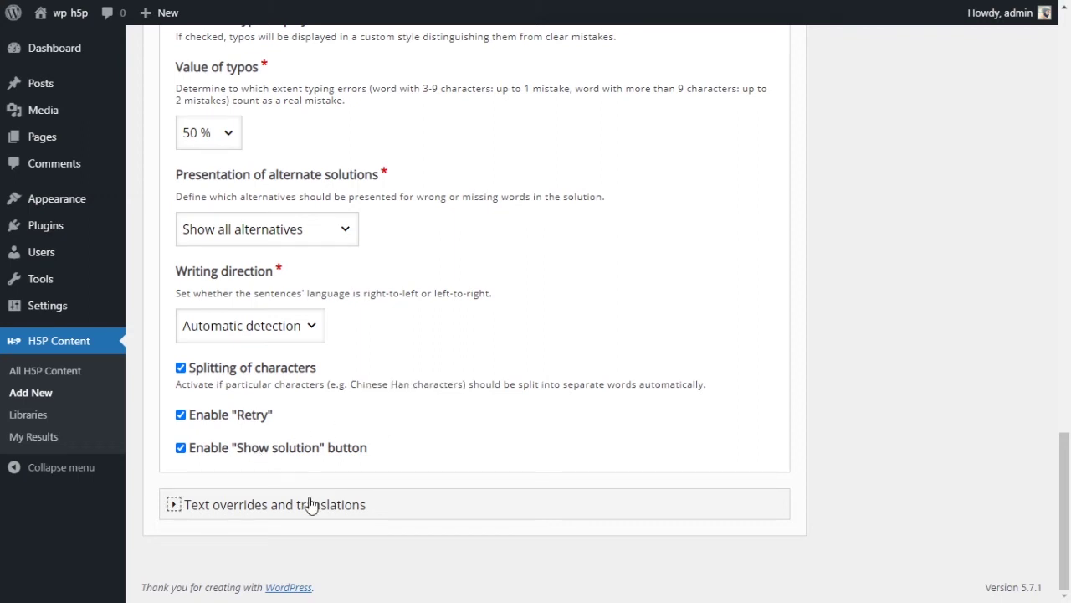
scroll(557, 442, down, 1)
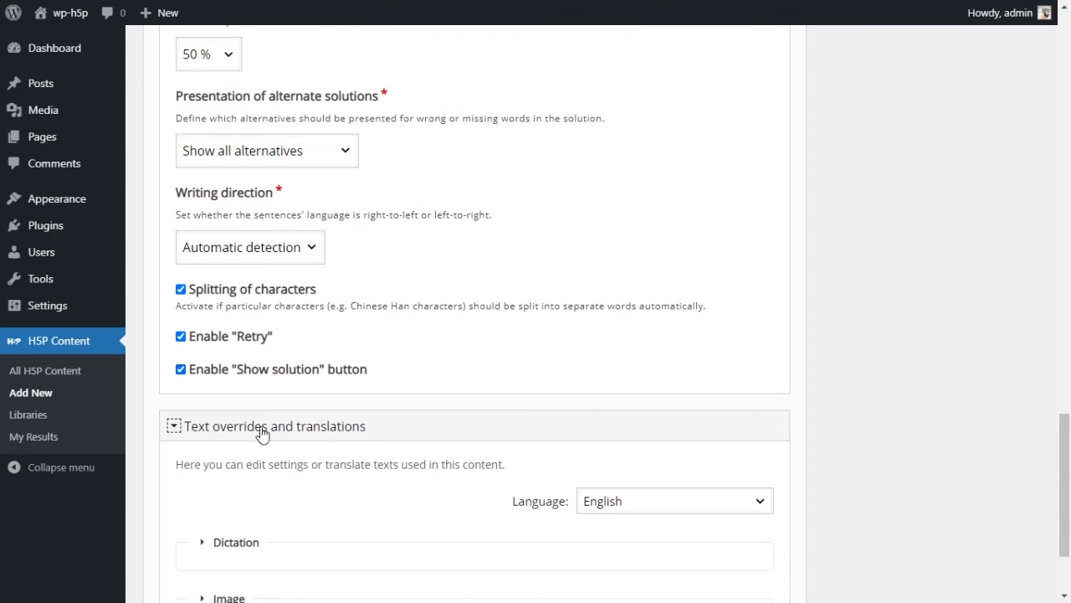
scroll(414, 412, down, 2)
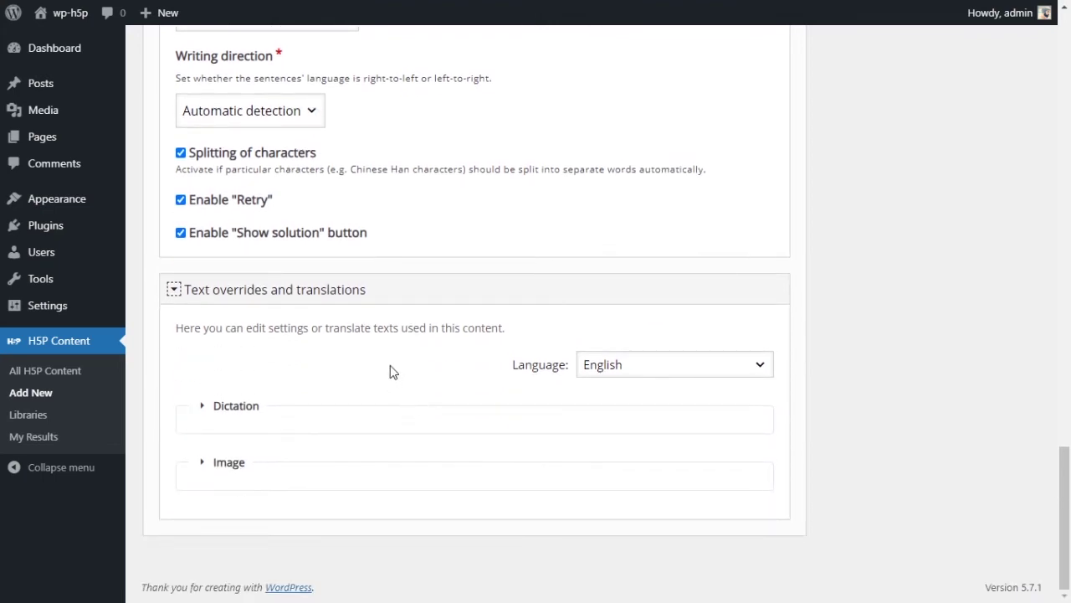
click(209, 415)
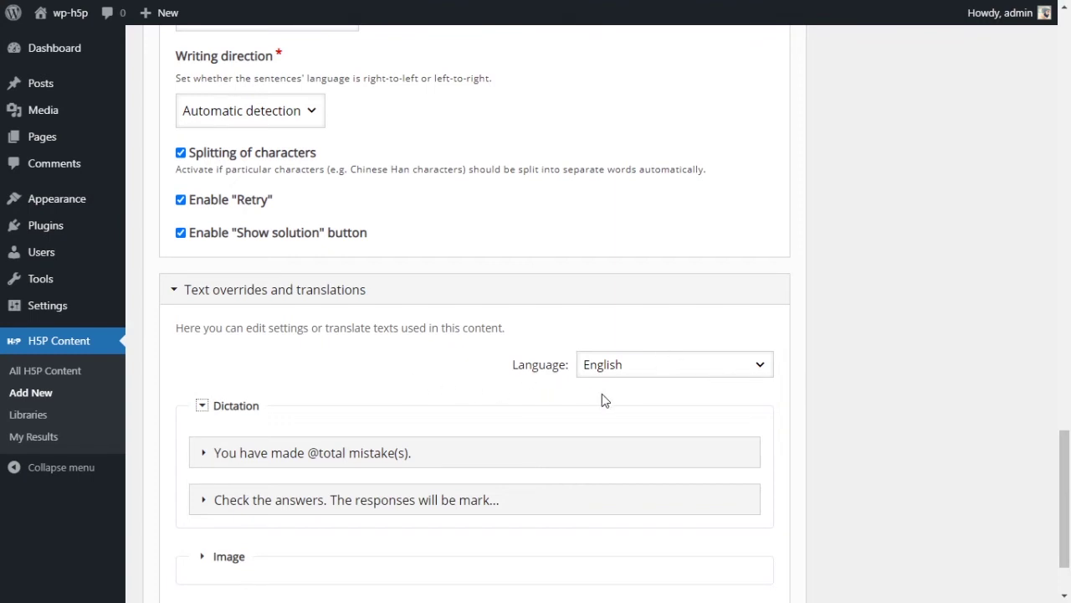
click(708, 368)
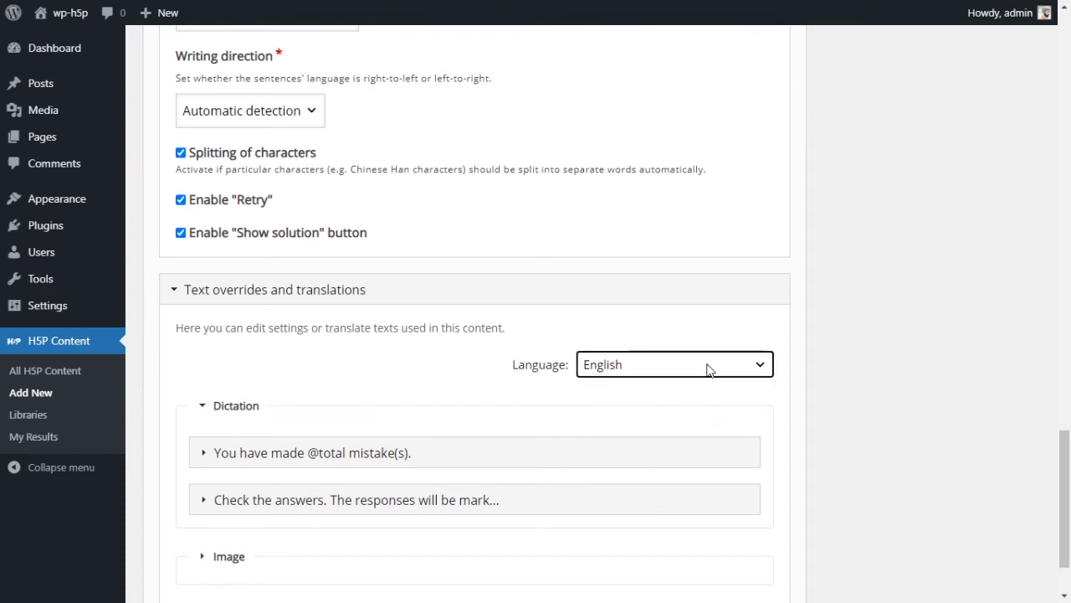
click(898, 392)
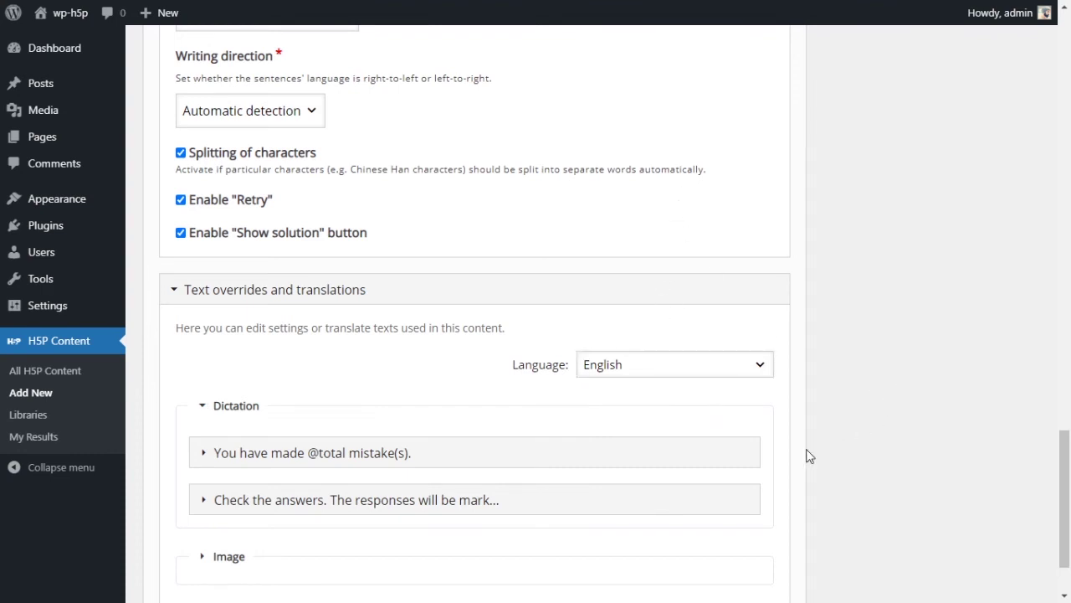
click(174, 291)
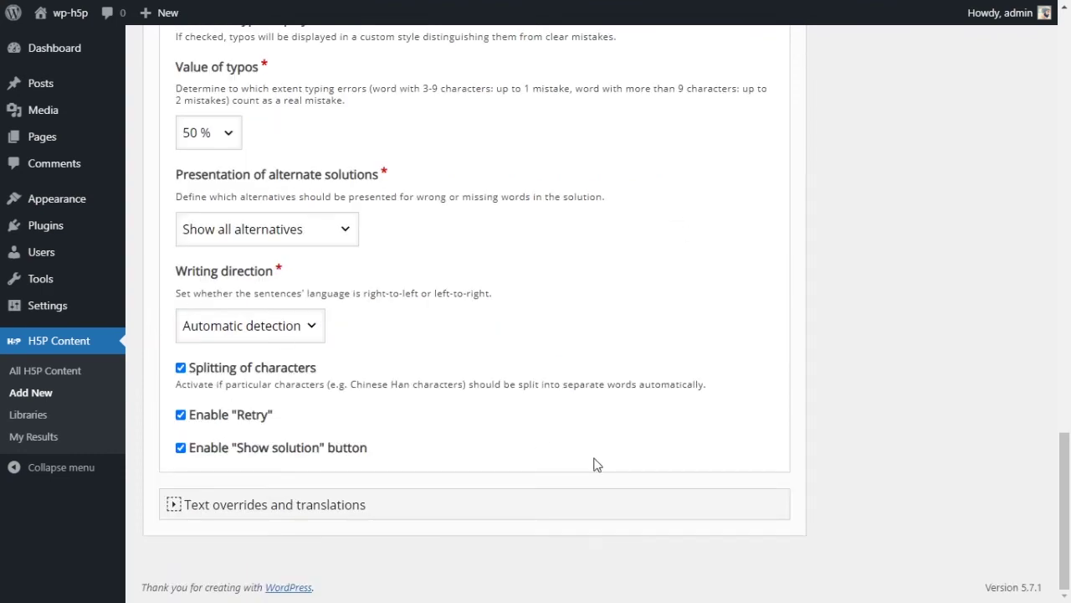
Turn off the toolbar displayed below the content and create the Dictation activity
scroll(603, 467, up, 5)
scroll(606, 468, up, 6)
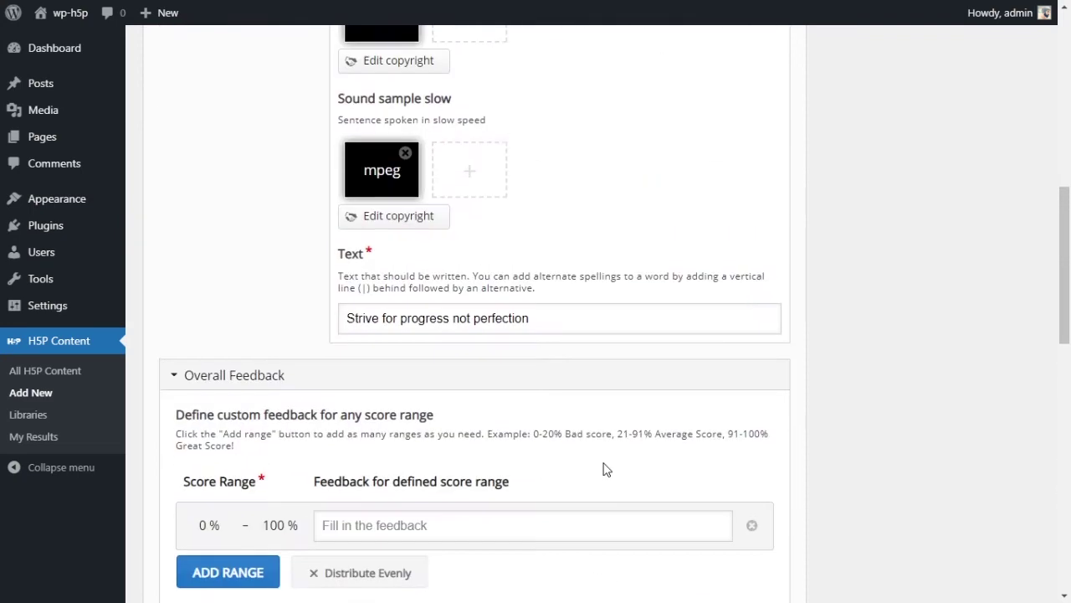
scroll(606, 469, down, 6)
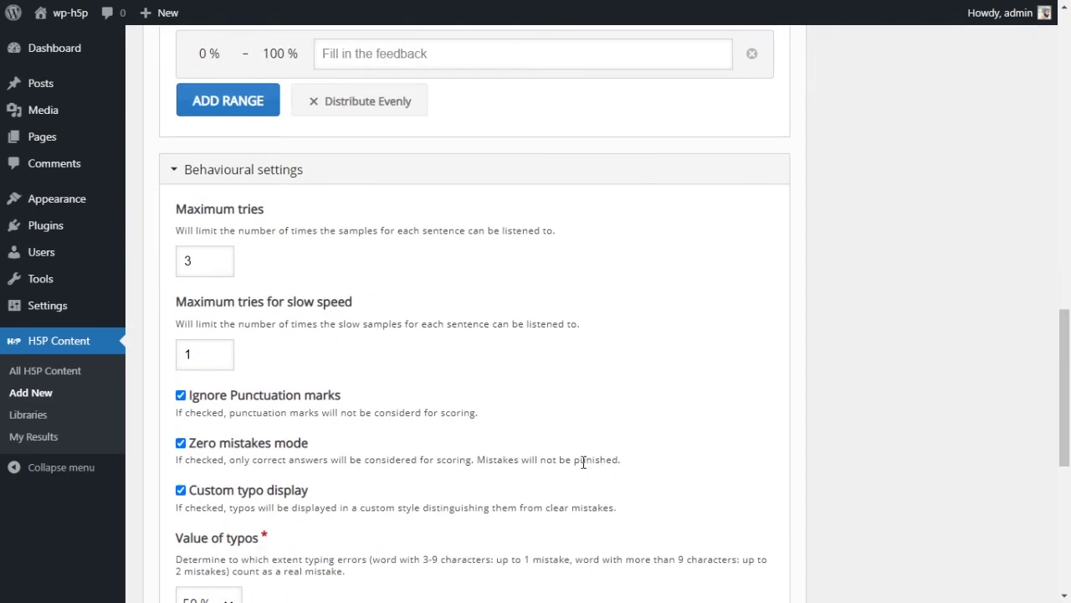
scroll(586, 462, up, 10)
scroll(907, 375, up, 5)
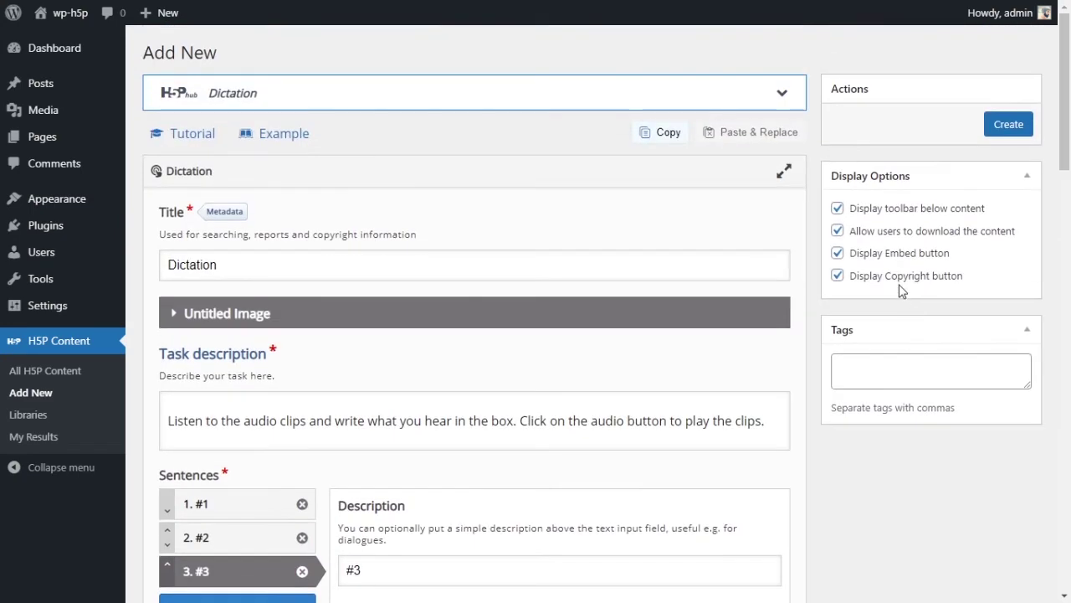
click(838, 210)
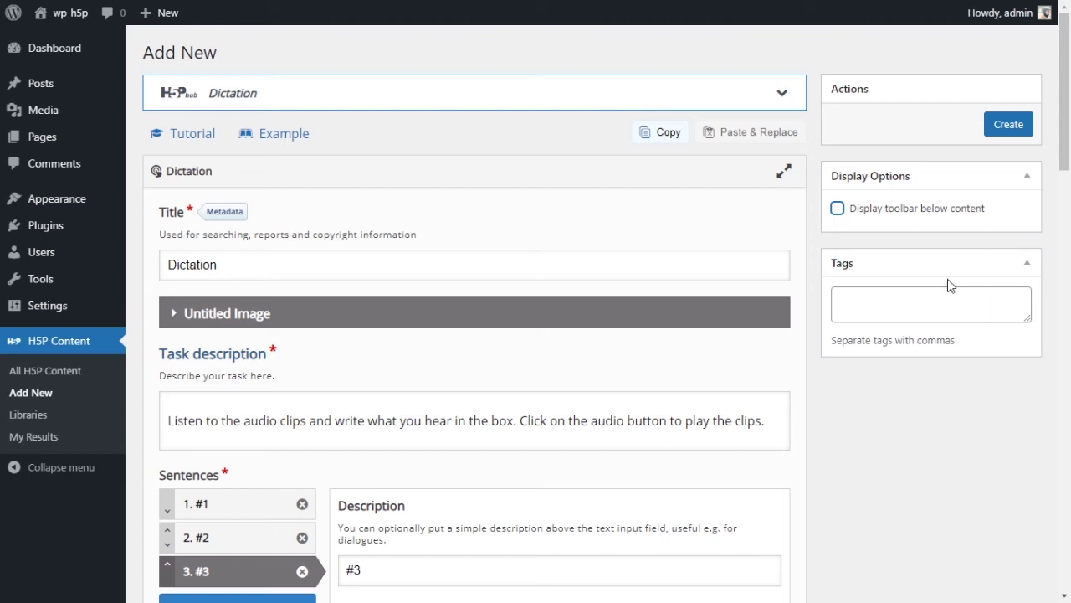
click(997, 134)
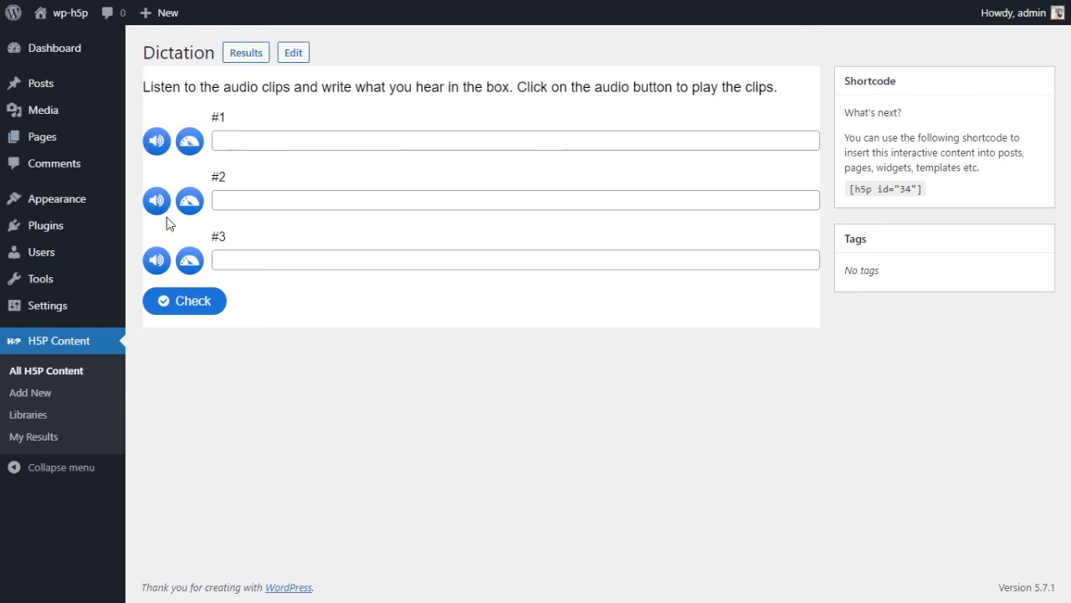
Play sentence #1's normal audio sample until its allowed tries are used up, and also play its slow sample
click(159, 144)
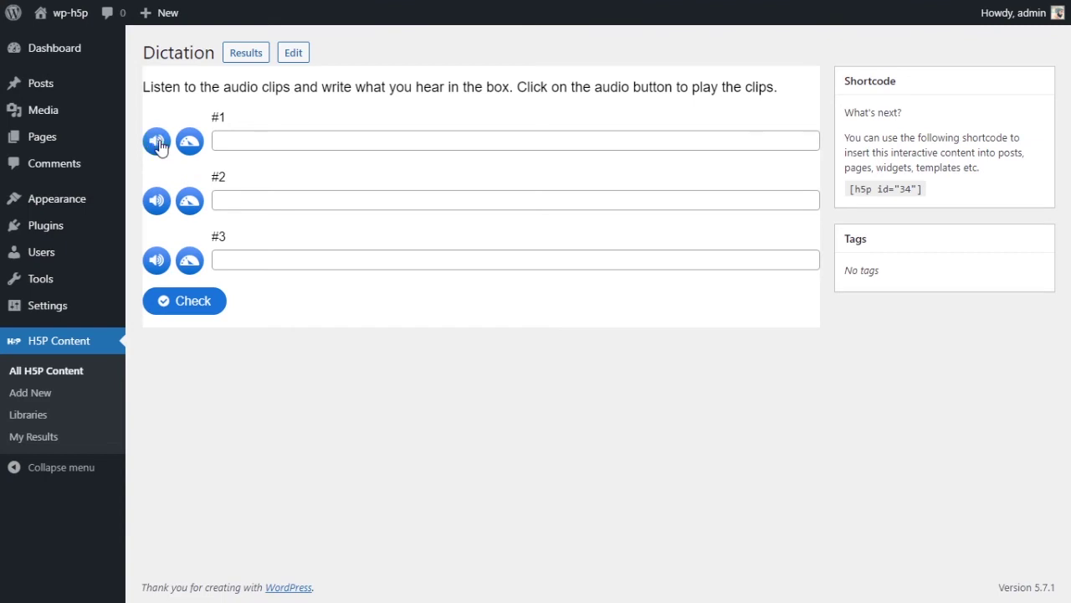
click(159, 144)
click(152, 146)
click(155, 147)
click(198, 151)
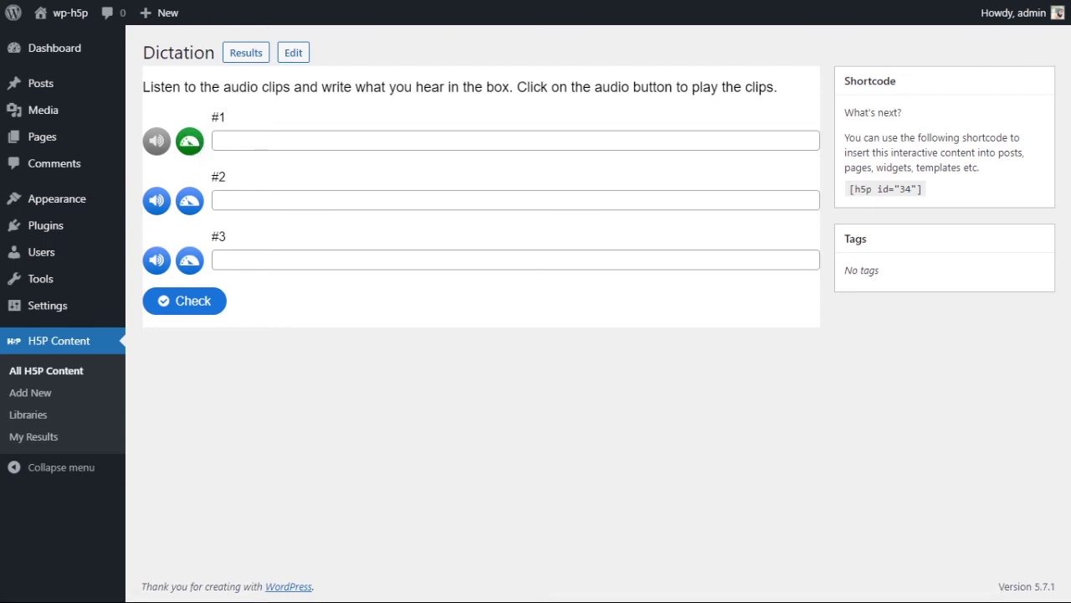
Test sentence #1 by checking the answer "There are many colors in the natural world", show the solution, and reload the activity page
key(Tab)
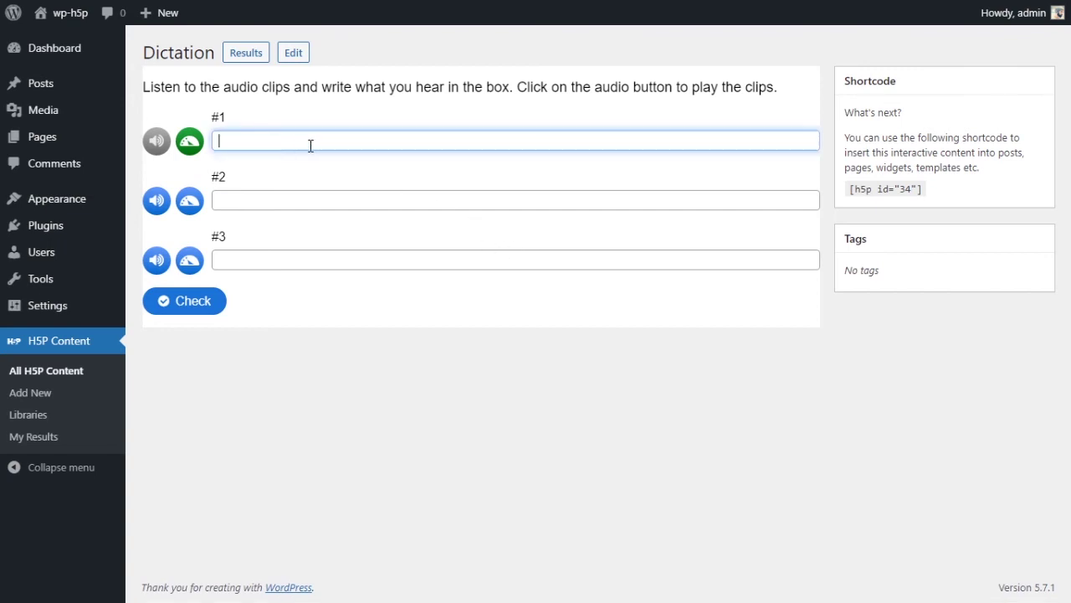
text(There are many colors in the natural world)
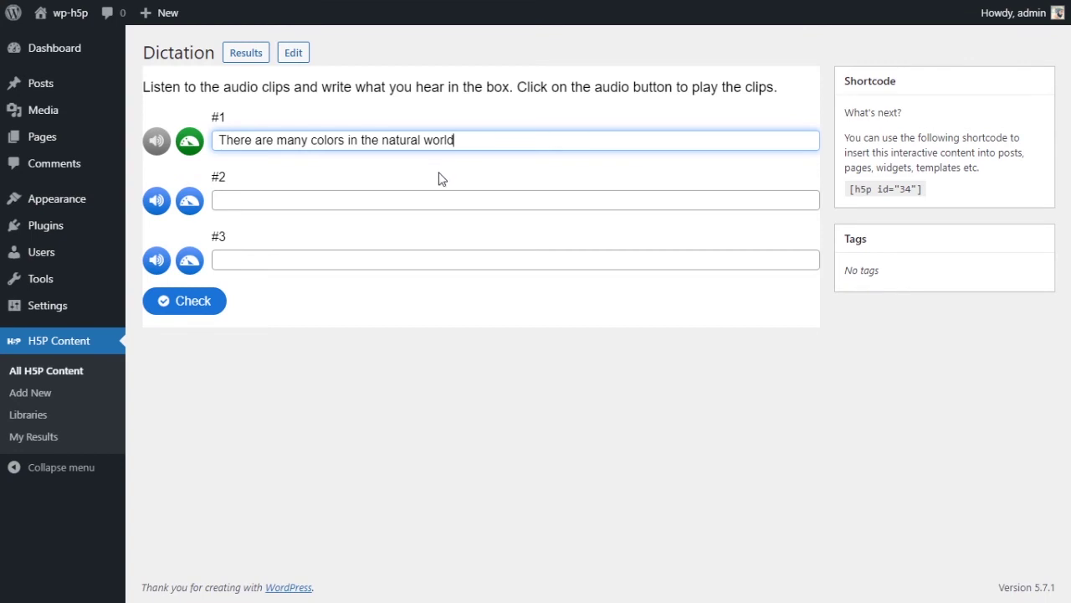
click(199, 310)
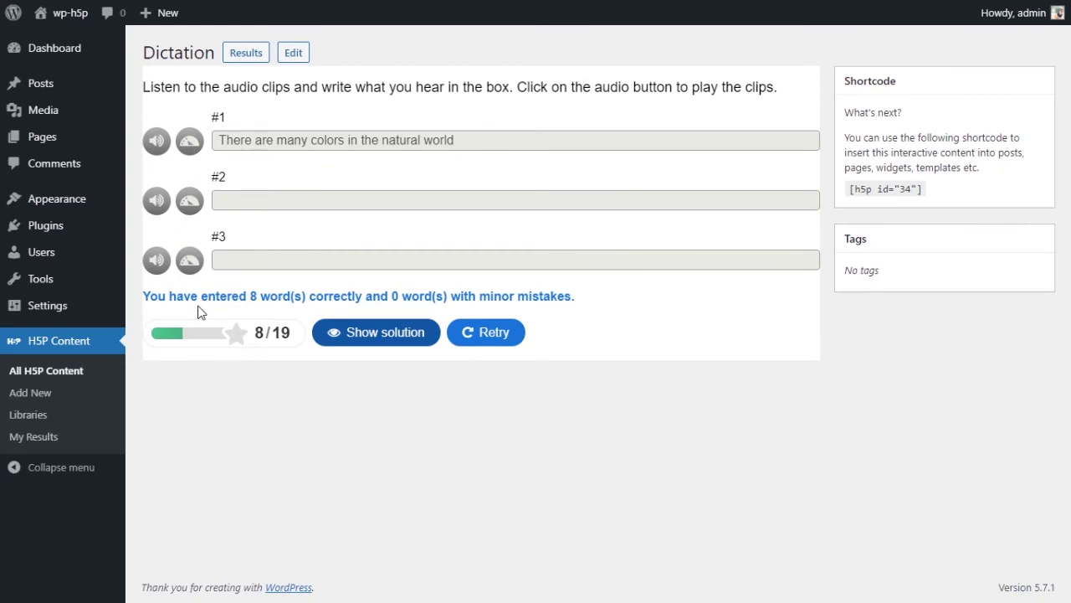
click(360, 337)
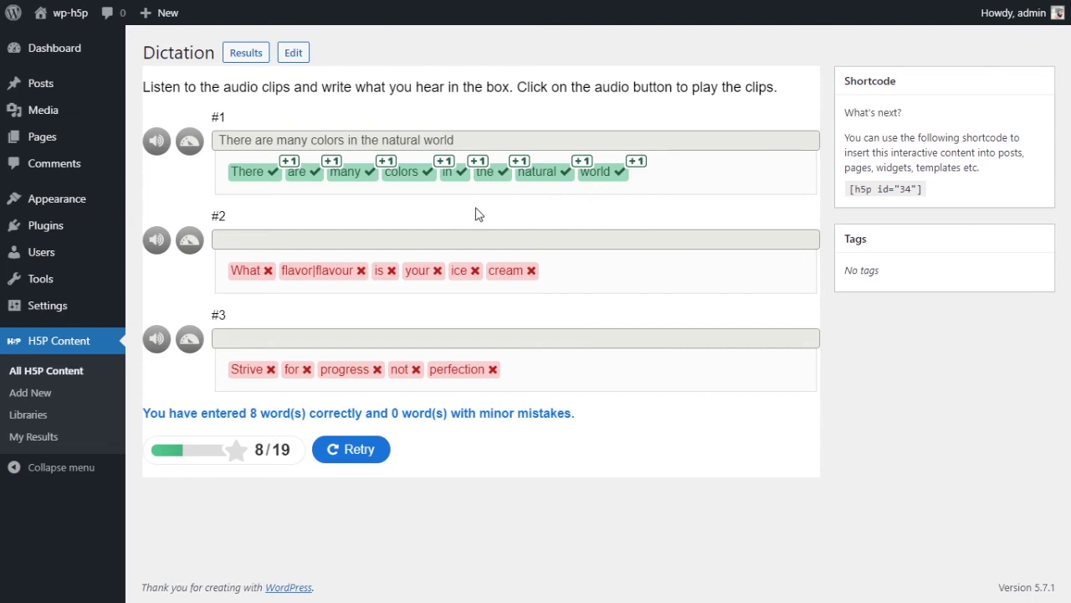
key(F5)
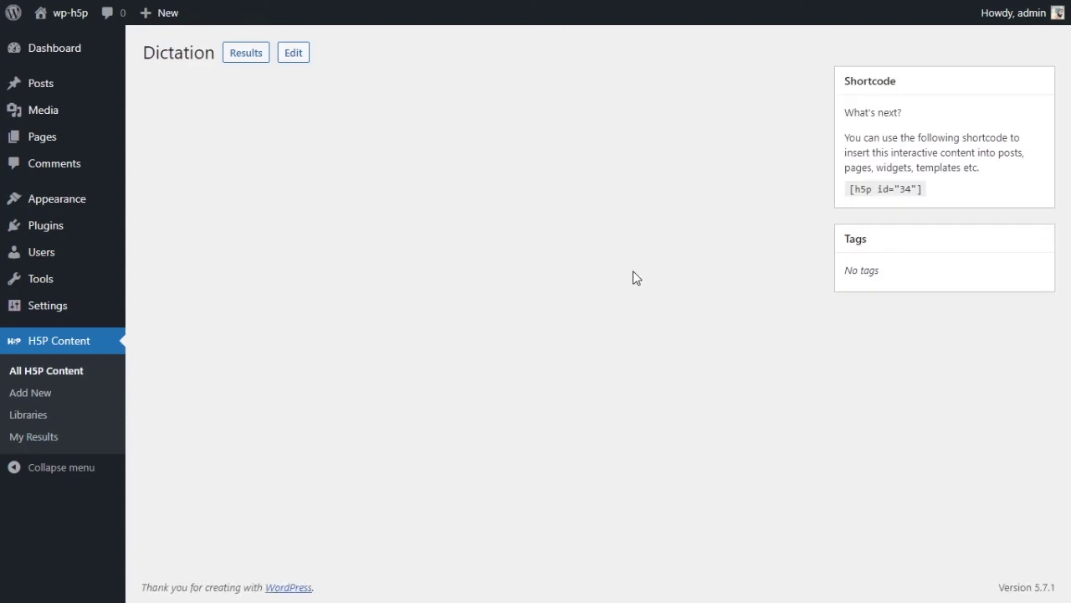
Test sentence #1 by checking the answer "There are many colours in the natural world" and showing the solution
click(413, 140)
text(There are many colors in the natural world)
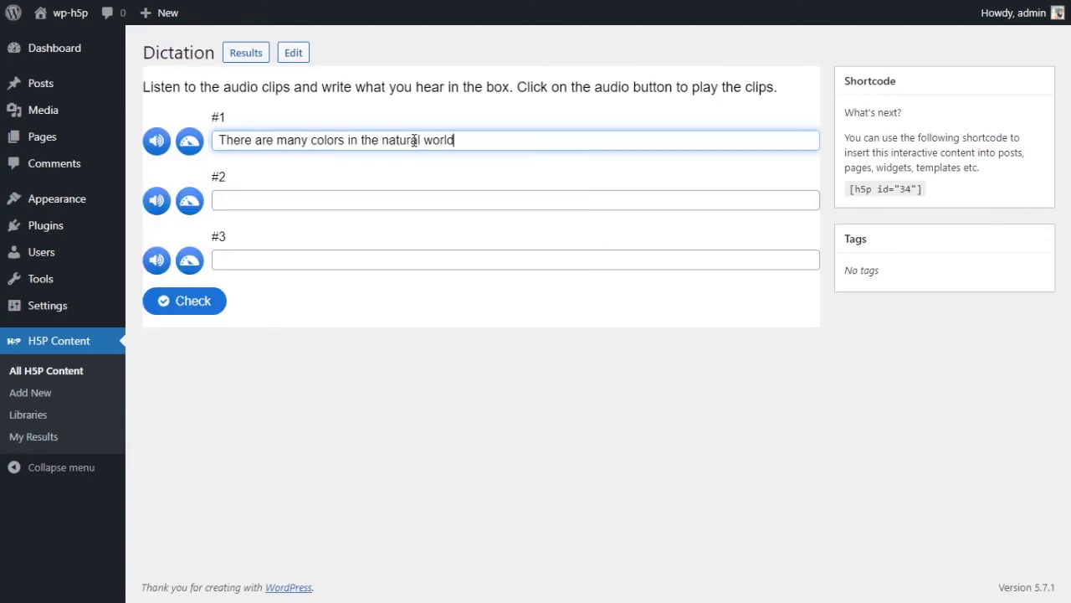
drag(326, 140, 334, 141)
text(ou)
click(210, 320)
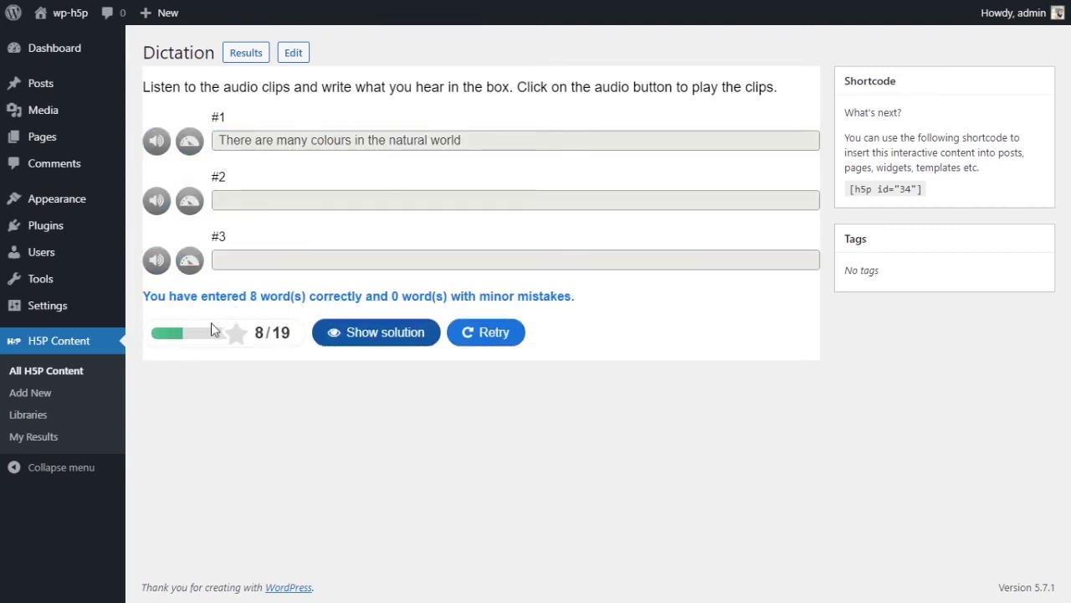
click(350, 331)
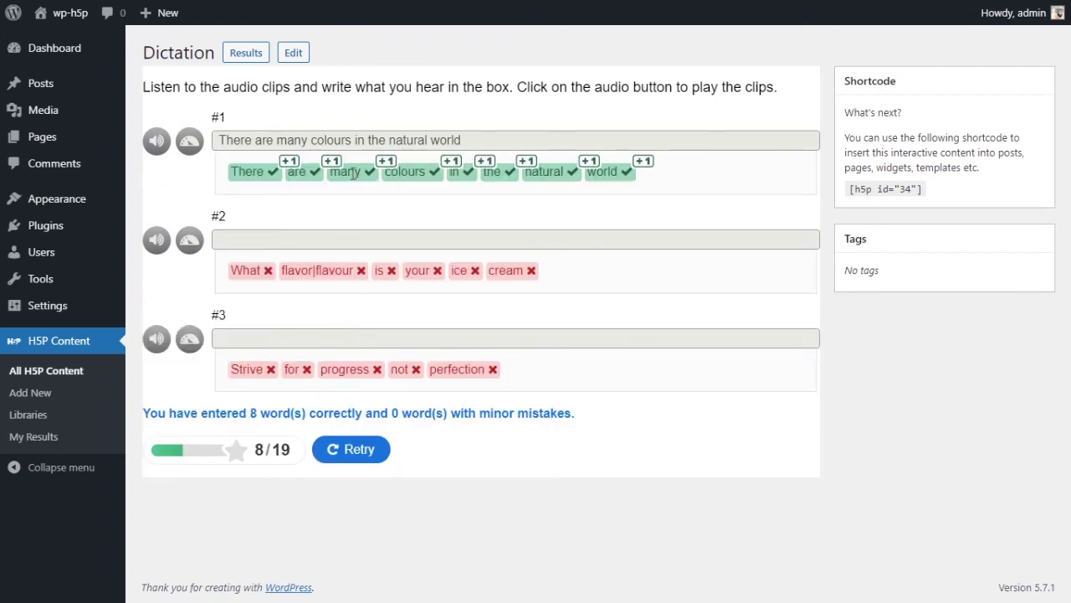
Examine how the solution marks "colours" in sentence #1 and lists the alternative spellings "flavor|flavour" in sentence #2
double_click(410, 172)
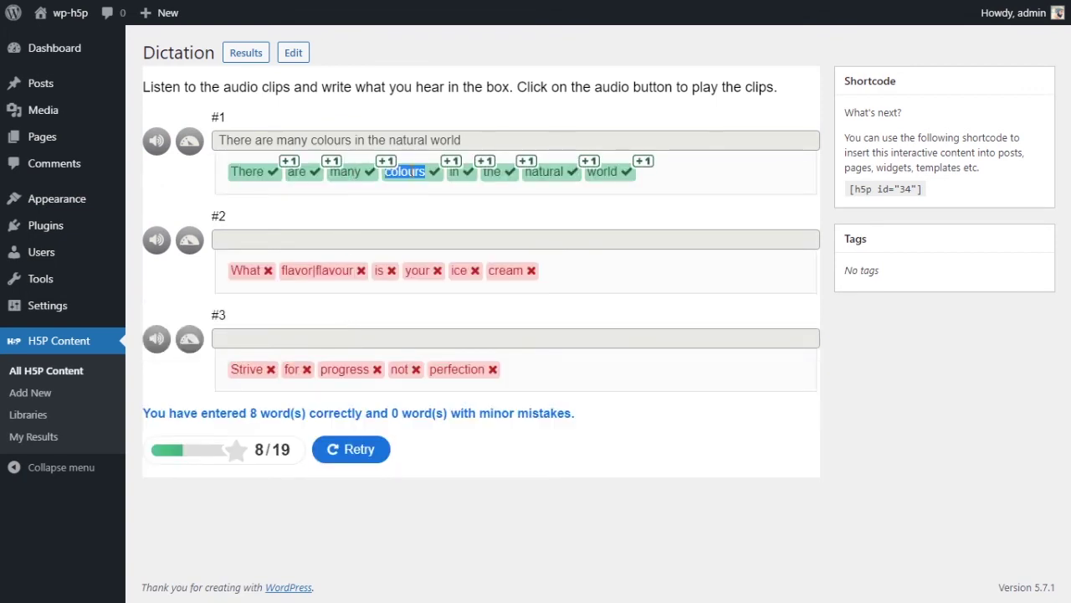
click(419, 210)
double_click(395, 171)
drag(284, 266, 358, 276)
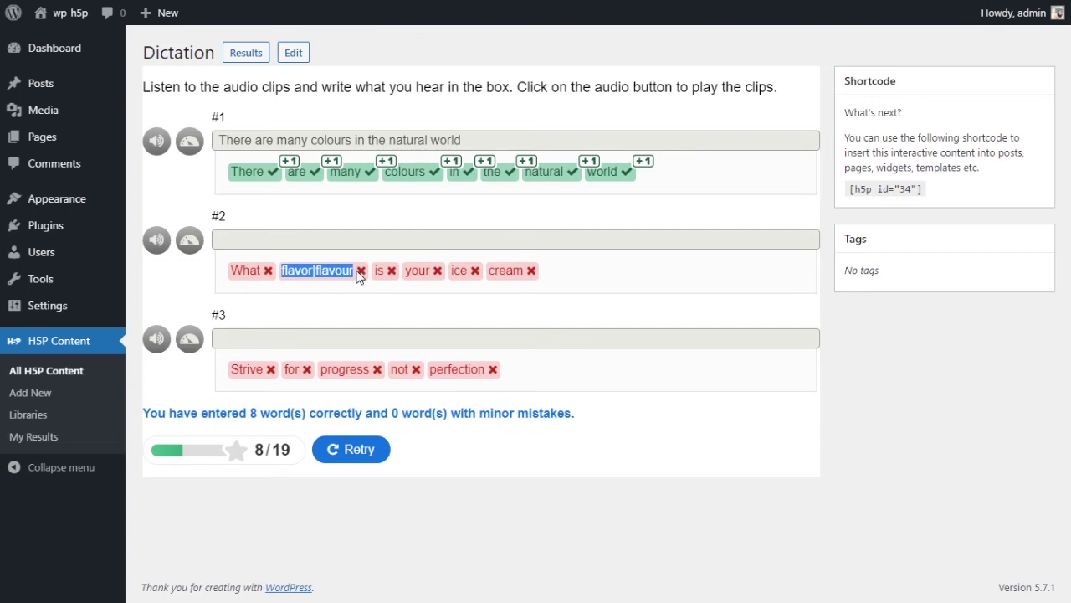
key(shift+Left)
key(shift+Left)
key(shift+Left)
key(shift+Left)
key(shift+Left)
key(shift+Left)
key(shift+Left)
key(Right)
key(shift+Right)
key(shift+Right)
key(shift+Right)
key(shift+Right)
key(shift+Right)
key(shift+Right)
key(shift+Right)
click(386, 241)
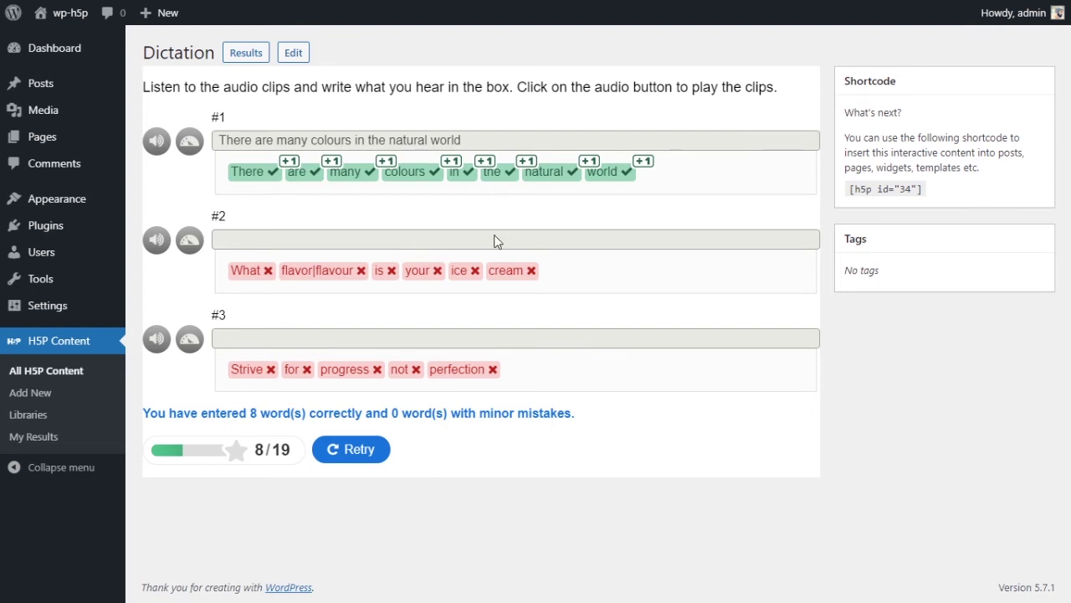
Retry the activity with the wrong word order "are There many colors in the natural world" for sentence #1, and show the solution after checking
click(381, 450)
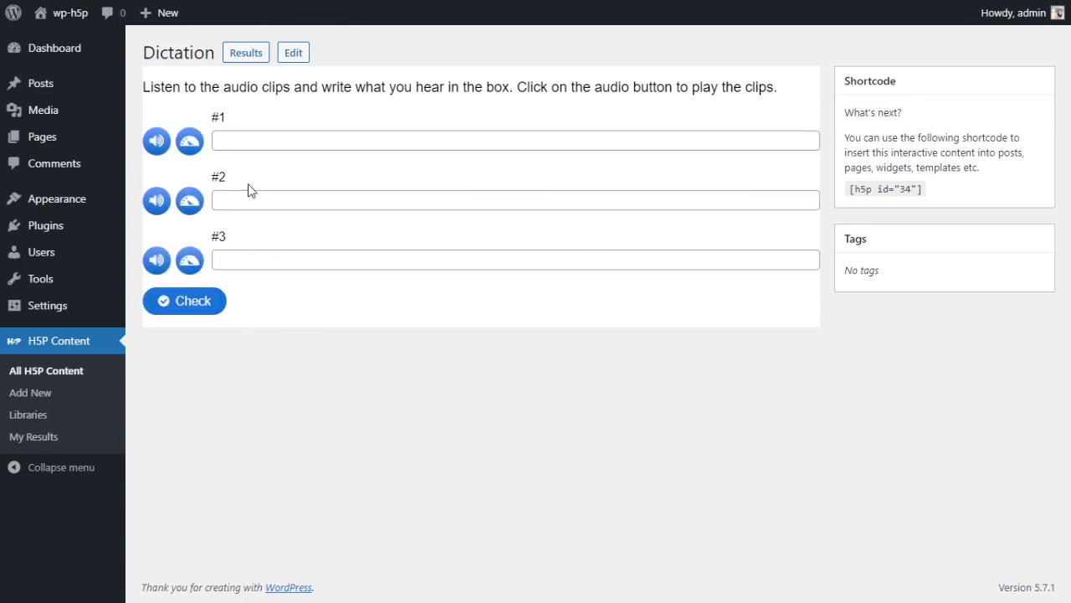
click(269, 139)
text(There are many colors in the natural world)
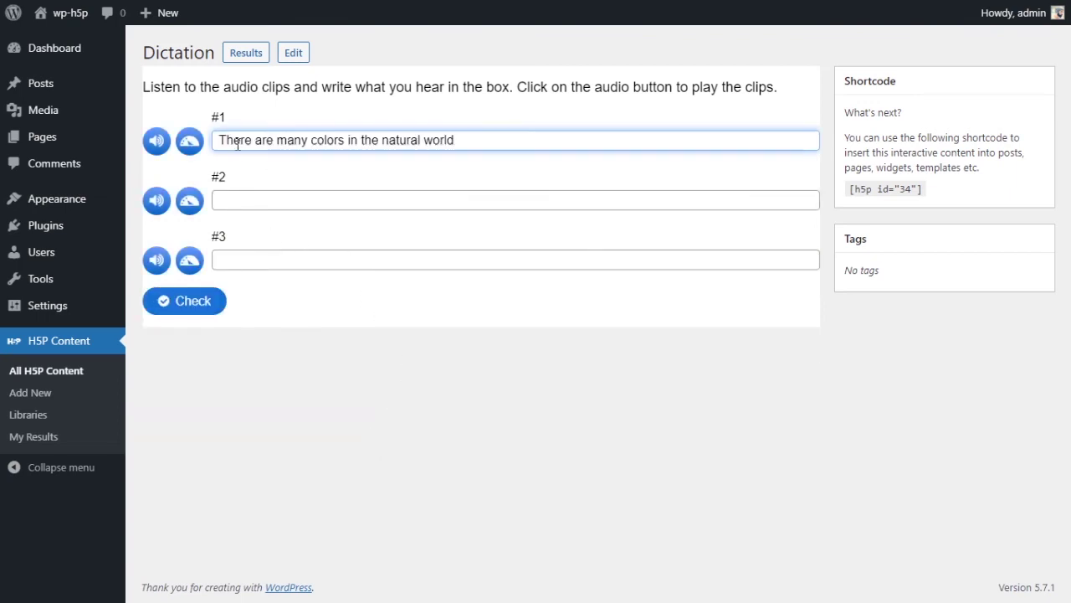
double_click(237, 141)
key(BackSpace)
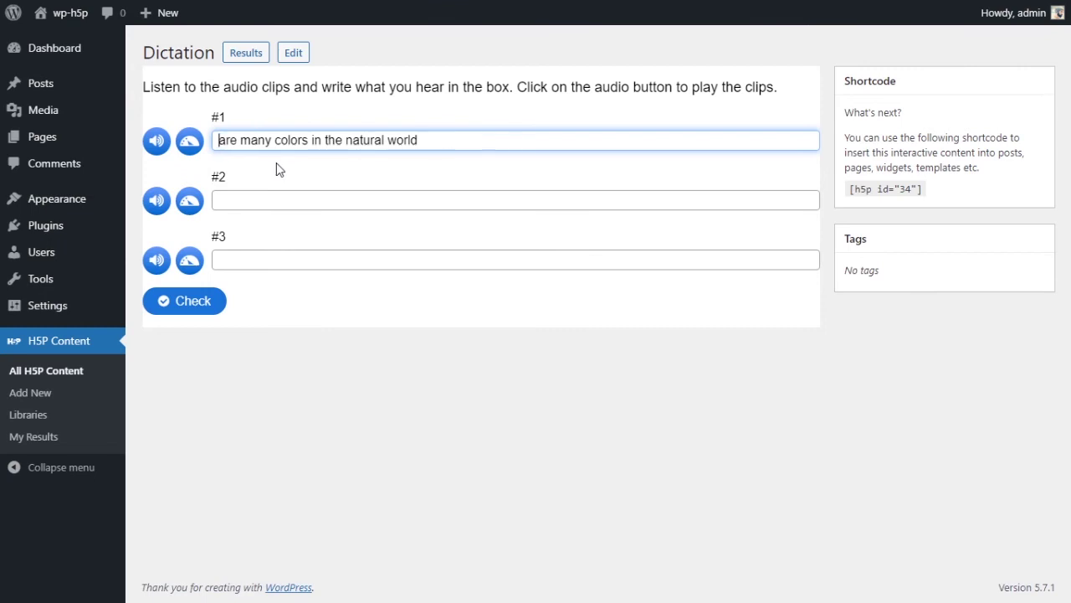
click(239, 140)
text(There)
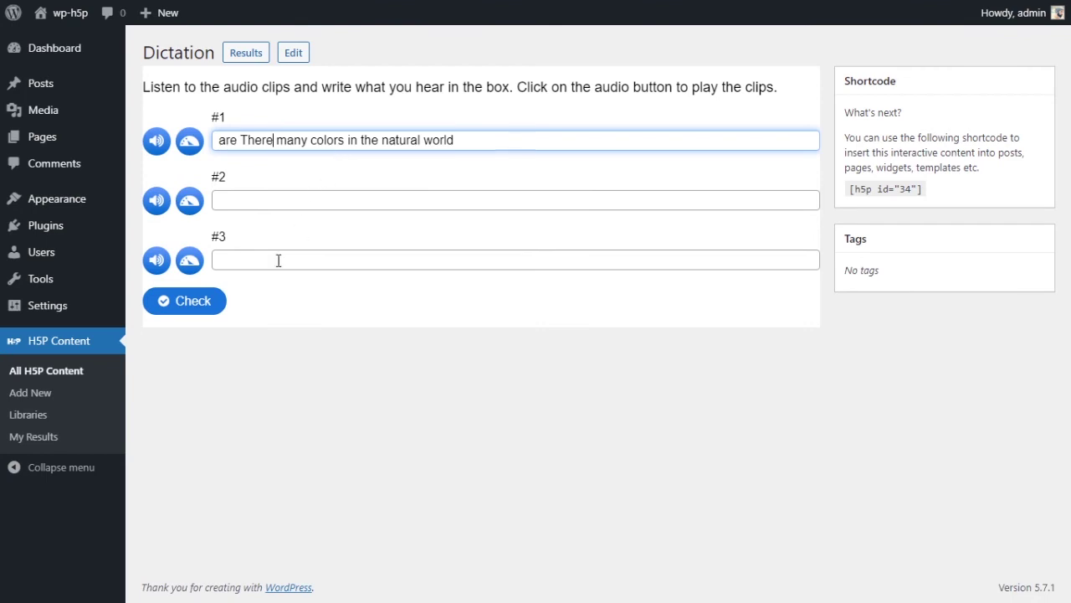
click(192, 306)
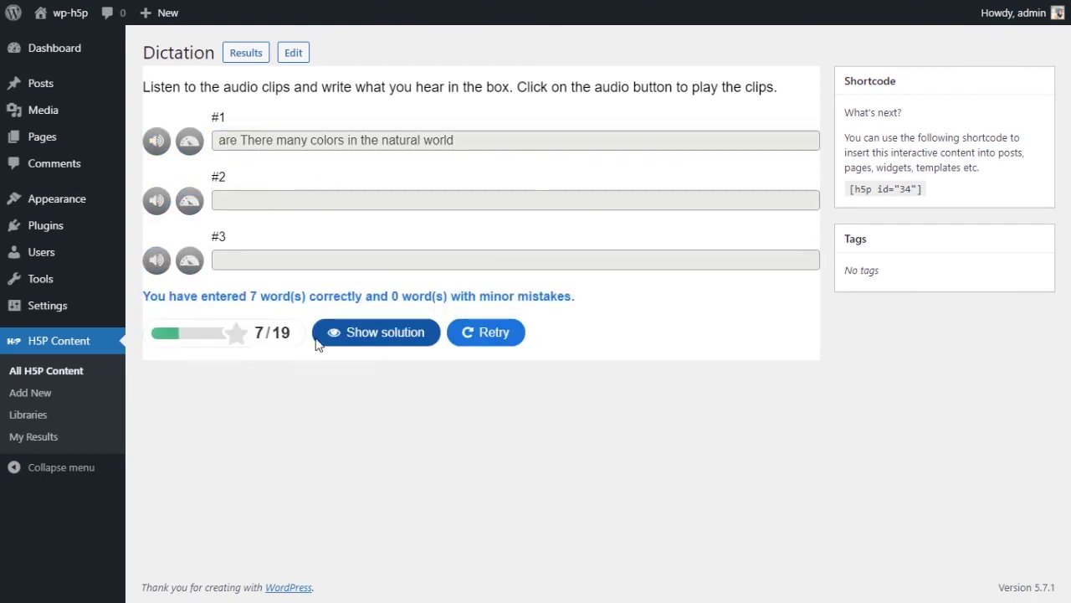
click(390, 343)
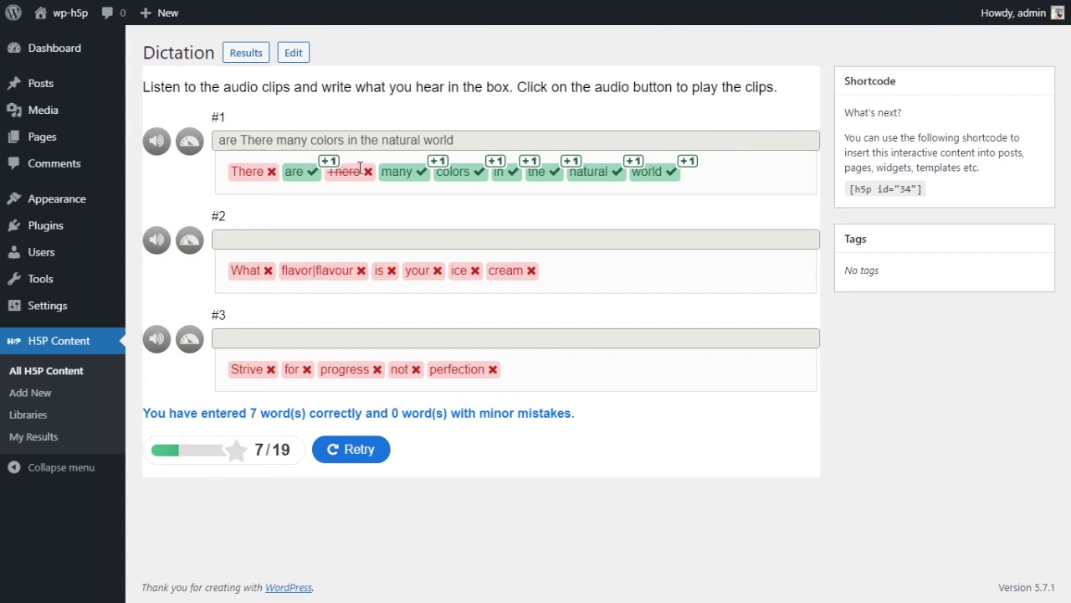
Retry the activity and answer sentence #1 with the misspelling "Thera are many colors in the natural world"
click(357, 447)
click(421, 143)
text(There)
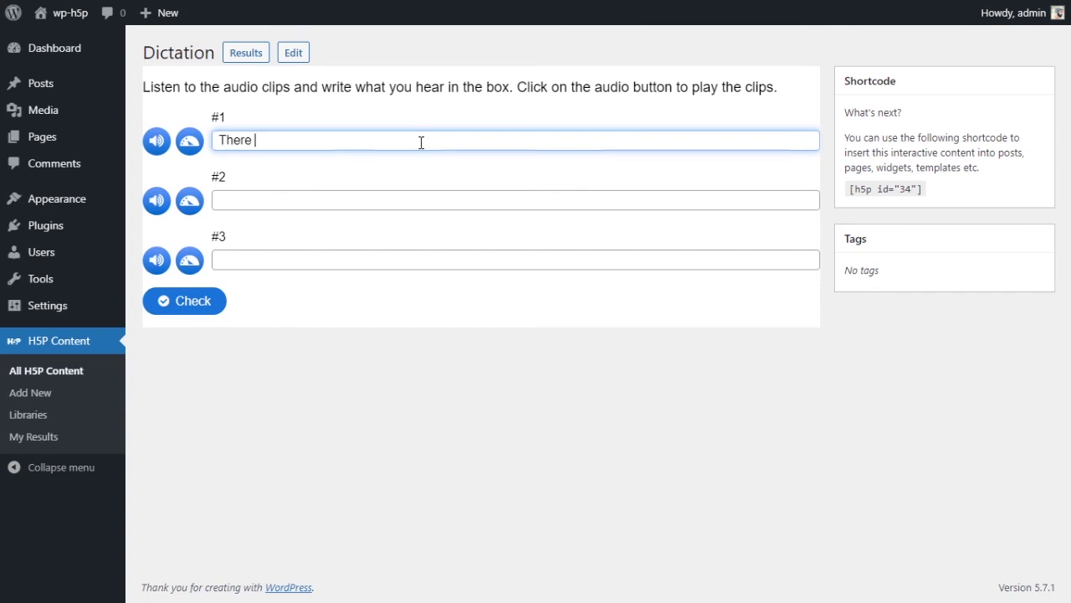
drag(242, 148, 317, 147)
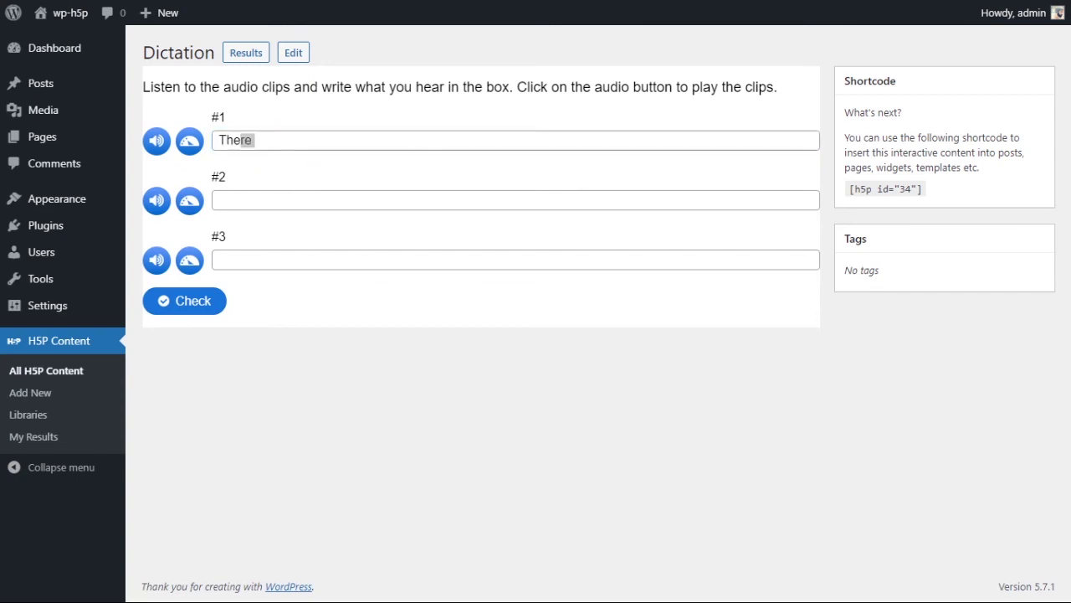
text(re are many colors in the natural world)
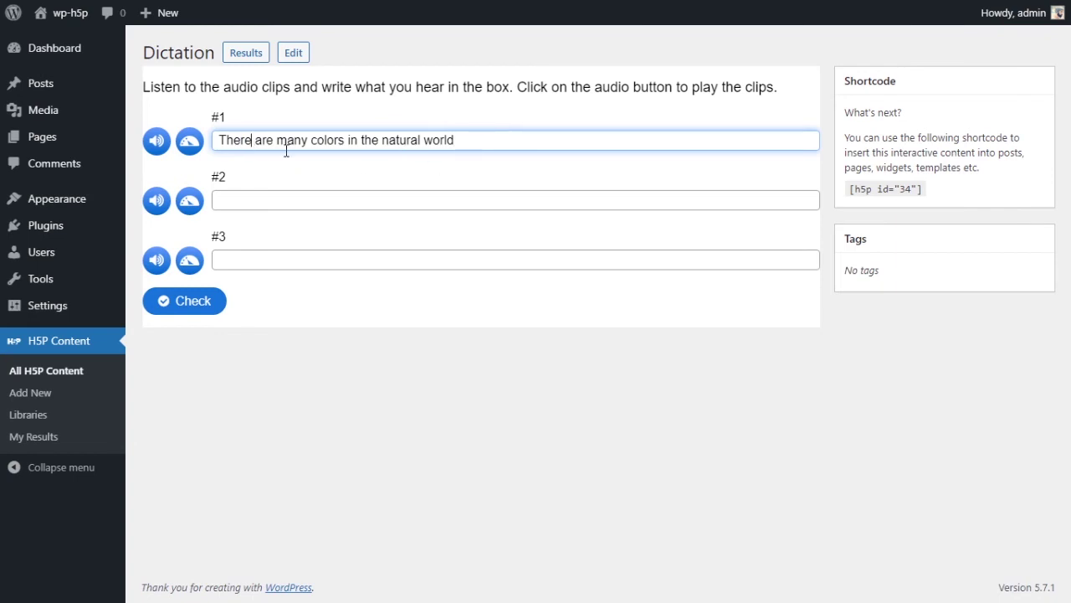
key(BackSpace)
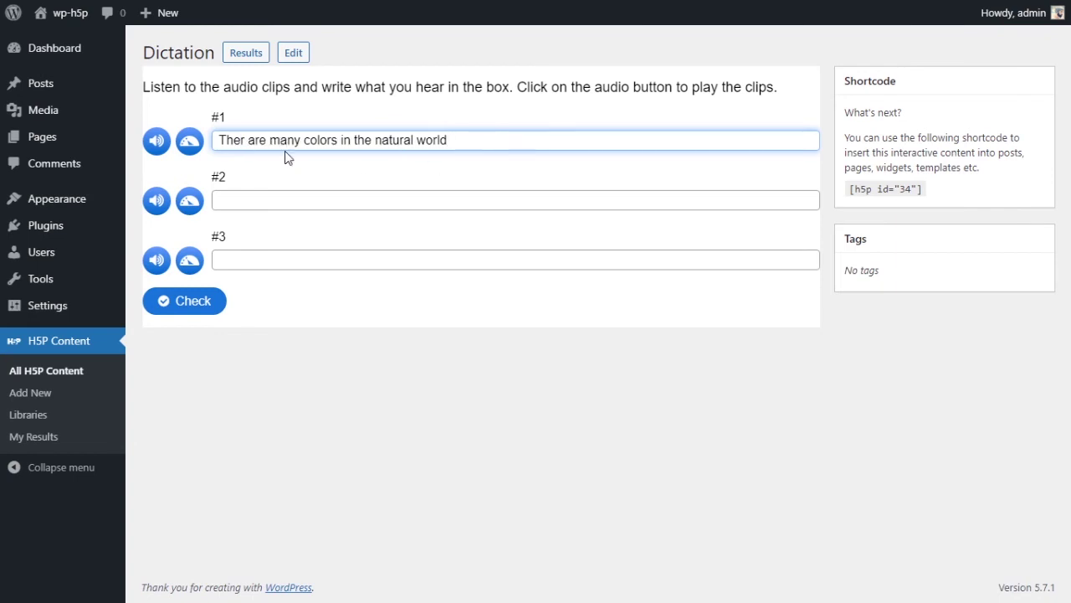
text(a)
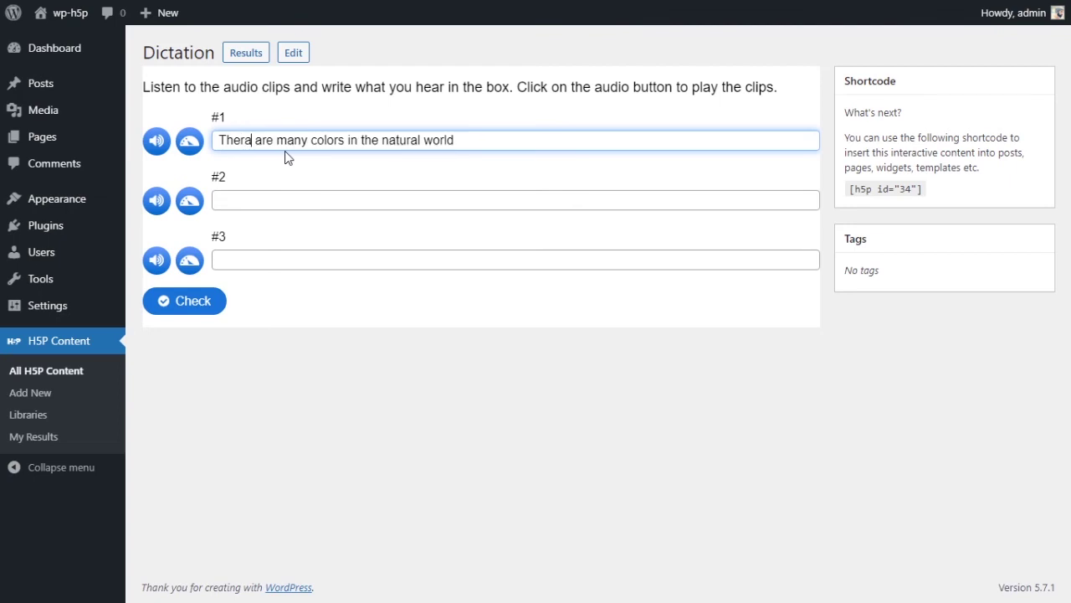
click(292, 167)
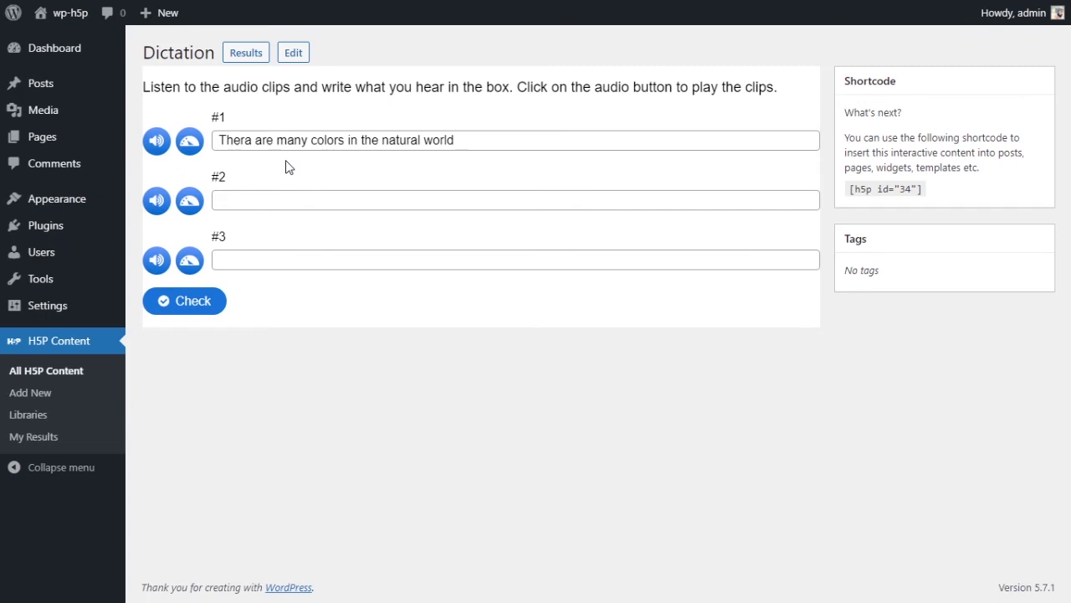
Re-enter the misspelled ending of "Thera" in sentence #1, check the answers and show the solution
click(251, 141)
key(BackSpace)
text(e)
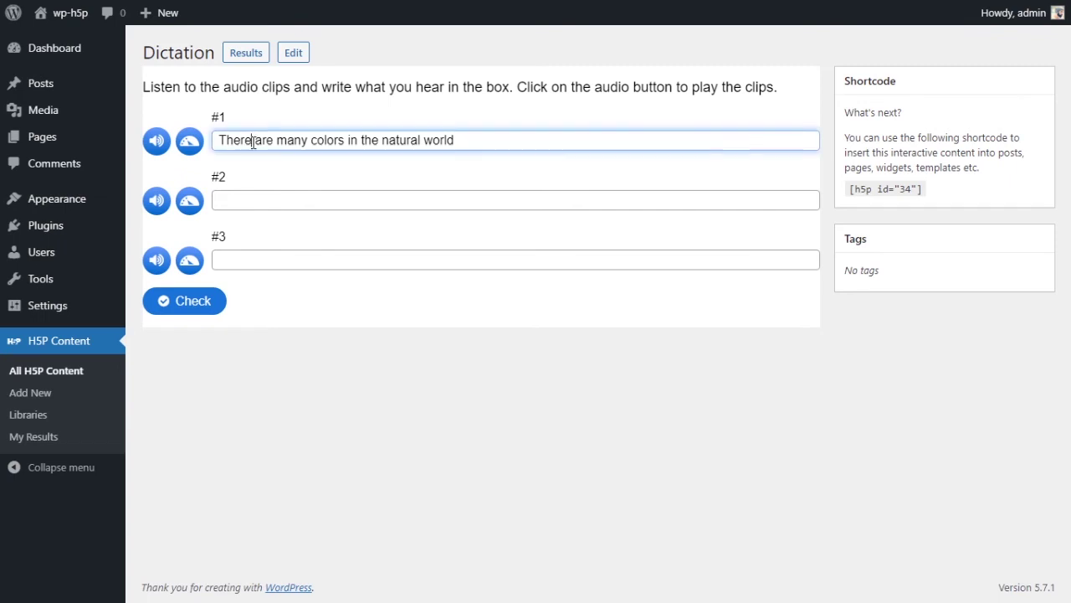
key(BackSpace)
text(a)
click(331, 169)
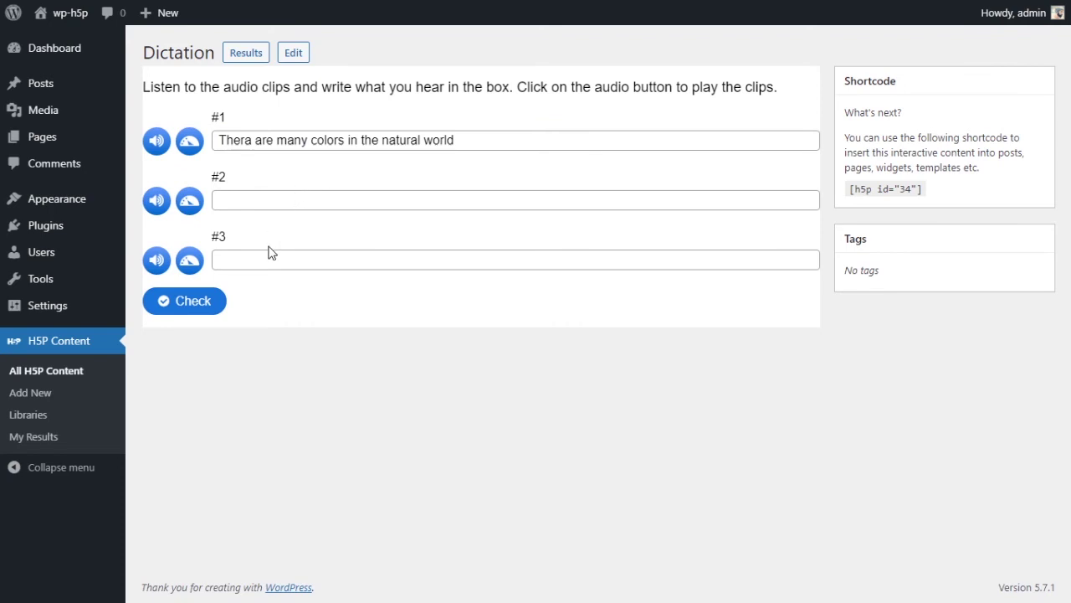
click(203, 310)
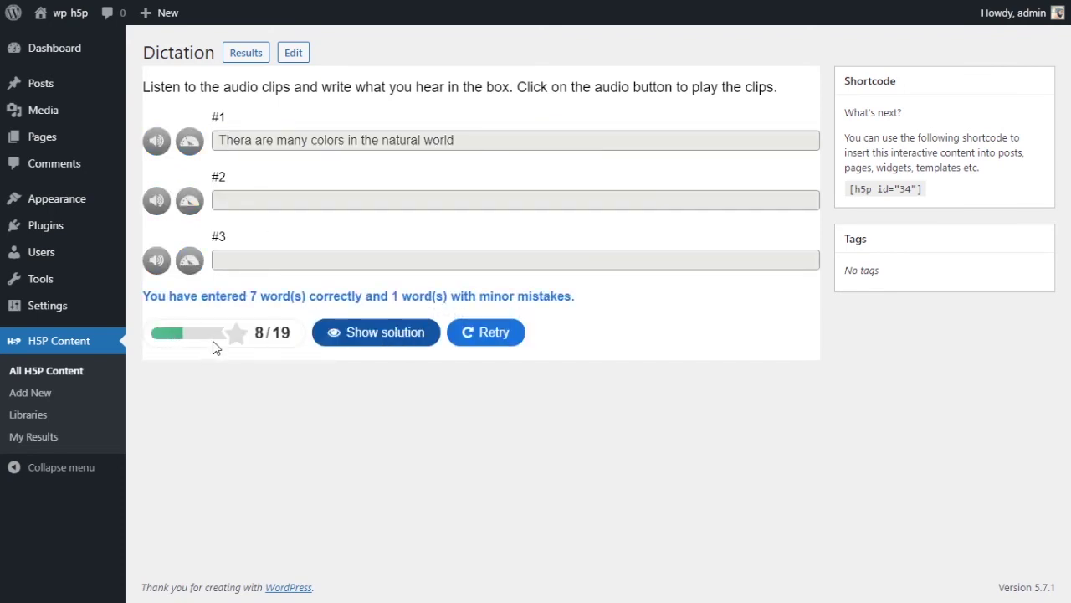
click(343, 333)
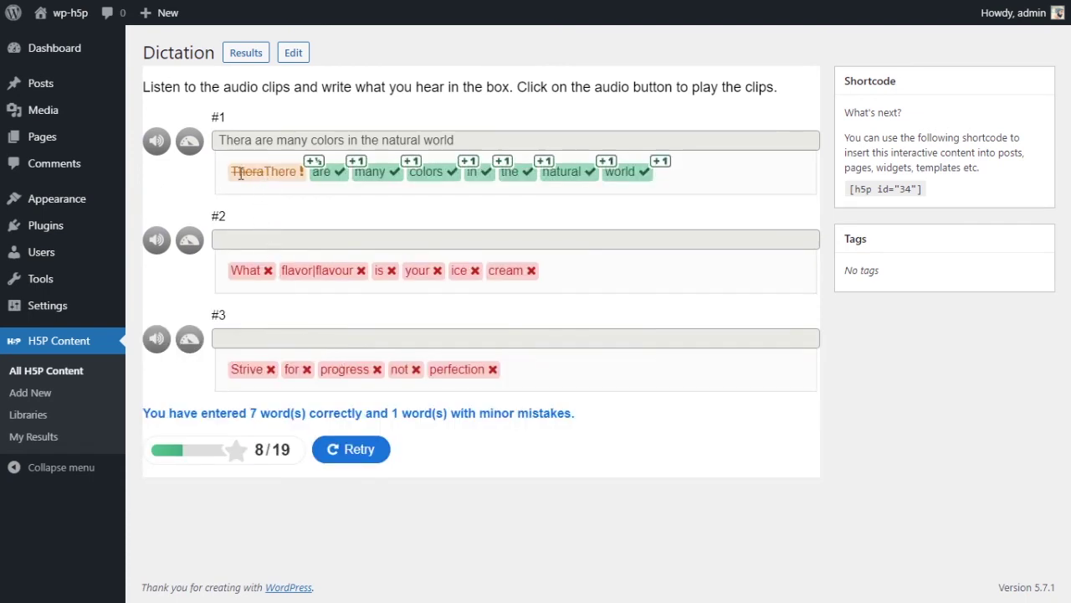
Examine the marking of the misspelled word "Thera", the overall score and the feedback line on word mistakes
drag(231, 173, 265, 173)
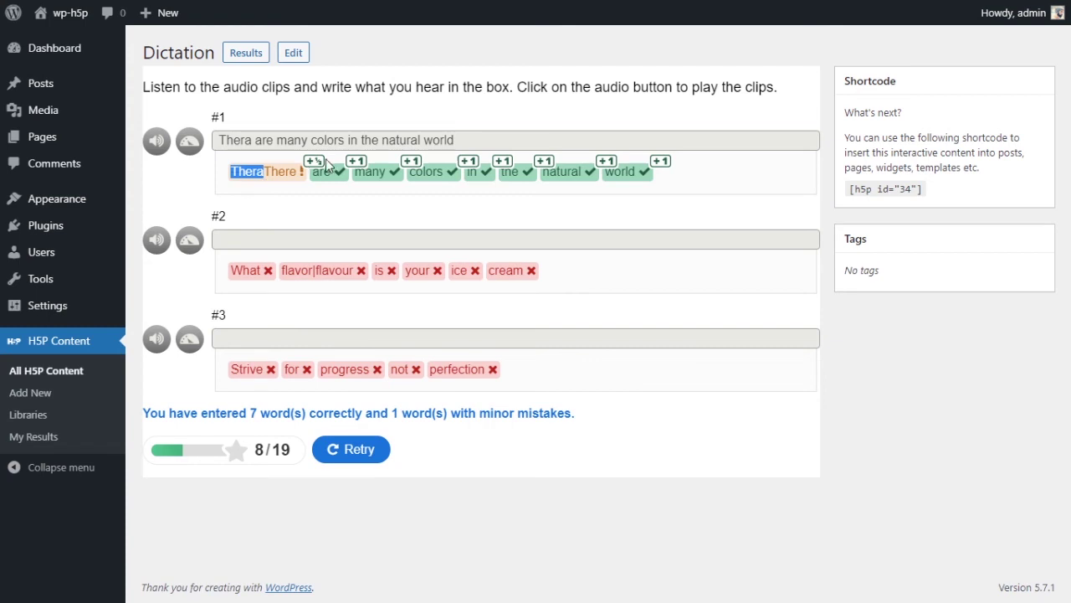
click(286, 171)
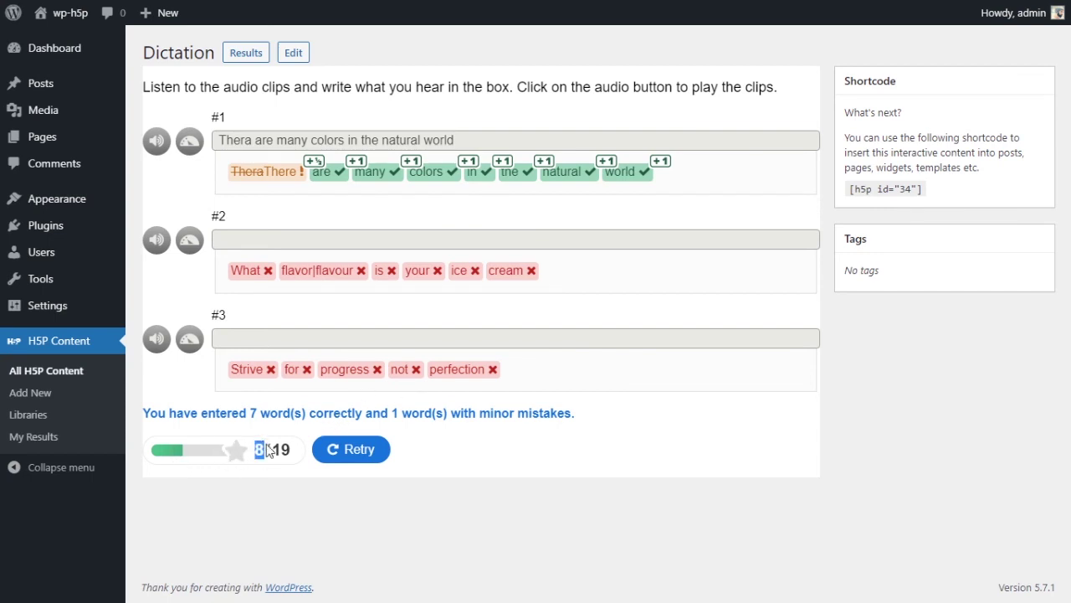
drag(251, 449, 293, 449)
drag(158, 413, 577, 415)
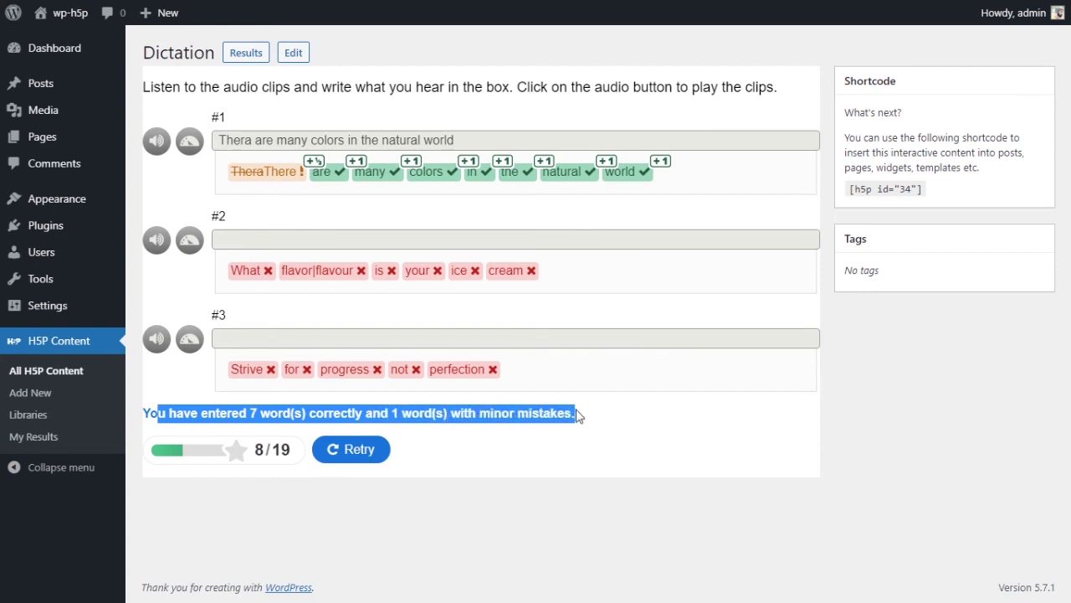
click(574, 413)
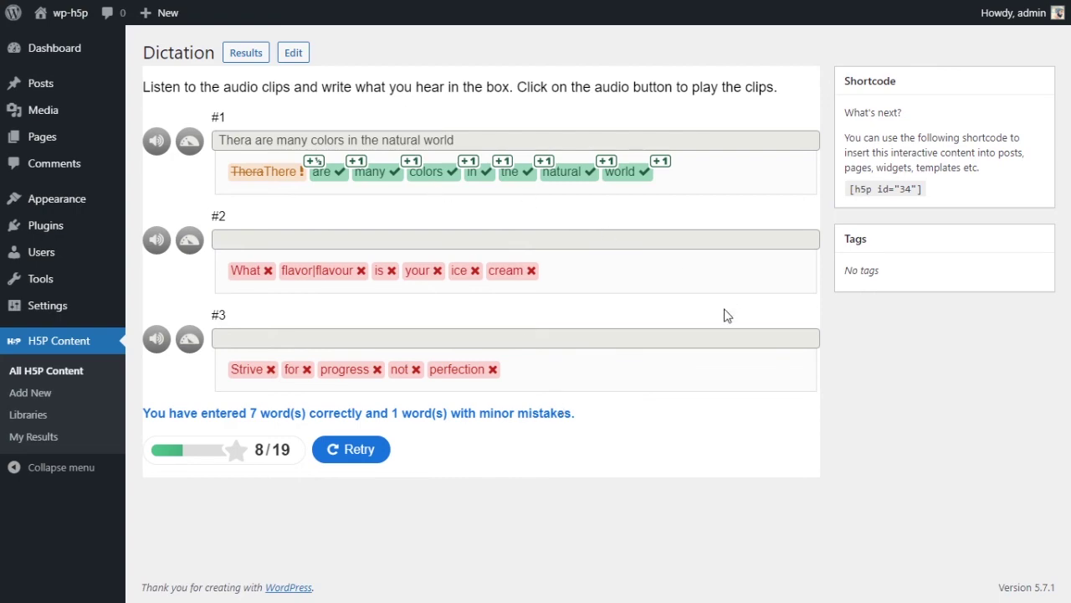
Reload the activity and answer "There are many colors in the natural world", "What flavor is your ice cream?" and "Strive for progress not perfection"
key(F5)
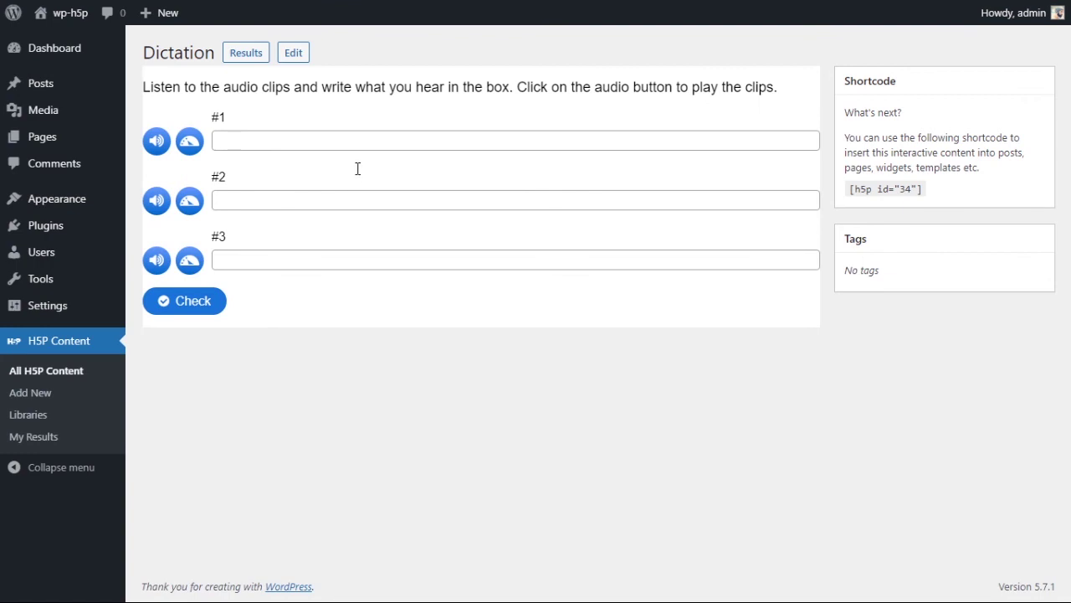
click(394, 139)
text(There are many colors in the natural world)
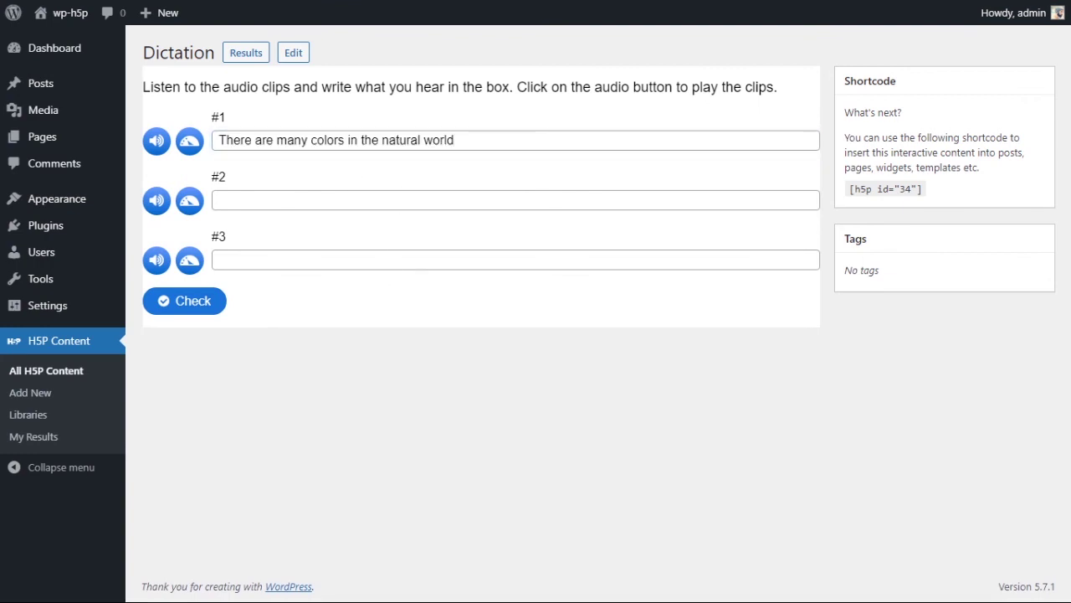
click(365, 201)
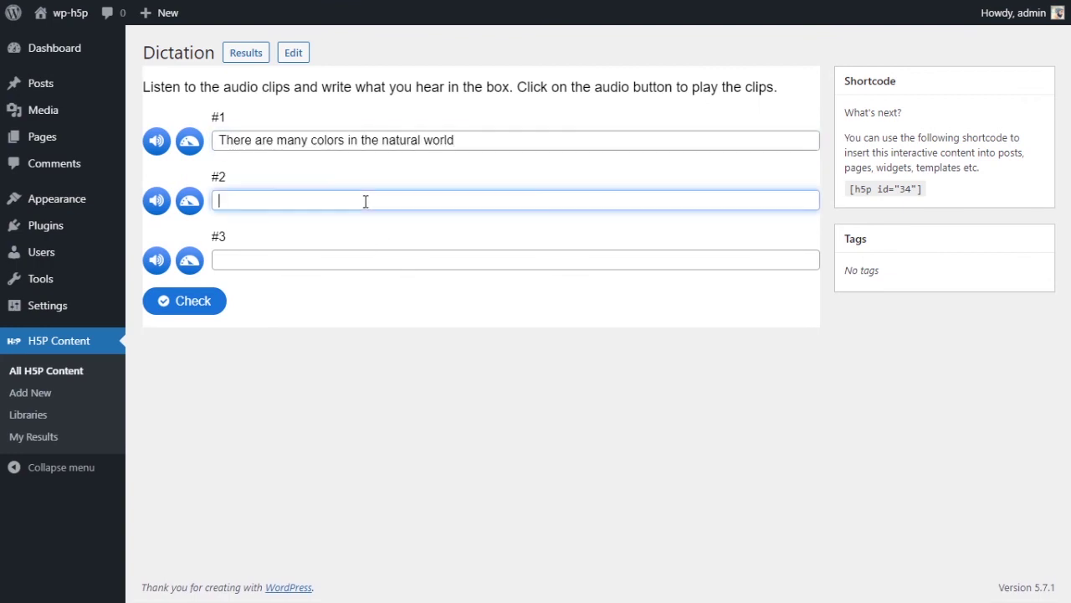
text(What flavor is your ice cream?)
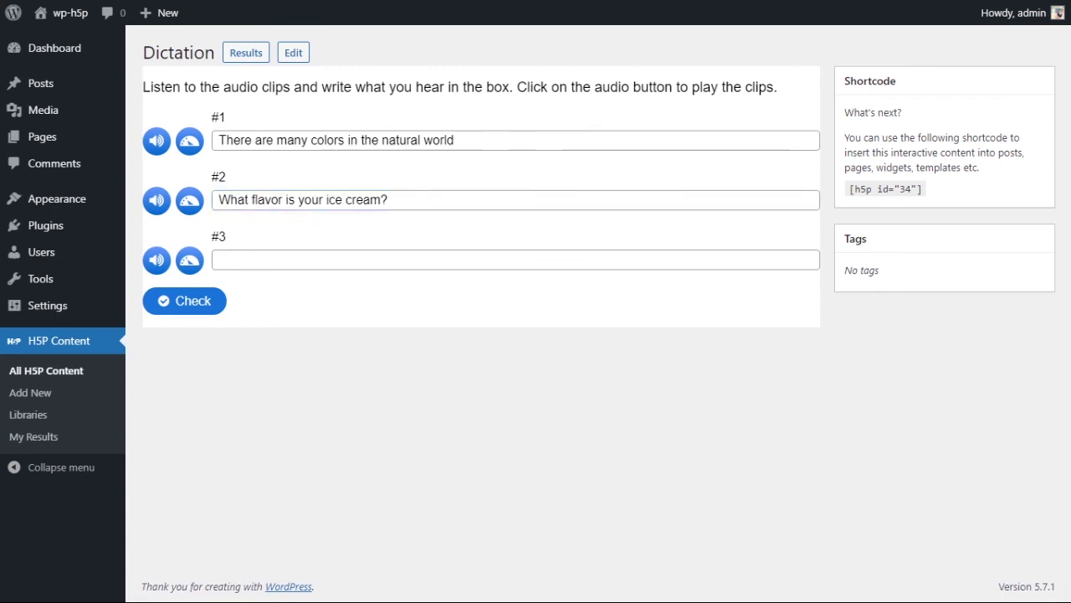
click(373, 259)
text(Strive for progress not perfection)
Play the normal audio samples of sentences #2 and #3, check all three answers and show the solution
click(155, 202)
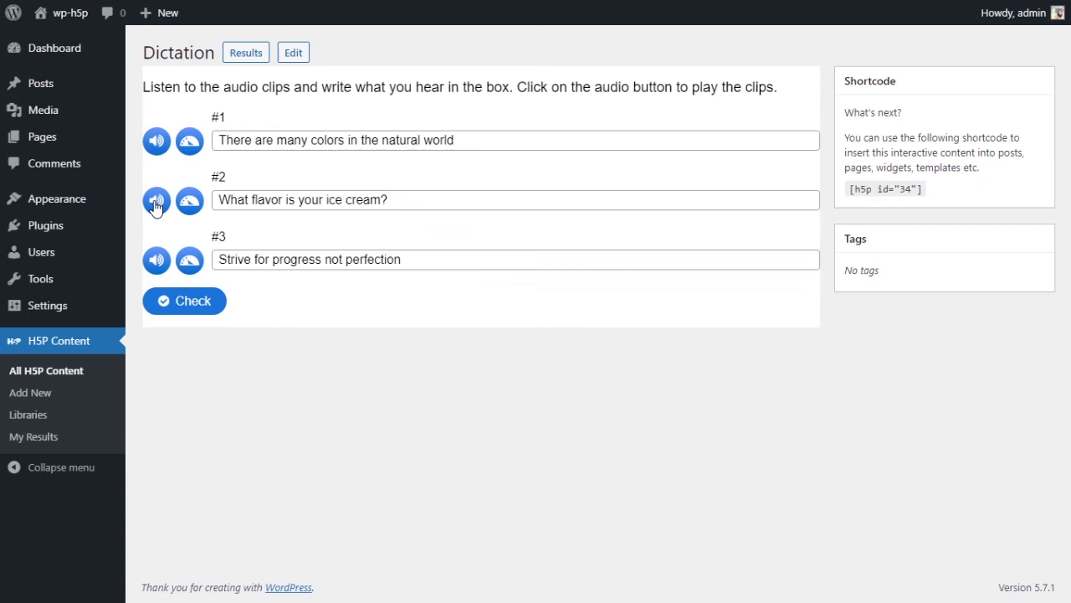
click(158, 262)
click(205, 301)
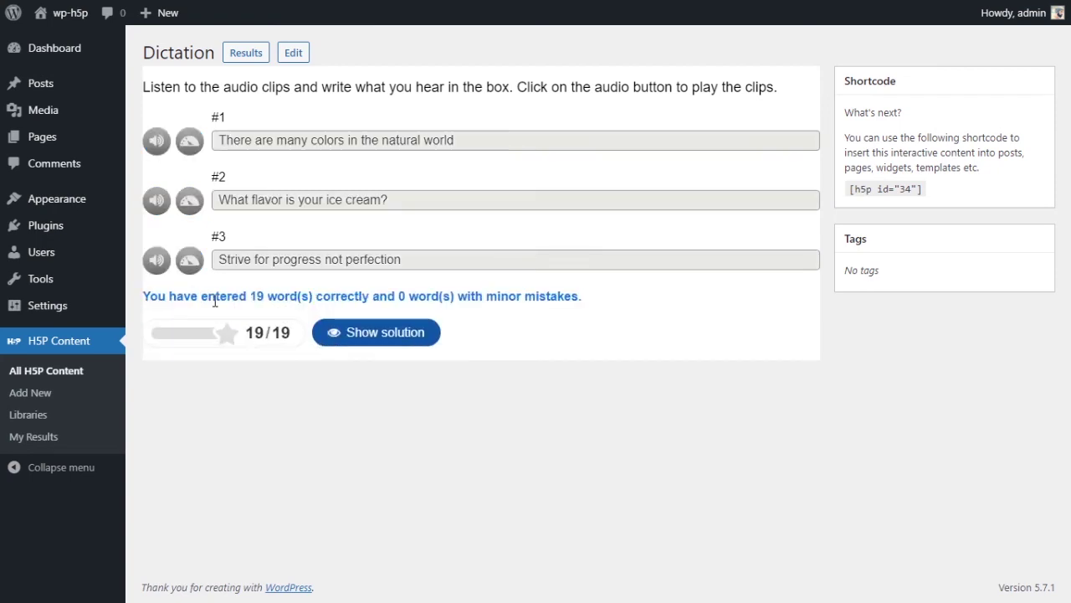
click(397, 334)
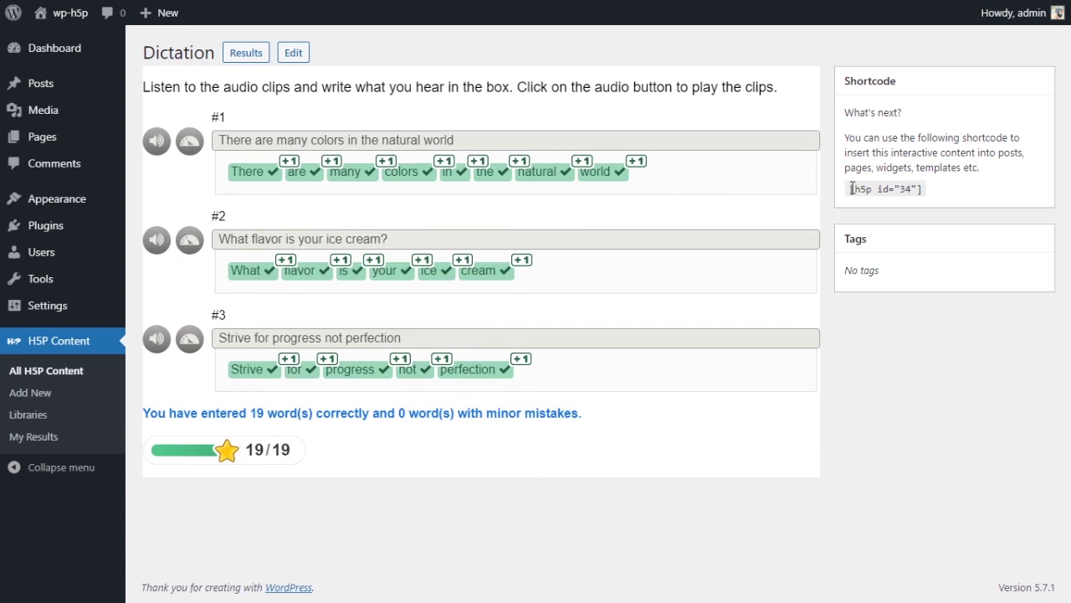
Examine the shortcode [h5p id="34"] for inserting the Dictation activity into posts or pages
drag(851, 188, 924, 188)
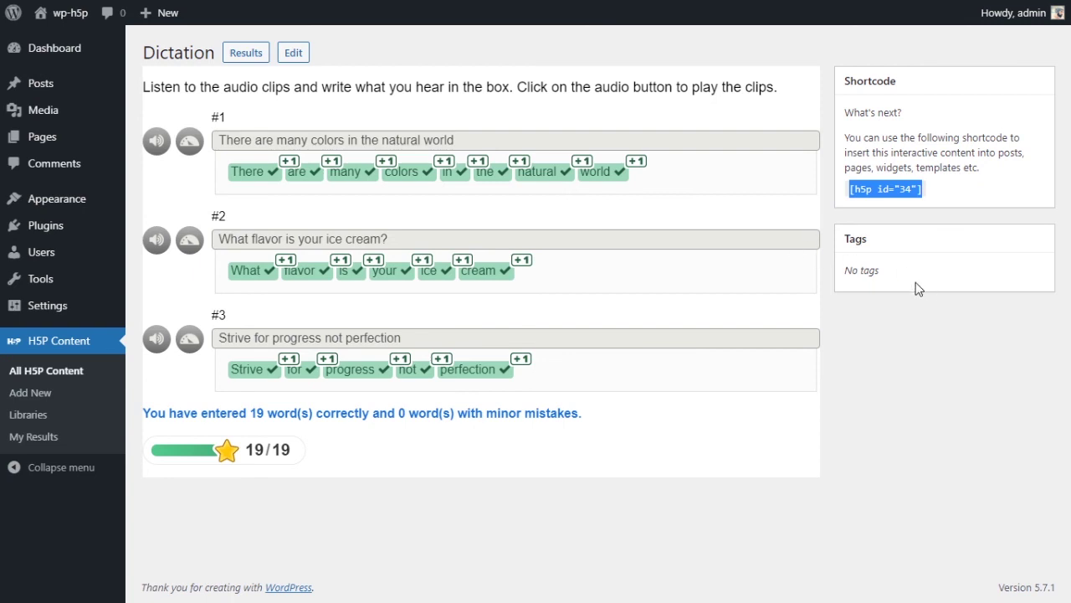
click(902, 333)
drag(851, 189, 935, 186)
click(894, 190)
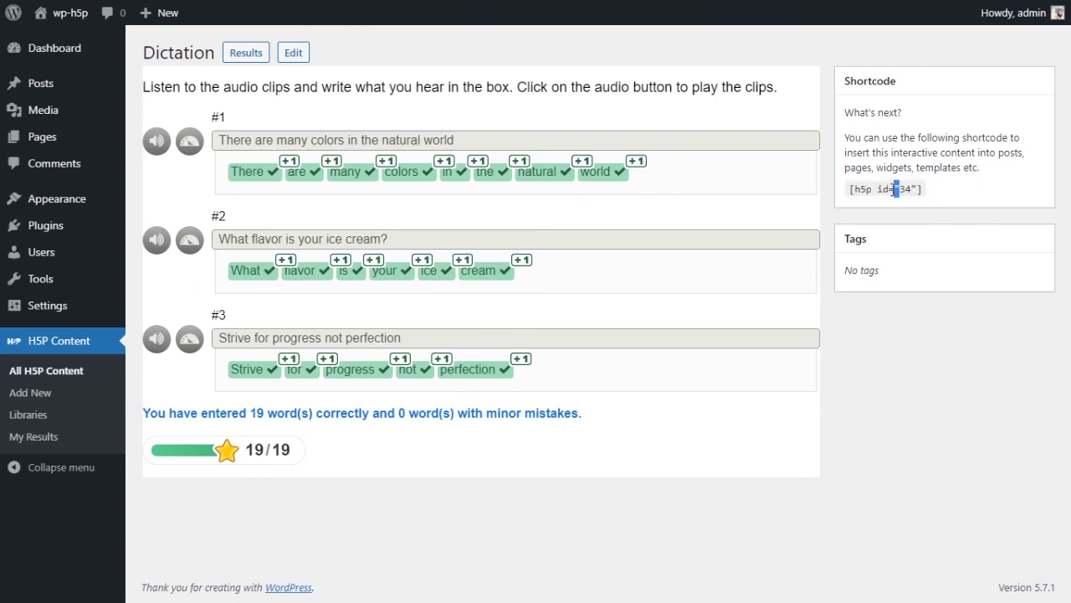
Copy the shortcode [h5p id="34"] and start a new post titled "#16 Dictation"
drag(849, 191, 962, 194)
key(ctrl+c)
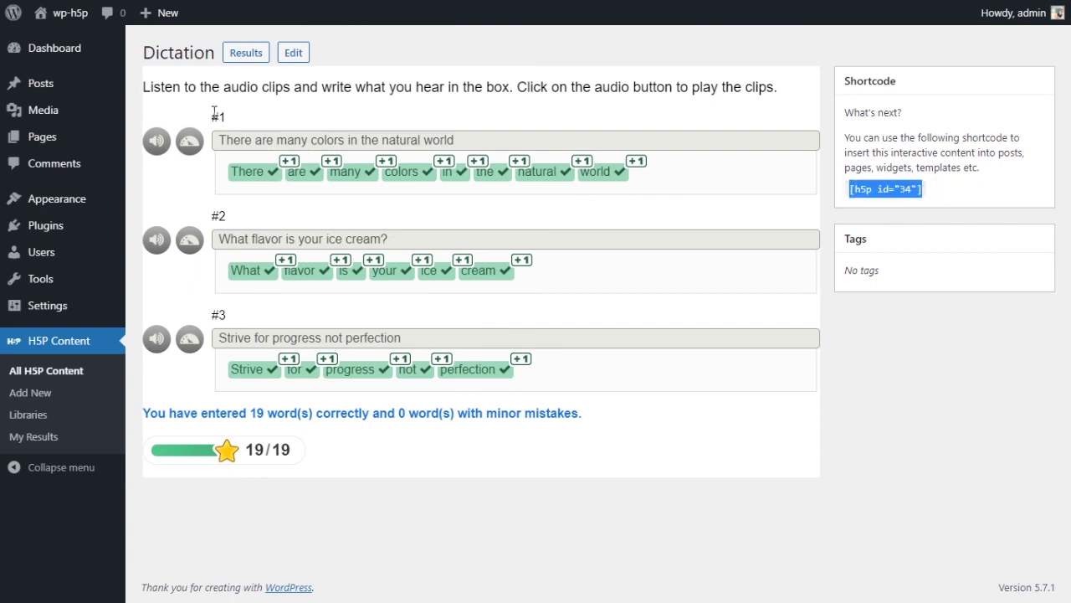
mouse_move(33, 91)
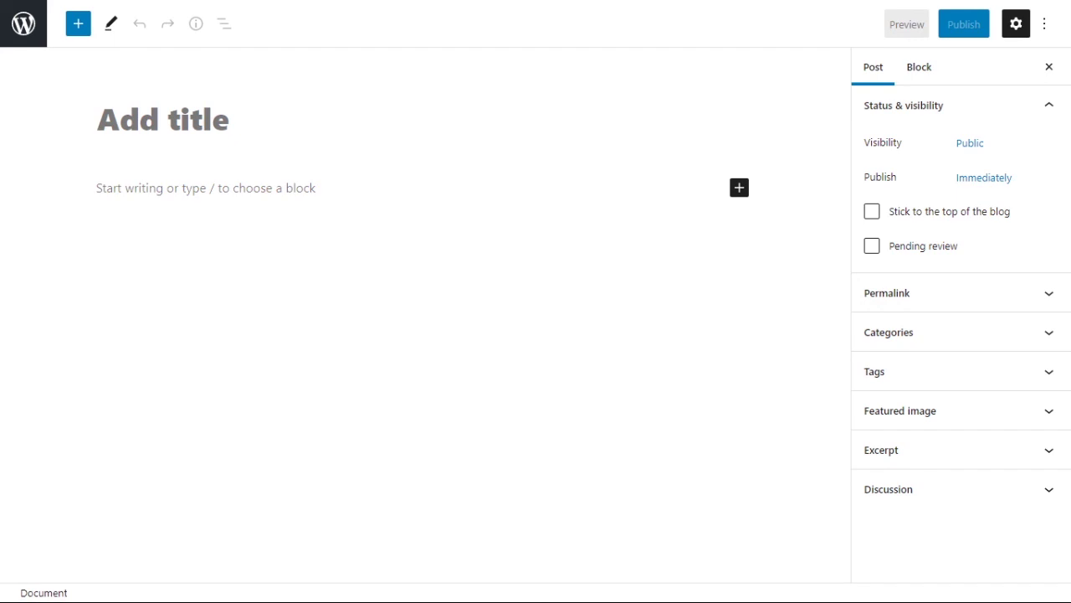
text(#)
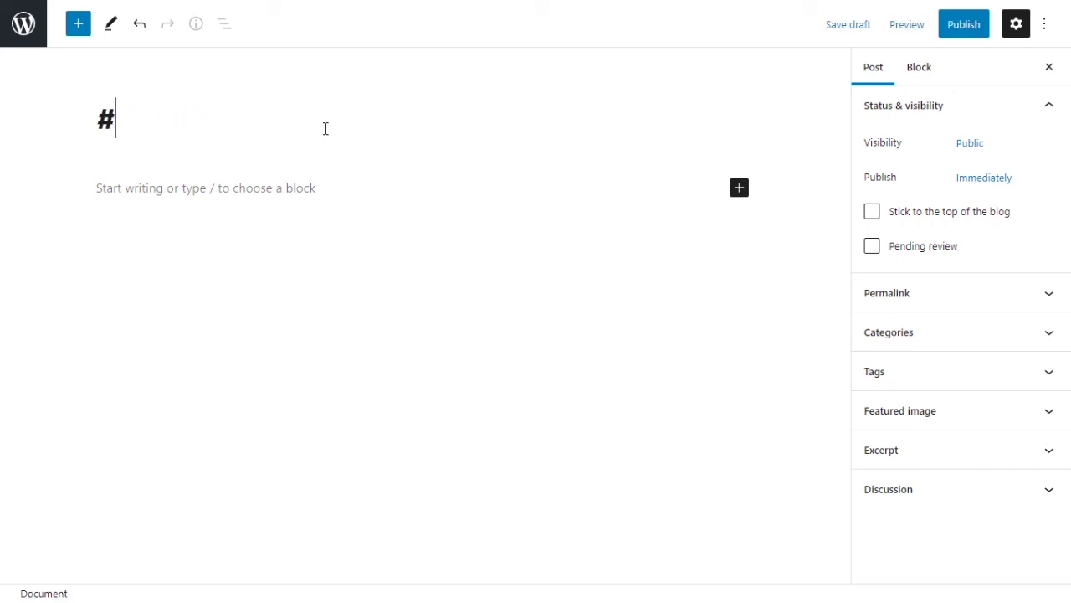
text(16 Dictation)
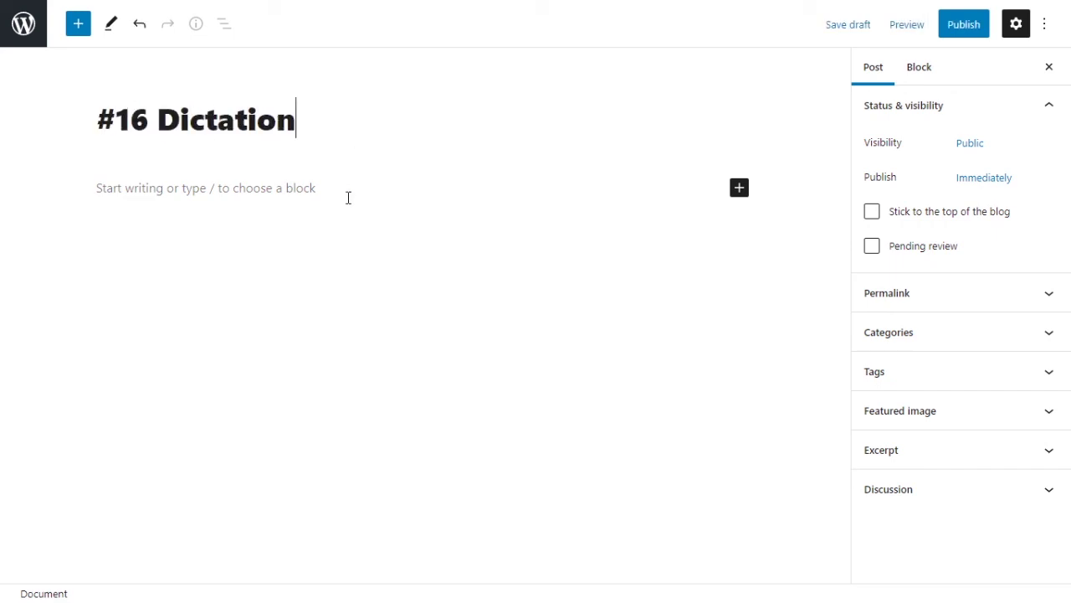
Add a Shortcode block to the post body containing the copied shortcode [h5p id="34"]
click(615, 216)
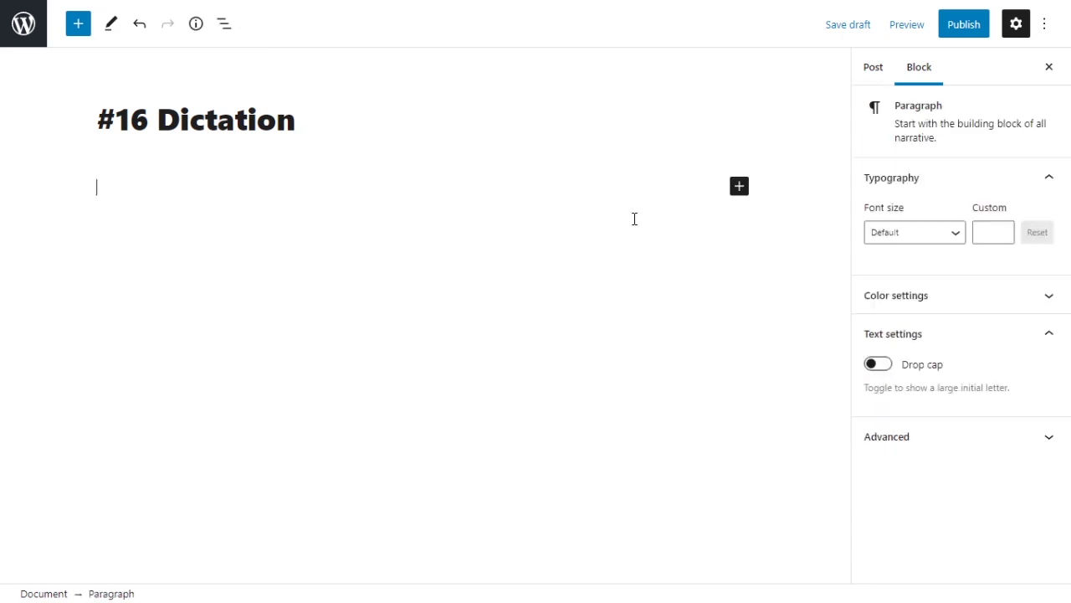
click(739, 188)
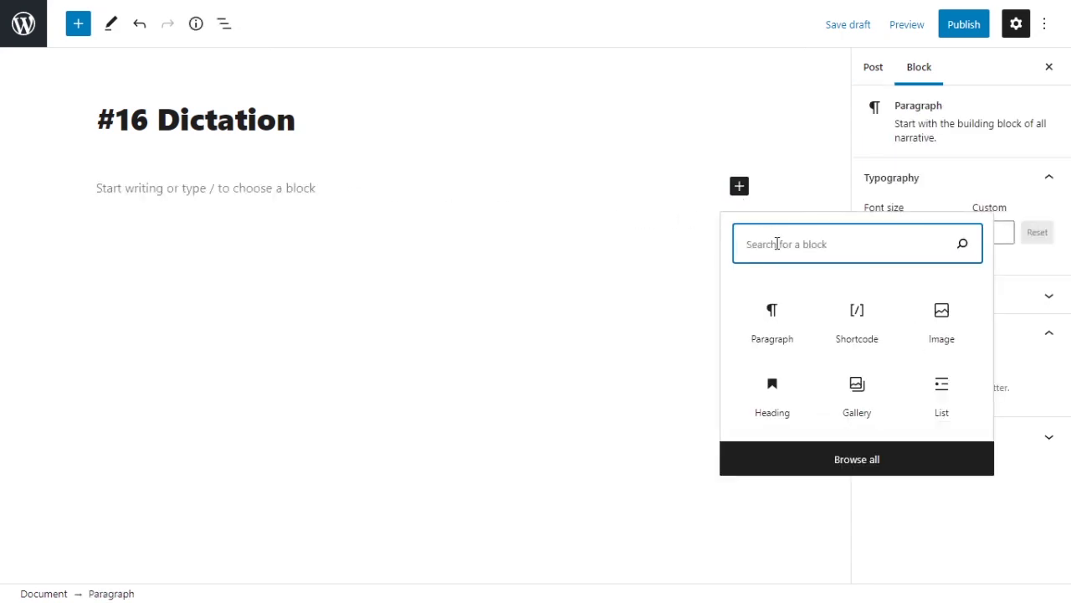
text(short)
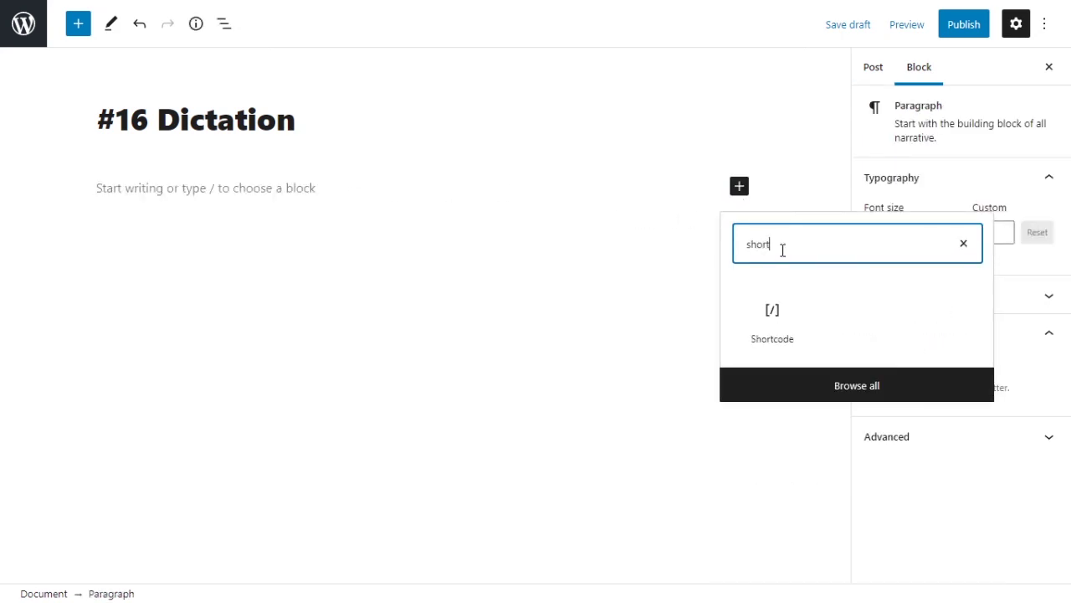
click(771, 323)
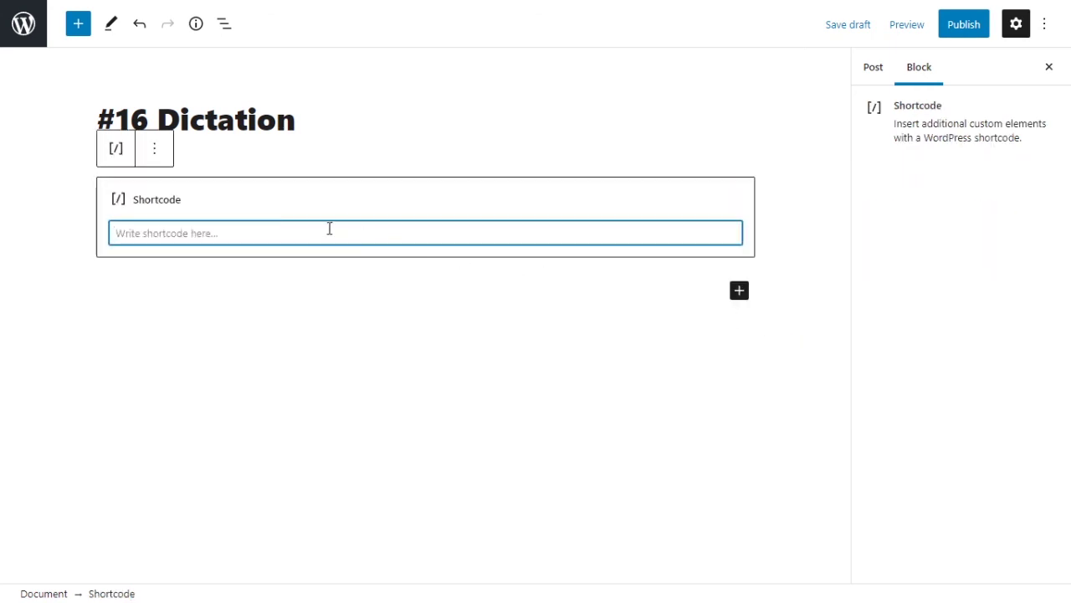
key(ctrl+v)
click(196, 289)
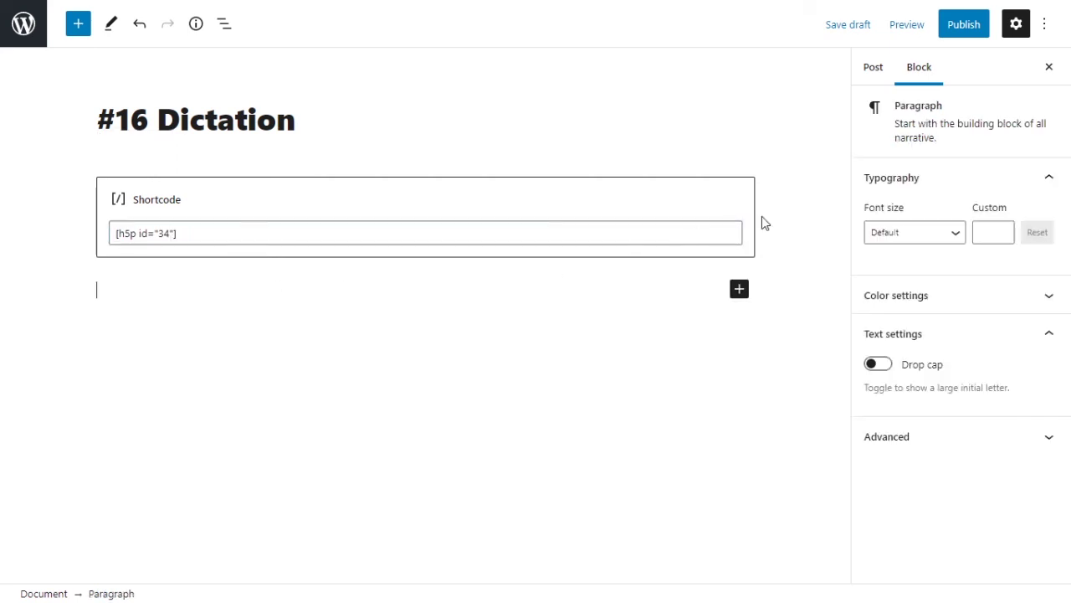
Publish the "#16 Dictation" post and open its live page
click(957, 33)
click(915, 33)
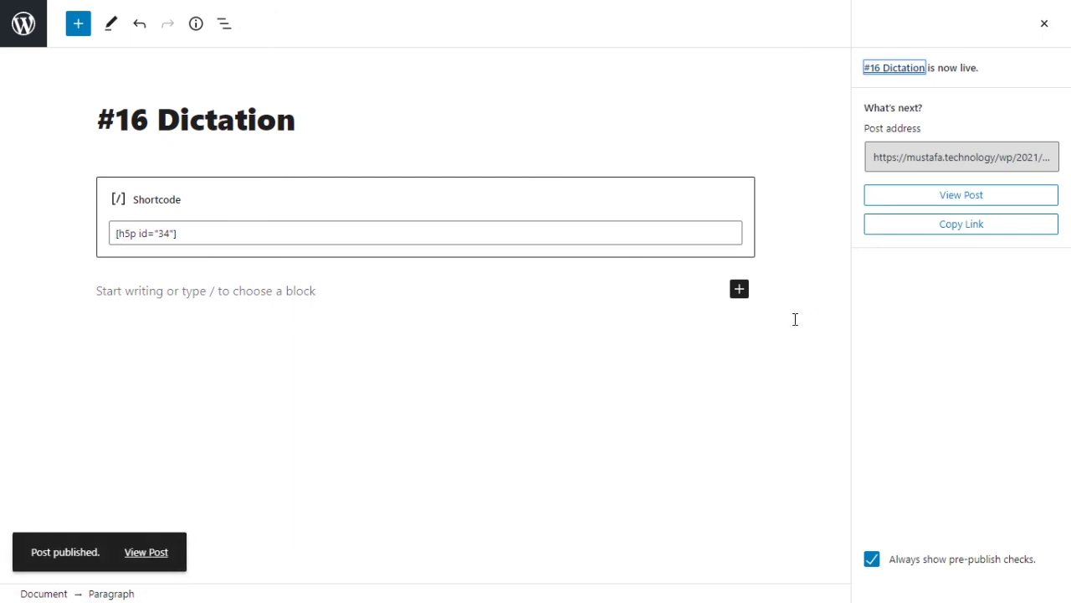
click(977, 201)
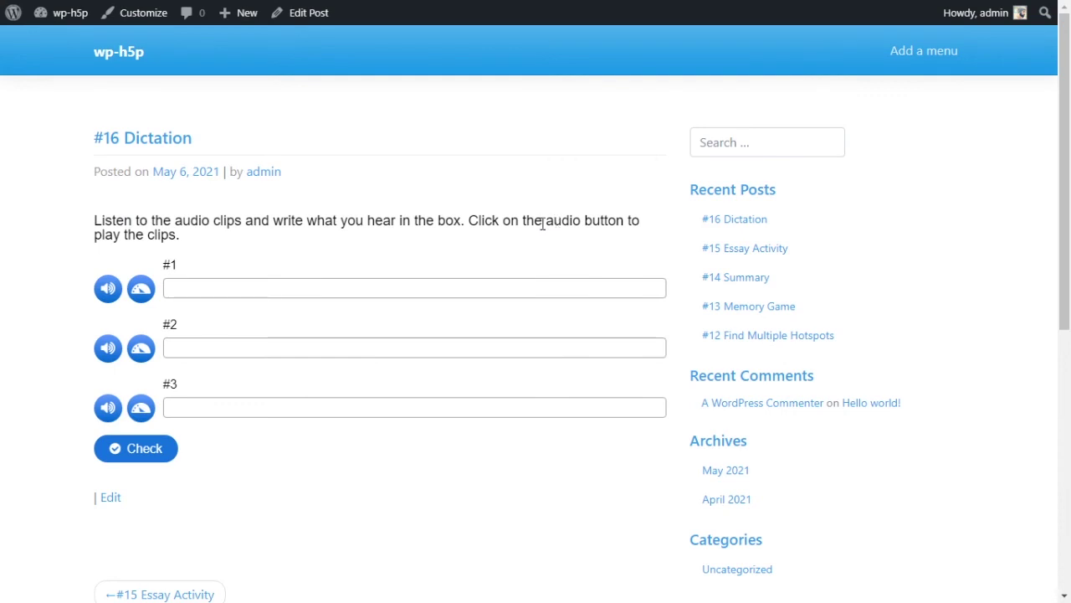
Play the normal audio samples of sentences #1, #2 and #3 in the published post
scroll(452, 179, down, 2)
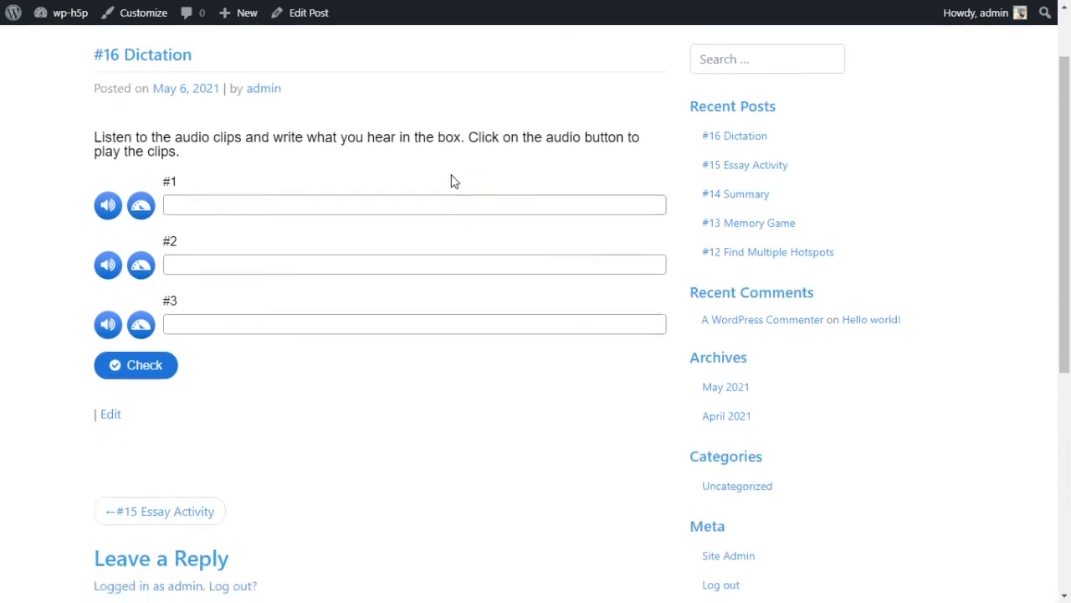
scroll(410, 183, up, 1)
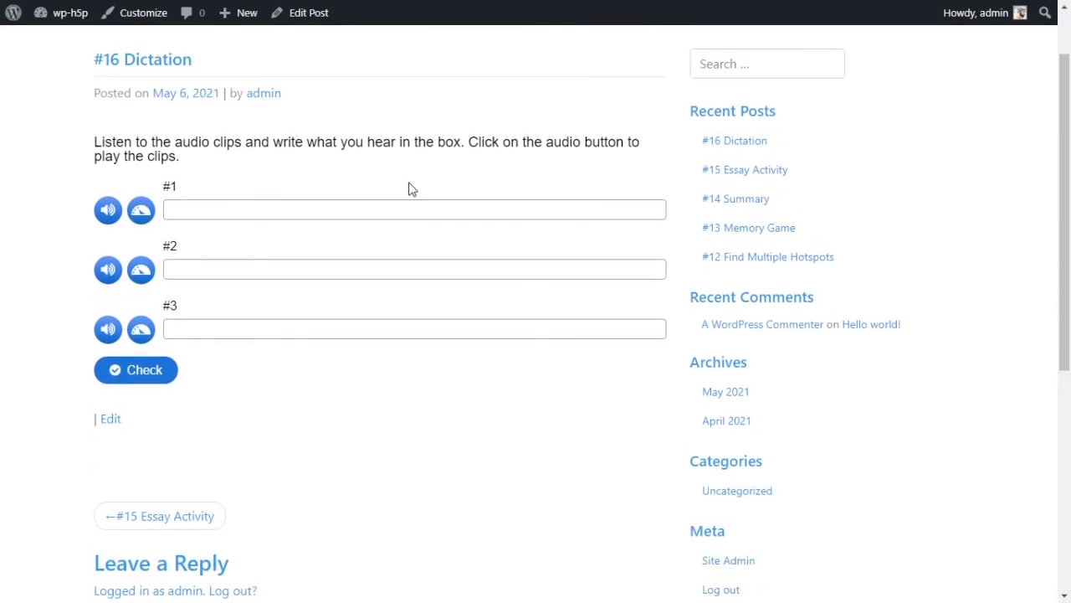
scroll(410, 184, up, 1)
click(107, 288)
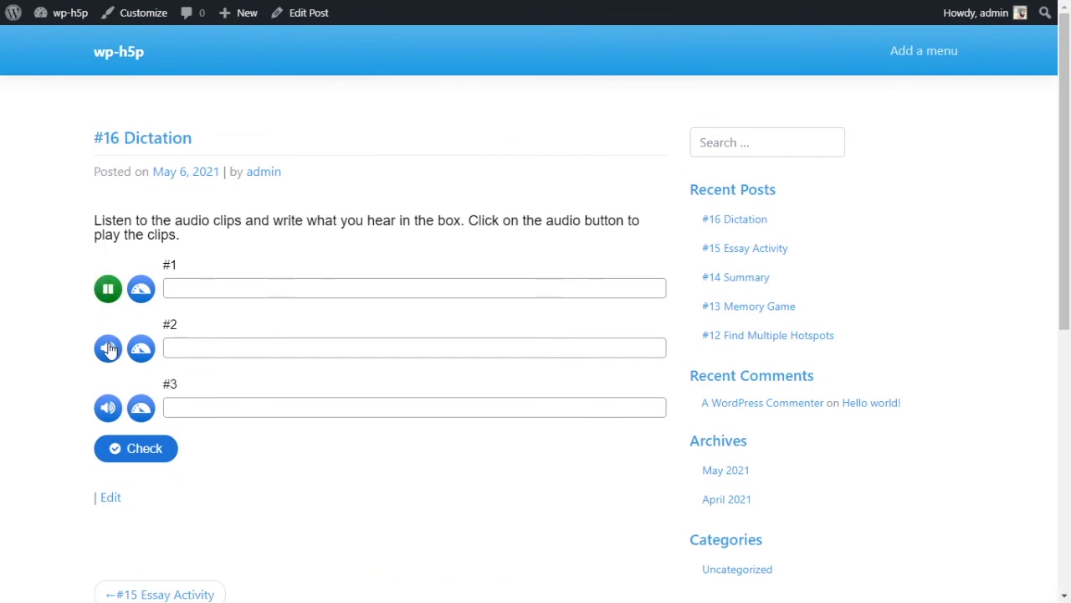
click(108, 349)
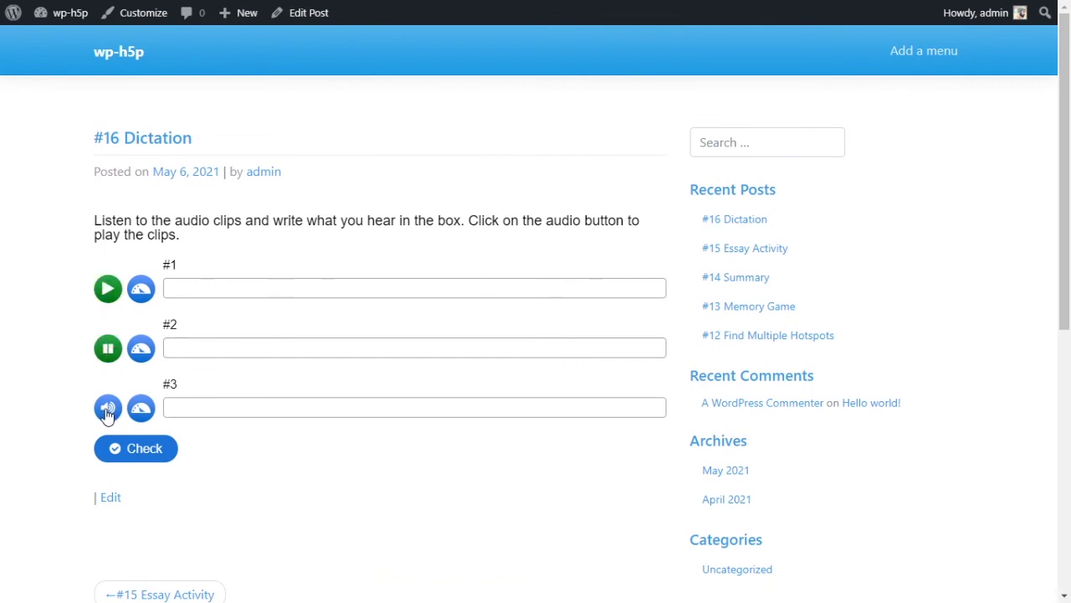
click(107, 410)
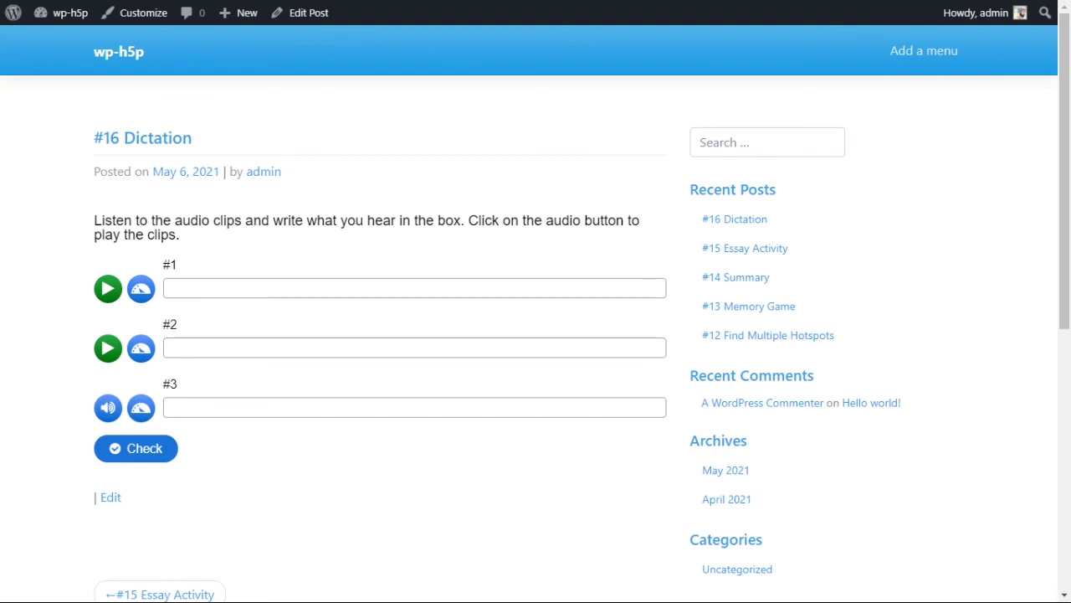
Answer the sentences with "There are many colors in the natural world", "What flavor is your ice cream?" and "Strive for progress not perfection"
click(318, 287)
text(There are many colors in the natural world)
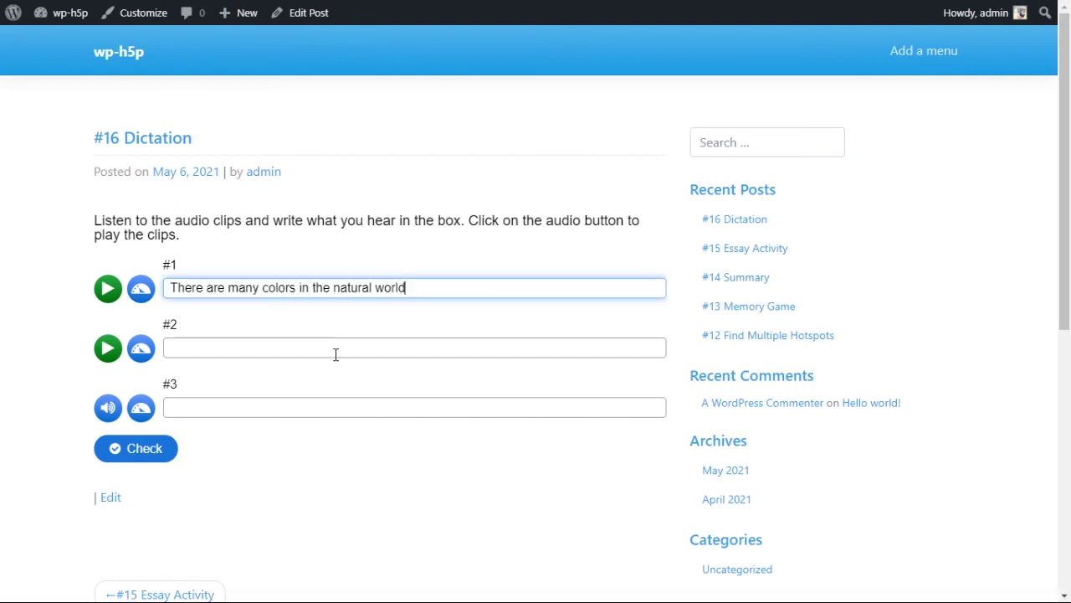
click(334, 354)
click(405, 287)
click(383, 344)
text(What flavor is your ice cream?)
click(381, 379)
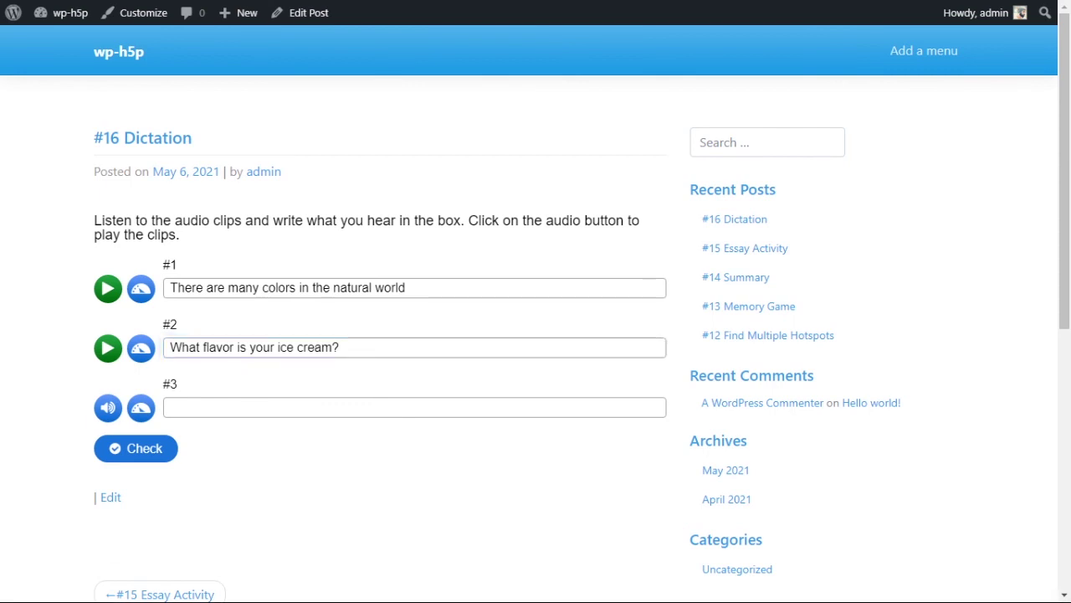
click(414, 408)
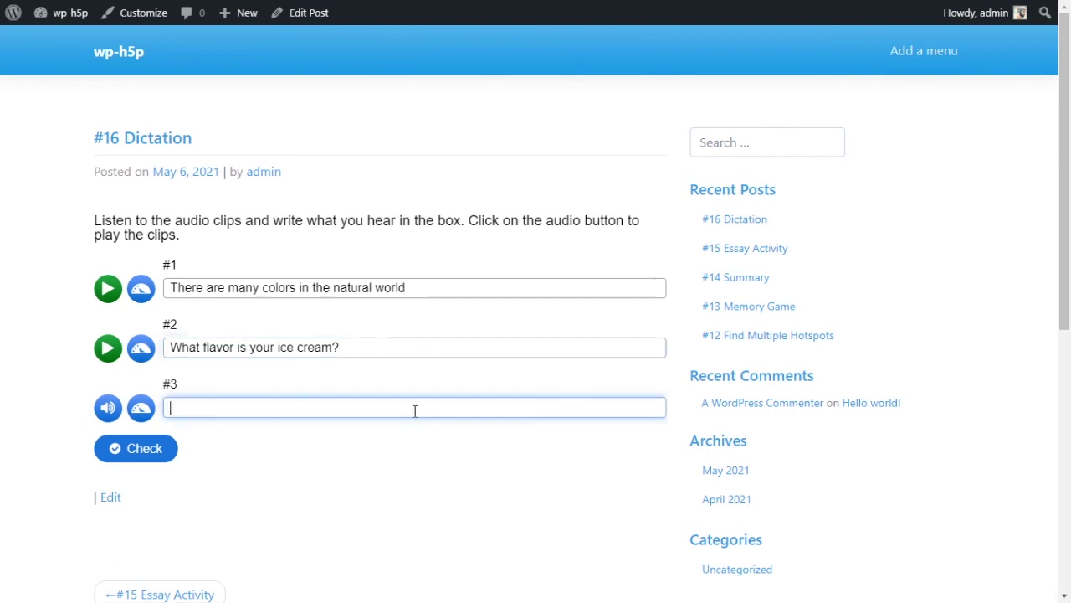
text(Strive for progress not perfection)
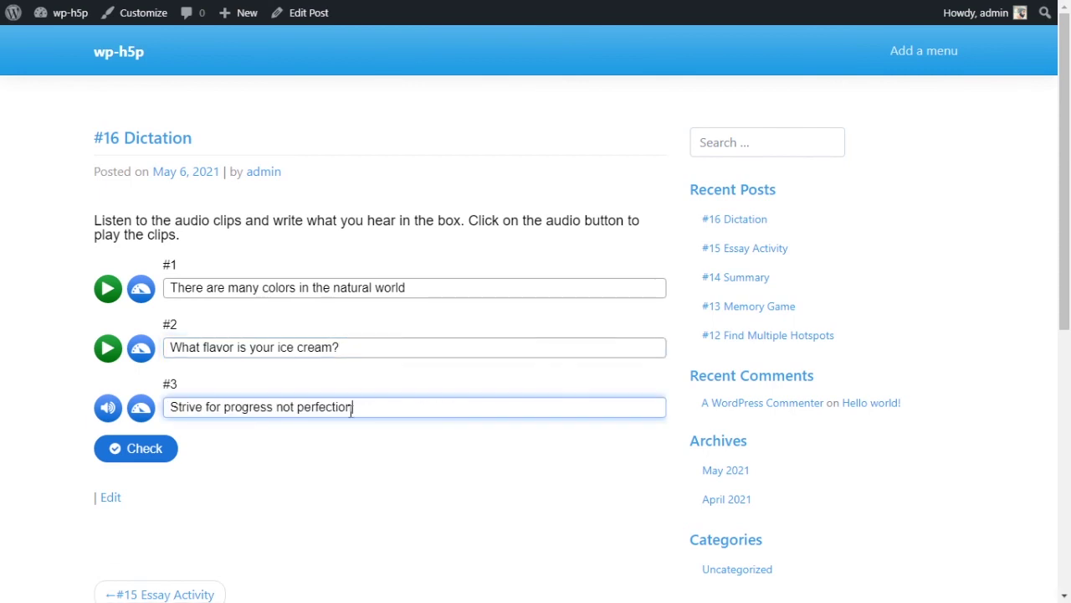
Introduce mistakes by changing "perfection" to "perfction" and "world" to "worlds", and remove the question mark from answer #2
click(326, 407)
key(BackSpace)
click(321, 347)
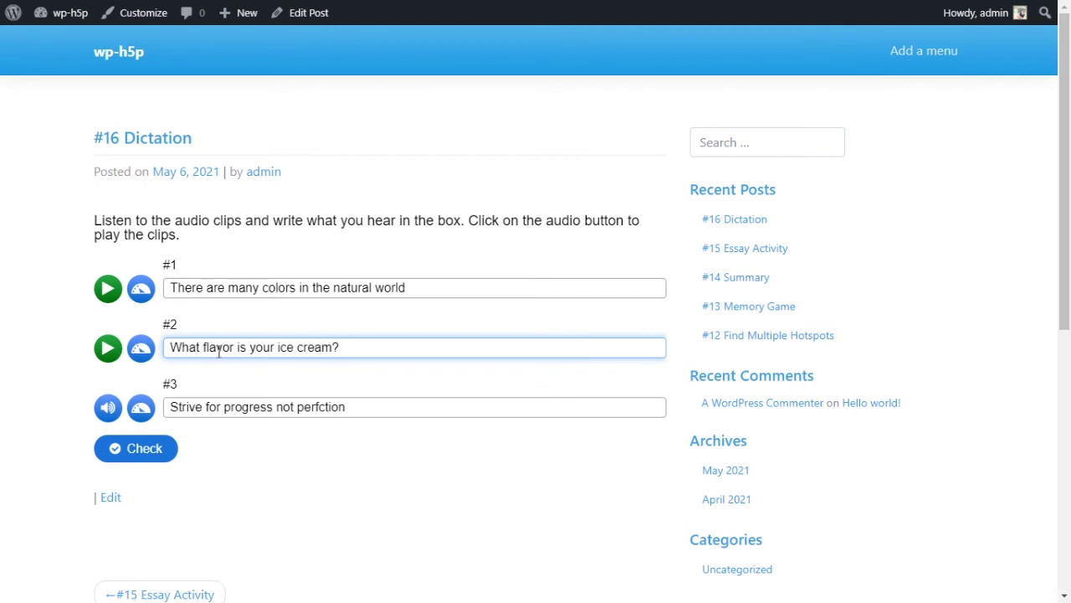
click(411, 287)
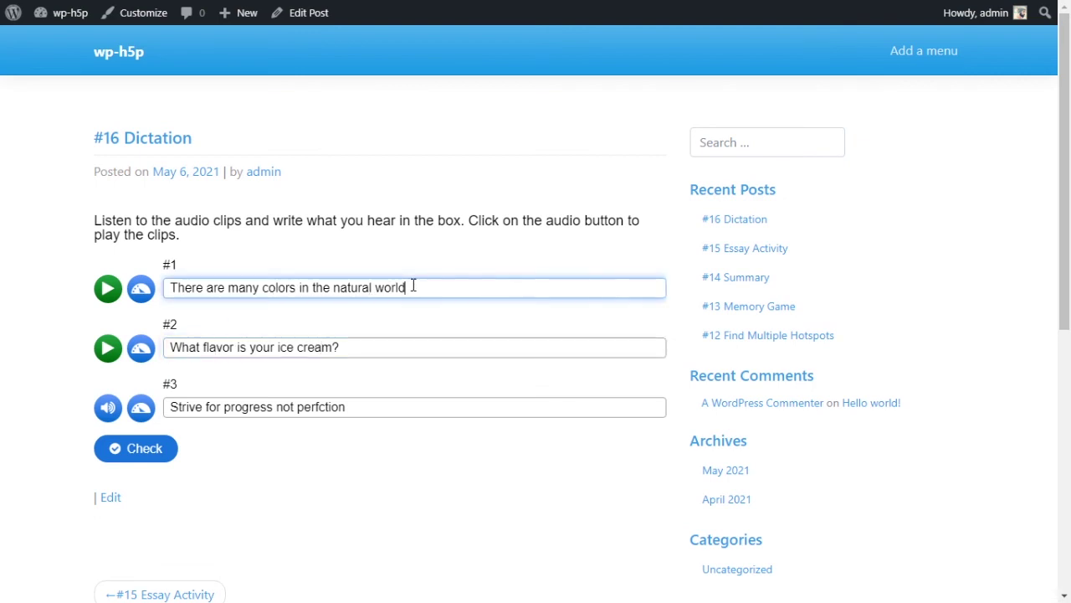
text(s)
click(342, 348)
key(BackSpace)
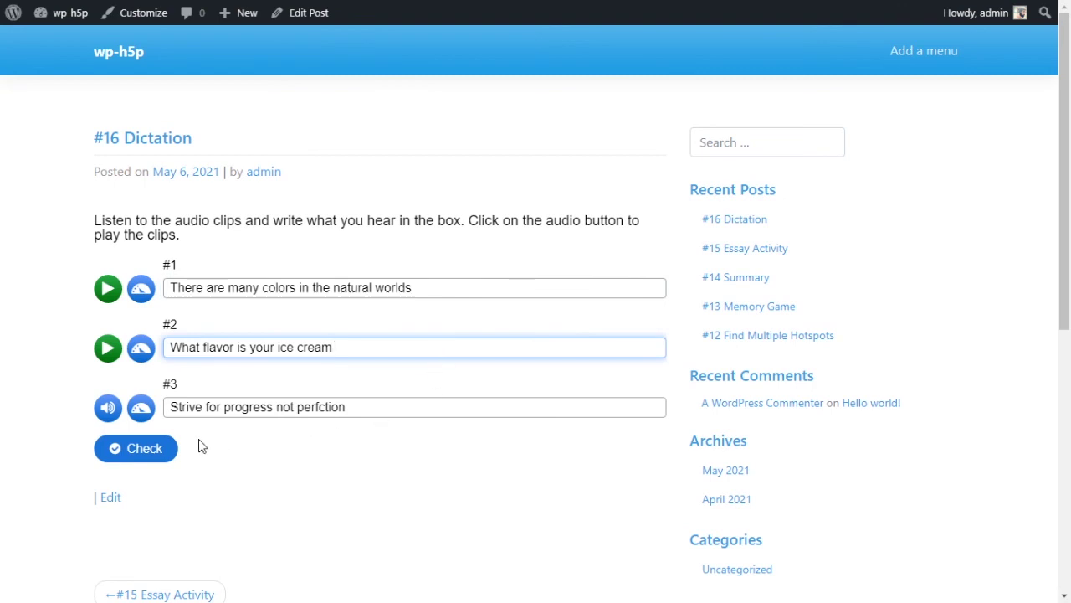
Check all three answers and show the solution
click(157, 449)
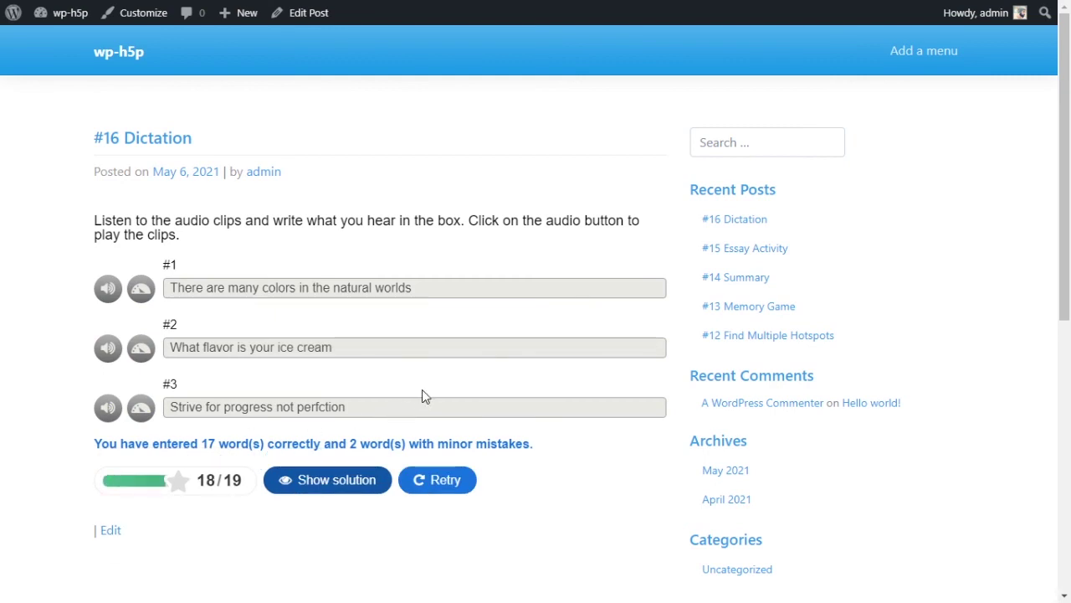
click(346, 480)
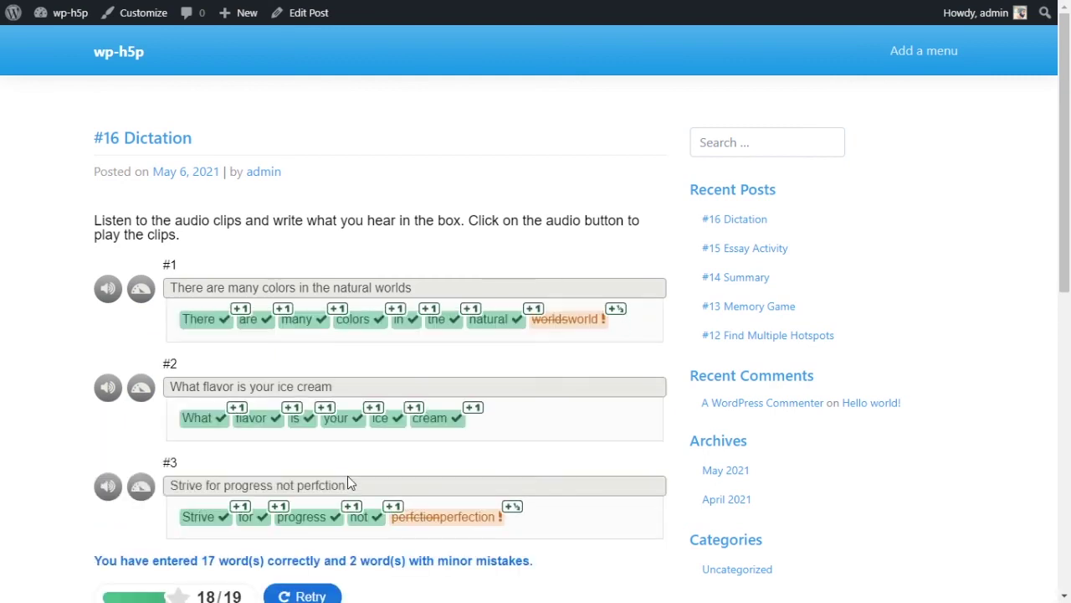
scroll(485, 410, down, 1)
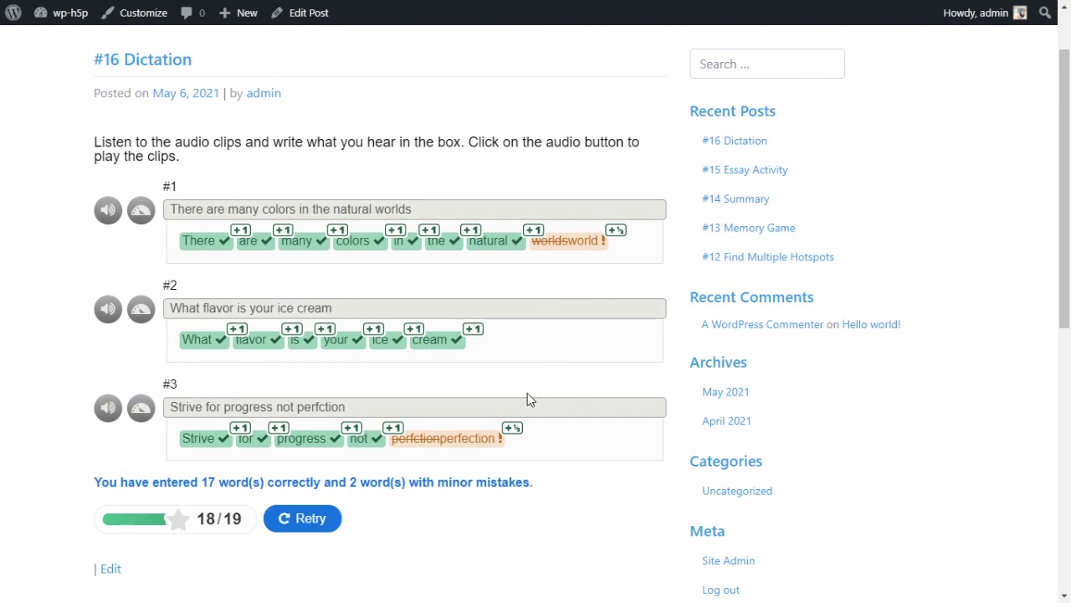
Examine the feedback line on correct and mistaken words and the marking of "worlds" and "perfction"
drag(95, 484, 410, 483)
double_click(302, 484)
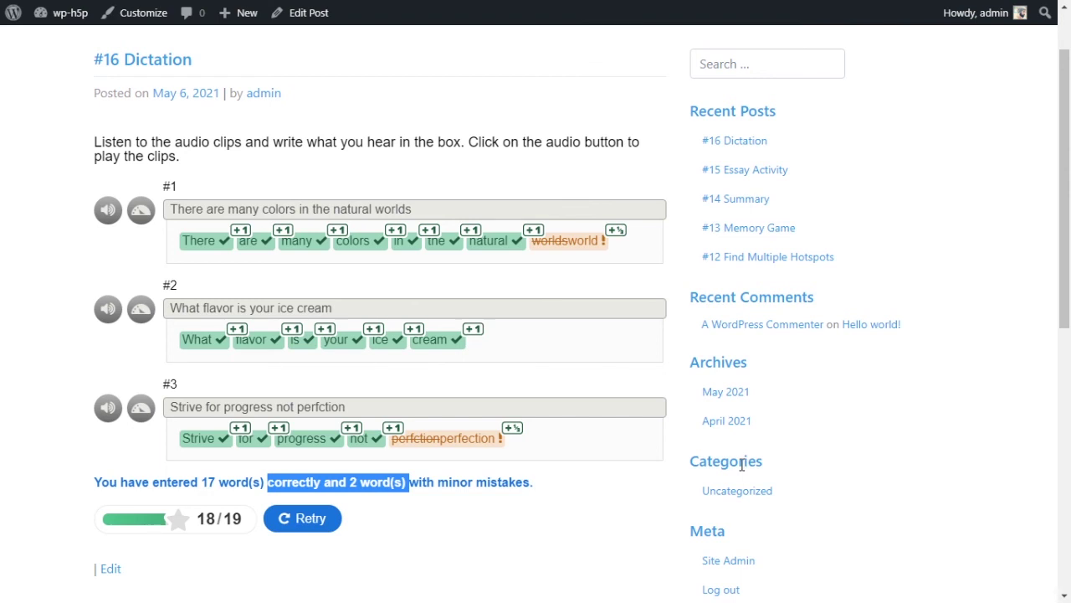
scroll(744, 464, up, 1)
scroll(630, 412, down, 1)
scroll(634, 375, up, 1)
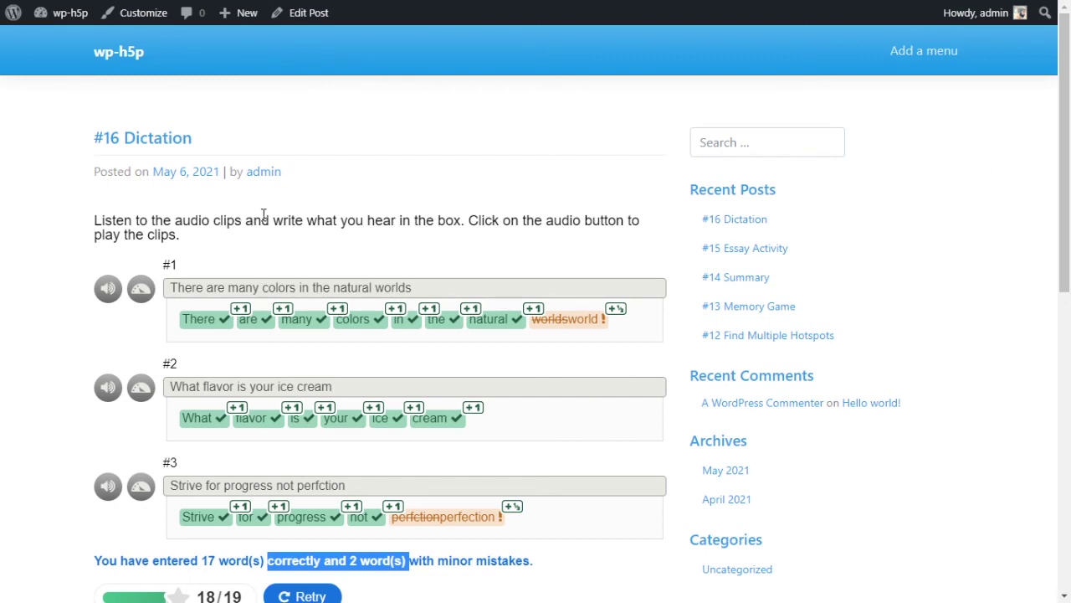
scroll(189, 219, down, 1)
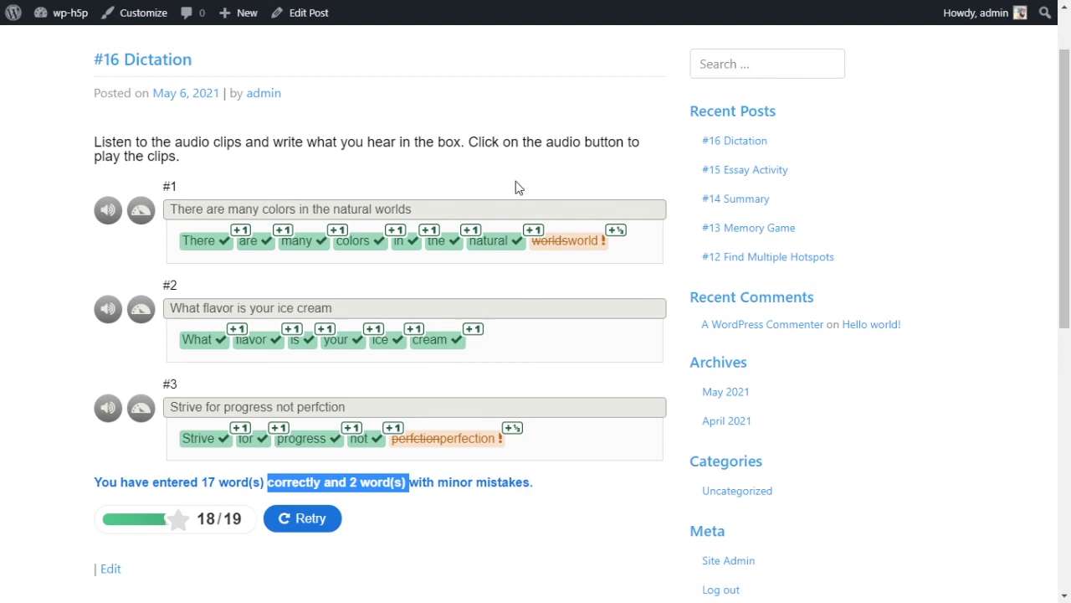
click(666, 243)
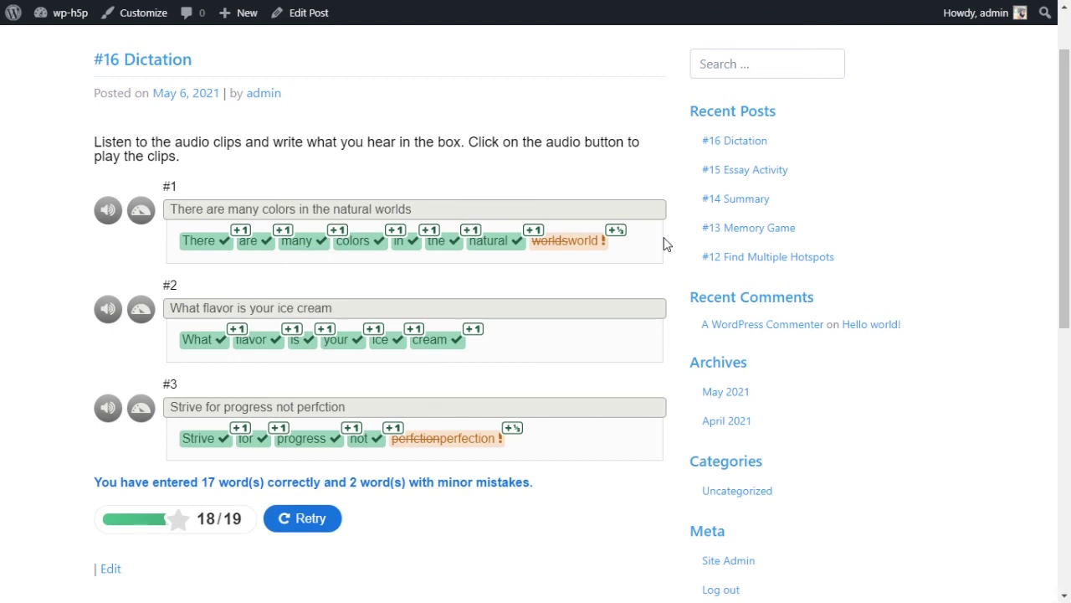